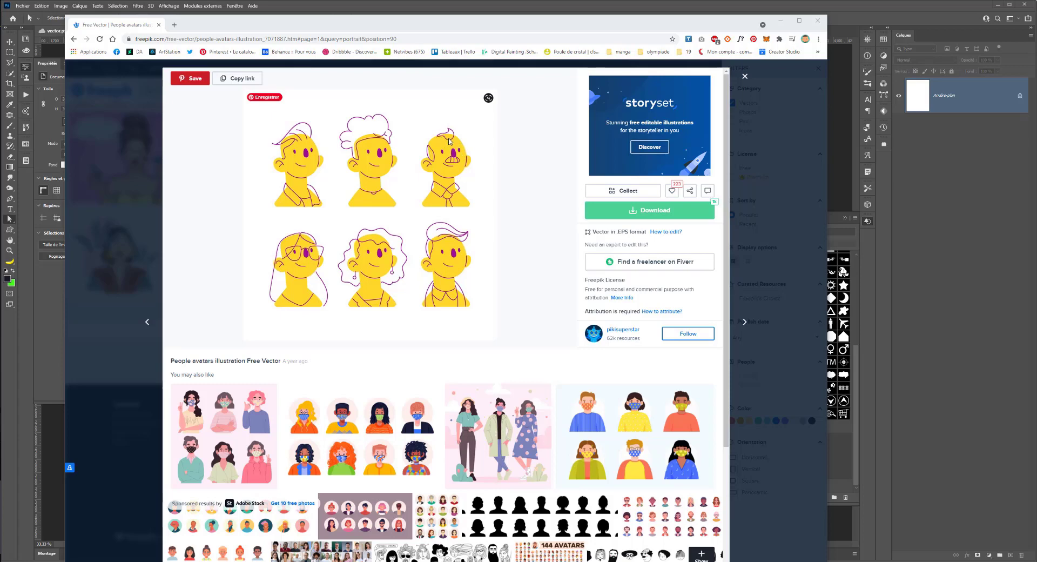
- Move the Chrome window with the Freepik avatar reference off screen to reveal the blank vector.psd canvas
{"action": "left_click_drag", "start_coordinate": [425, 26], "coordinate": [466, 24]}
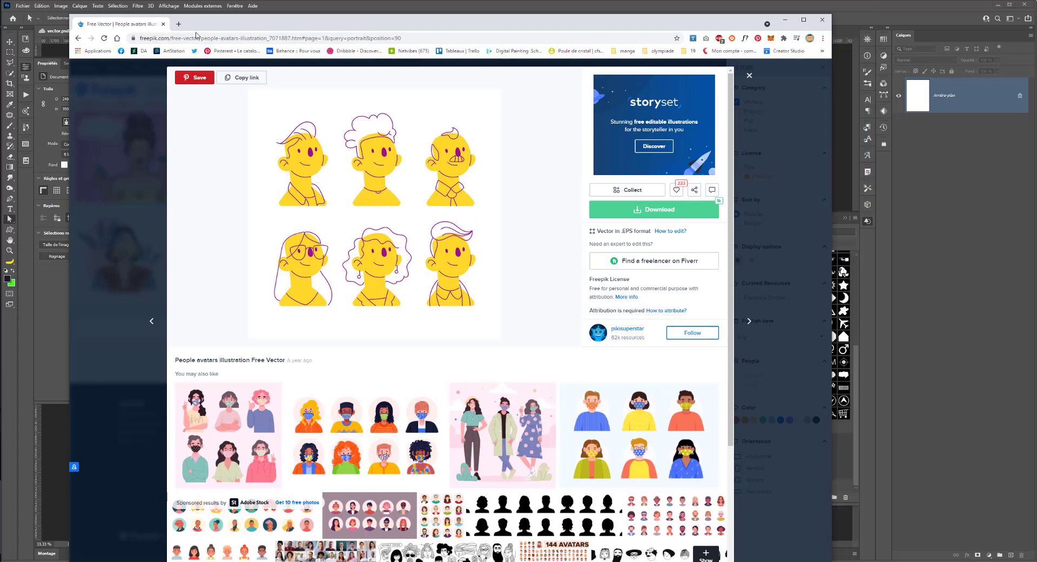
{"action": "left_click_drag", "start_coordinate": [299, 25], "coordinate": [11, 26]}
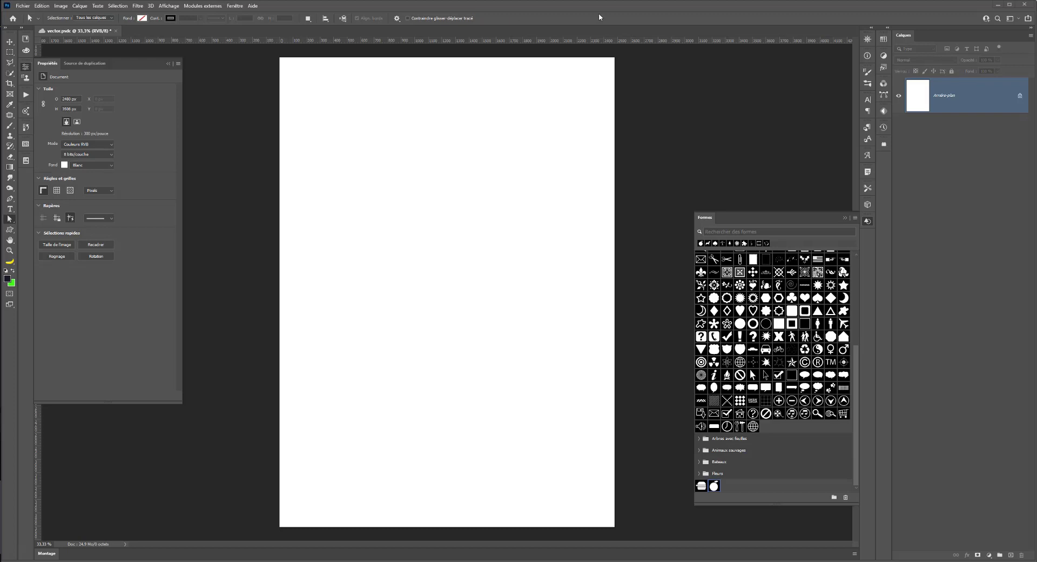
- Close the shapes library panel and select the Ellipse tool
{"action": "left_click", "coordinate": [868, 221]}
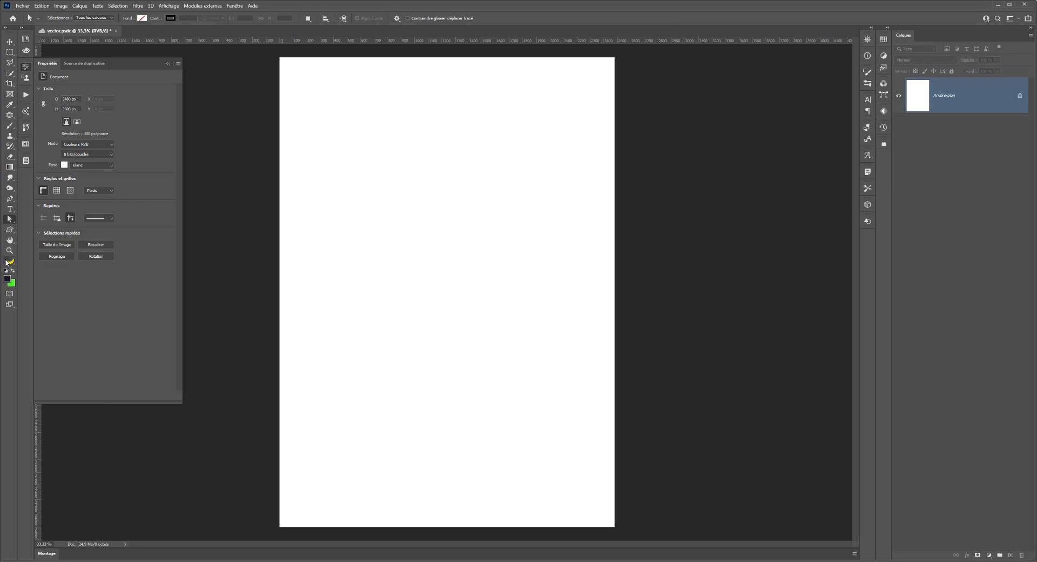
{"action": "right_click", "coordinate": [8, 221]}
{"action": "left_click", "coordinate": [49, 220]}
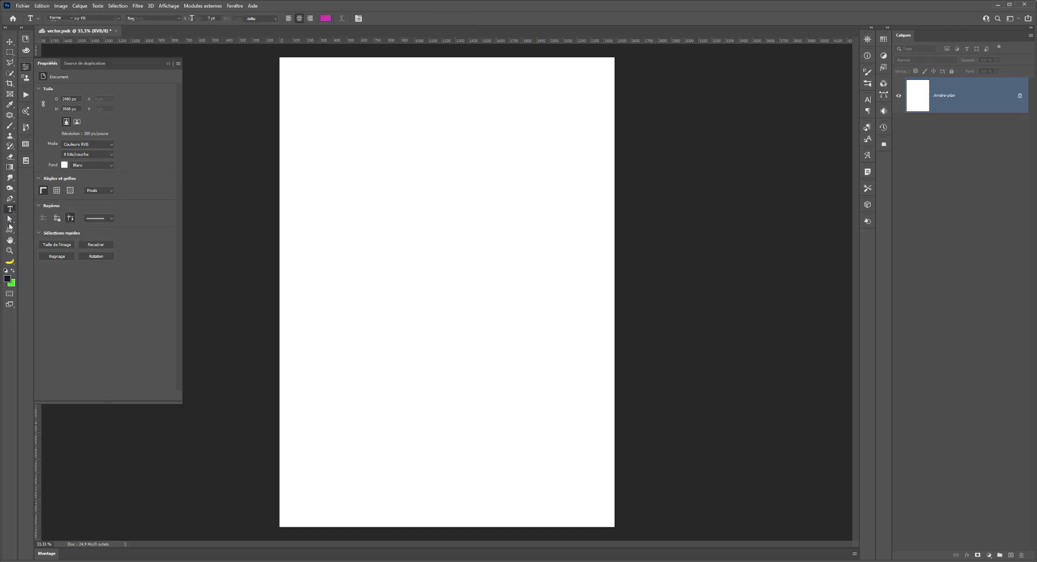
{"action": "left_click", "coordinate": [9, 229]}
{"action": "left_click", "coordinate": [37, 237]}
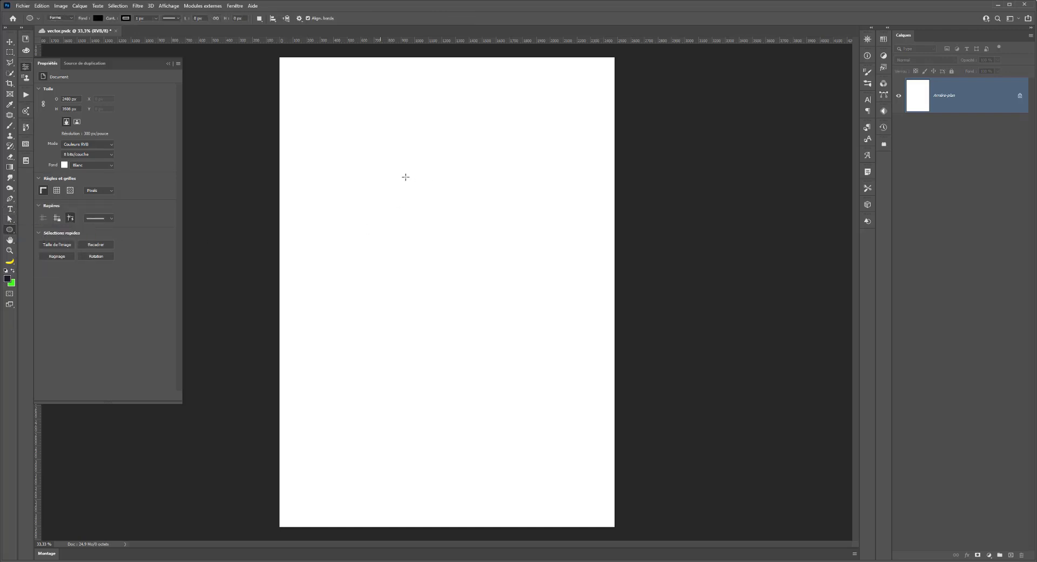
- Set the foreground colour to cyan #5deeff and draw the head oval in the upper middle of the page
{"action": "left_click", "coordinate": [8, 278]}
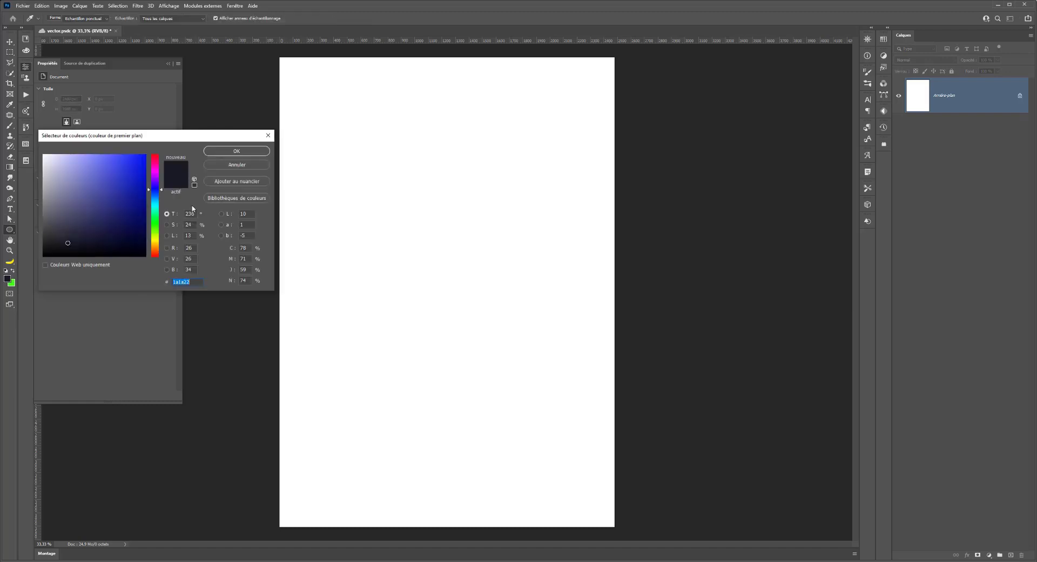
{"action": "type", "text": "babfff"}
{"action": "left_click", "coordinate": [156, 203]}
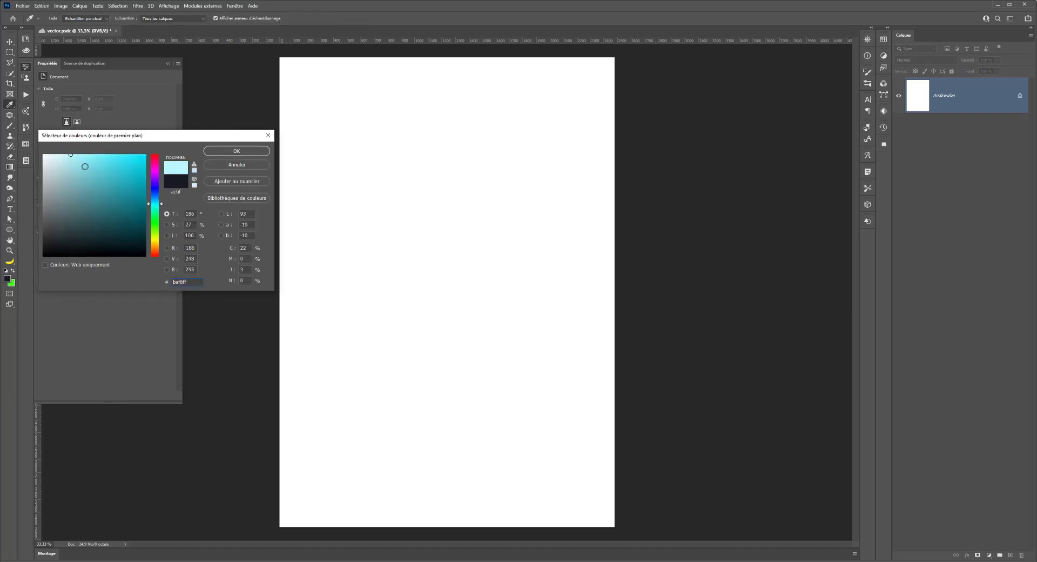
{"action": "left_click_drag", "start_coordinate": [86, 163], "coordinate": [108, 154]}
{"action": "left_click", "coordinate": [212, 151]}
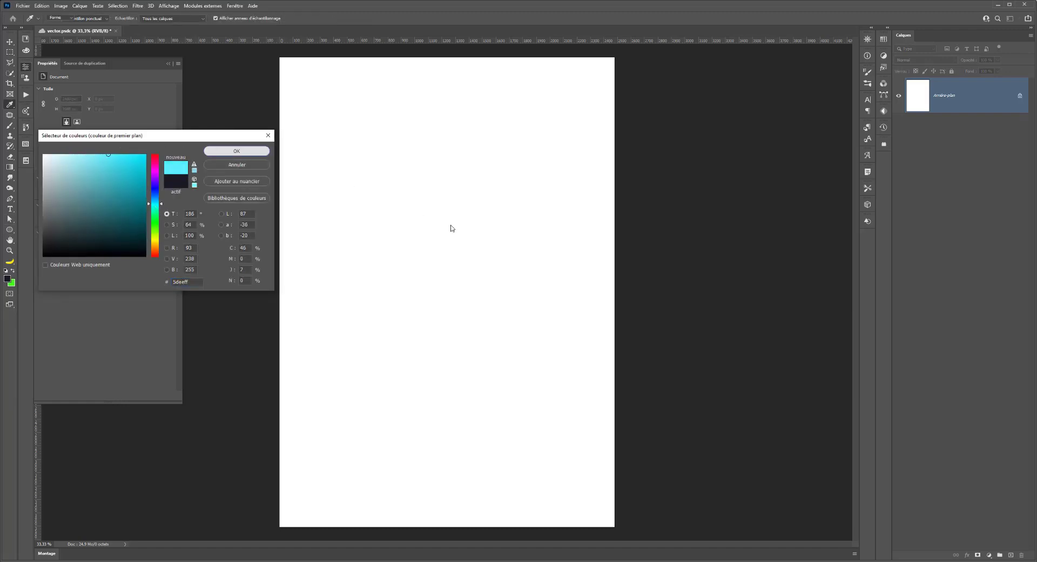
{"action": "left_click_drag", "start_coordinate": [400, 189], "coordinate": [483, 288]}
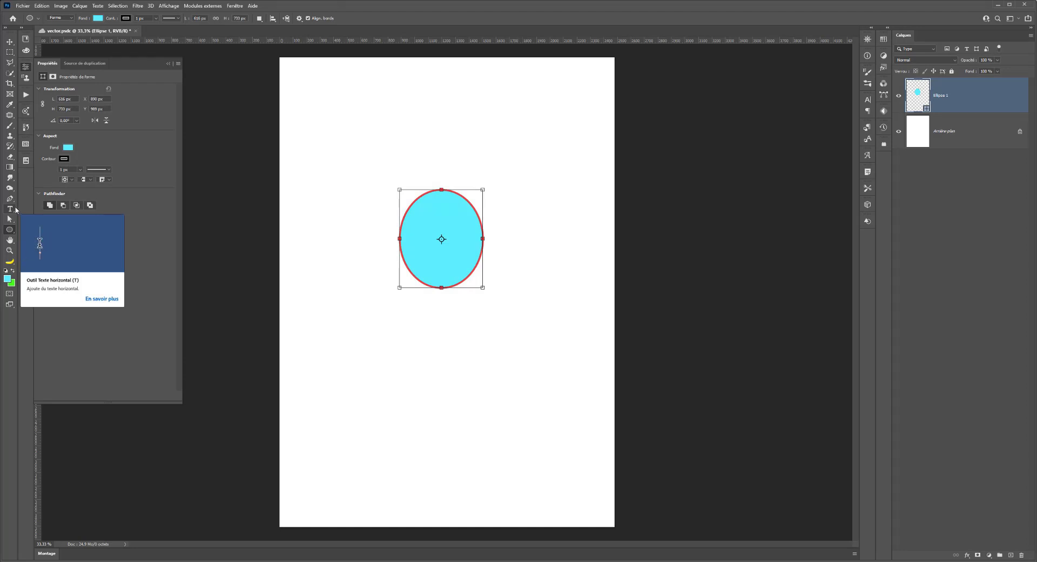
- Set the oval's stroke width to 0 px to remove its outline
{"action": "left_click", "coordinate": [10, 219]}
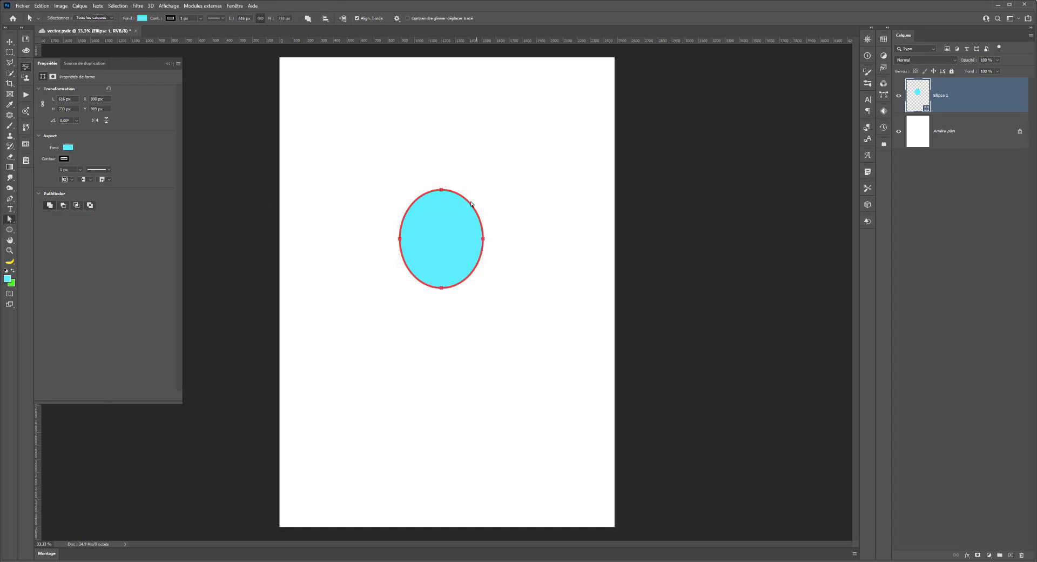
{"action": "left_click", "coordinate": [443, 191]}
{"action": "left_click", "coordinate": [440, 190]}
{"action": "left_click", "coordinate": [80, 170]}
{"action": "left_click_drag", "start_coordinate": [83, 180], "coordinate": [62, 183]}
- Convert the live ellipse to a regular path and reshape the top curve of the head
{"action": "mouse_move", "coordinate": [442, 193]}
{"action": "left_mouse_down"}
{"action": "mouse_move", "coordinate": [444, 204]}
{"action": "mouse_move", "coordinate": [429, 190]}
{"action": "left_mouse_up"}
{"action": "left_click", "coordinate": [533, 214]}
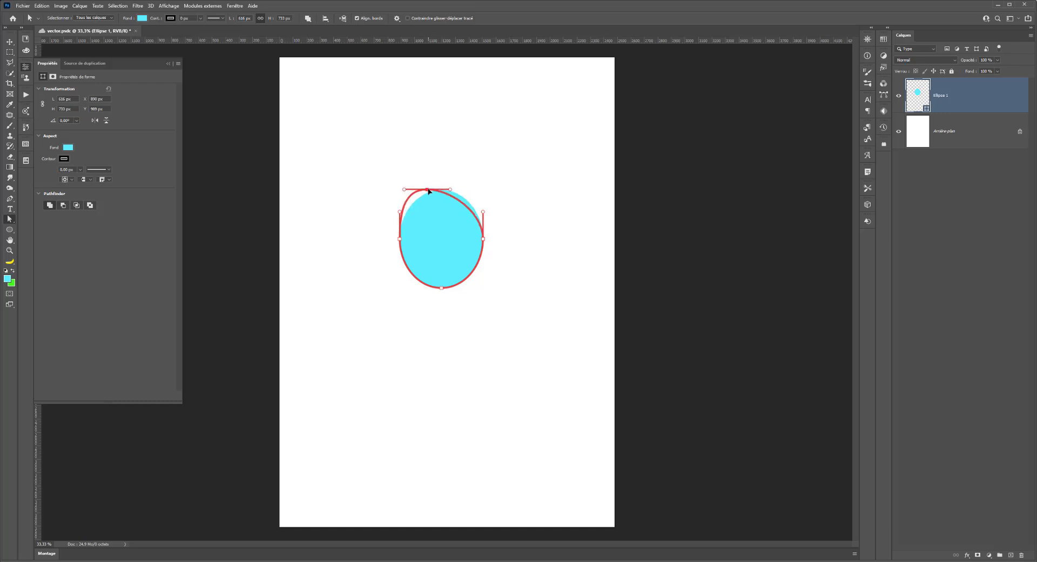
{"action": "left_click_drag", "start_coordinate": [429, 191], "coordinate": [457, 185]}
{"action": "left_click", "coordinate": [484, 211]}
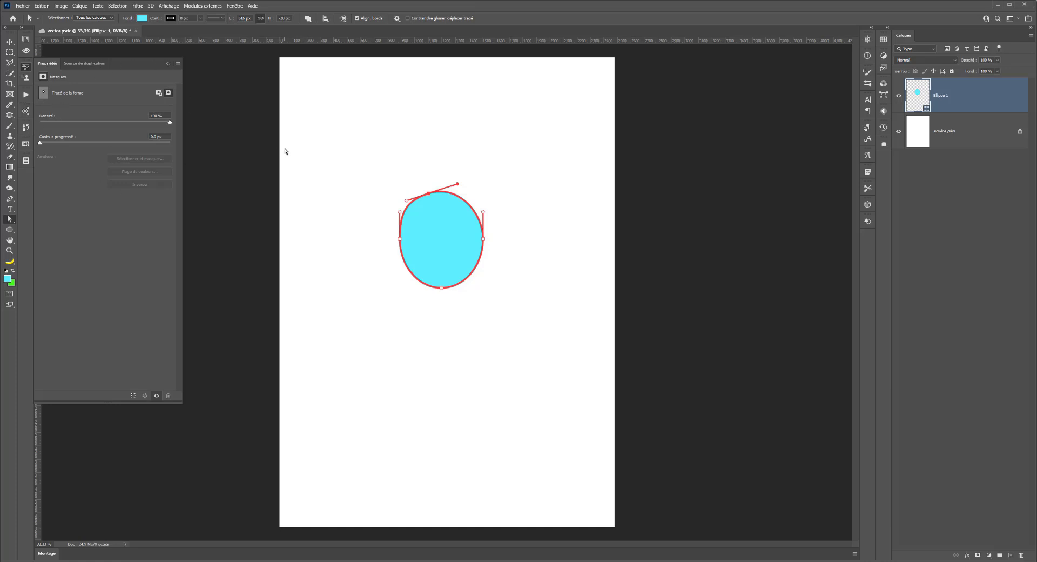
{"action": "left_click", "coordinate": [26, 68]}
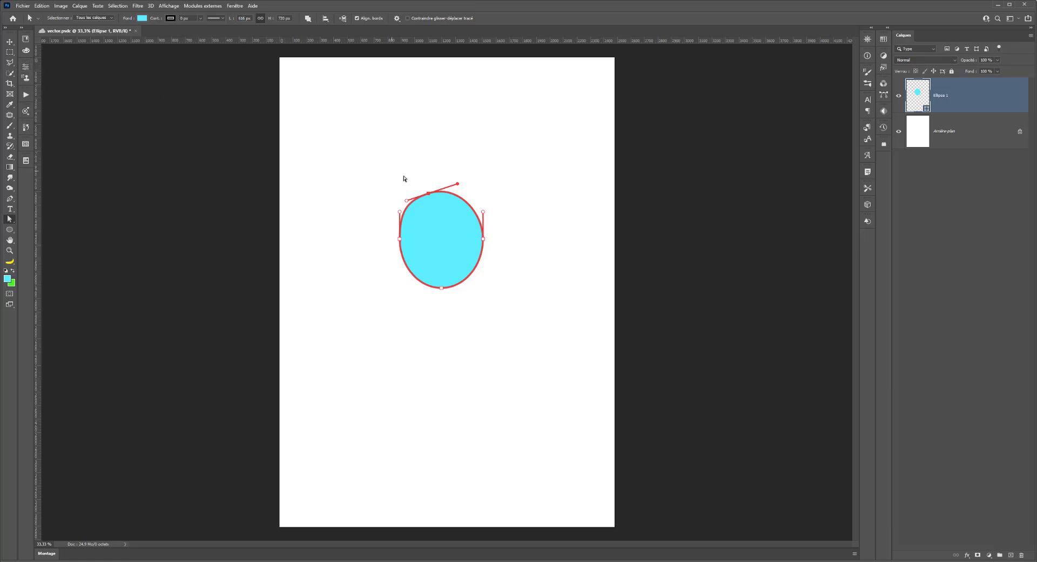
{"action": "left_click_drag", "start_coordinate": [406, 202], "coordinate": [403, 204]}
- Push the head's left side inward and widen the bottom curve to flatten the chin
{"action": "left_click", "coordinate": [399, 240]}
{"action": "left_click", "coordinate": [407, 239]}
{"action": "double_click", "coordinate": [399, 239]}
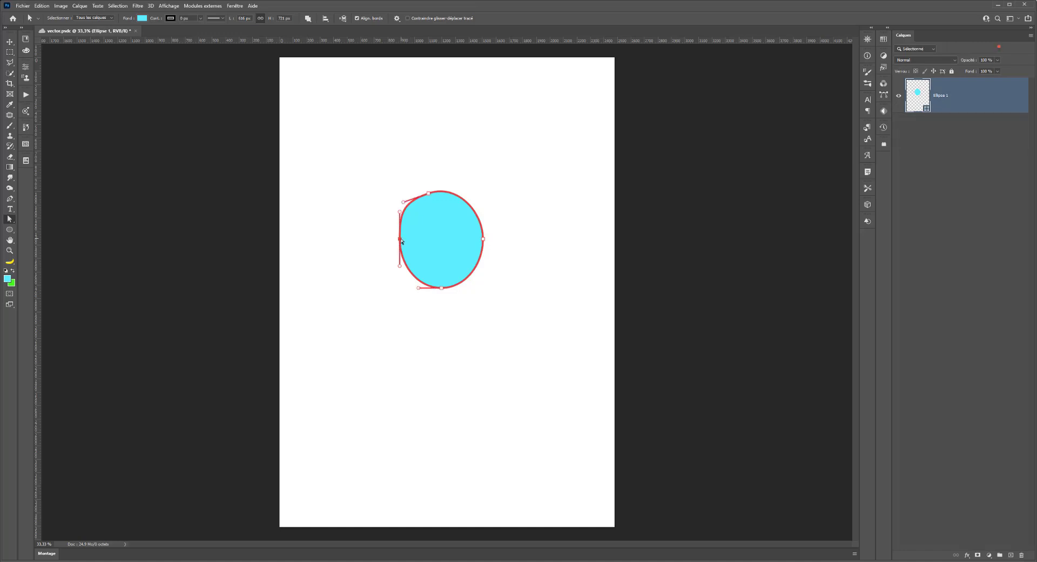
{"action": "left_click_drag", "start_coordinate": [402, 241], "coordinate": [406, 240]}
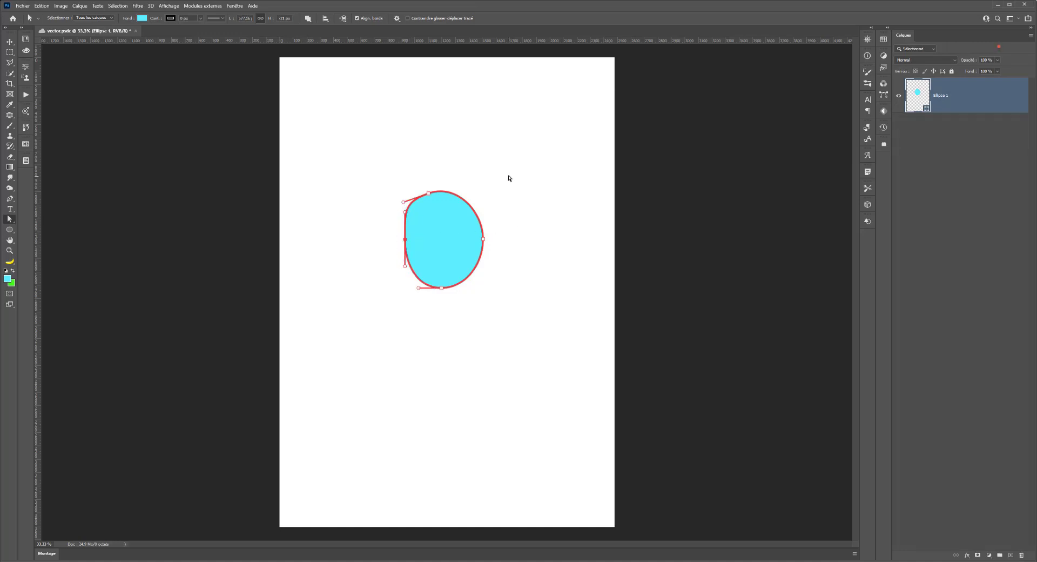
{"action": "left_click", "coordinate": [440, 288]}
{"action": "left_click_drag", "start_coordinate": [465, 290], "coordinate": [474, 289]}
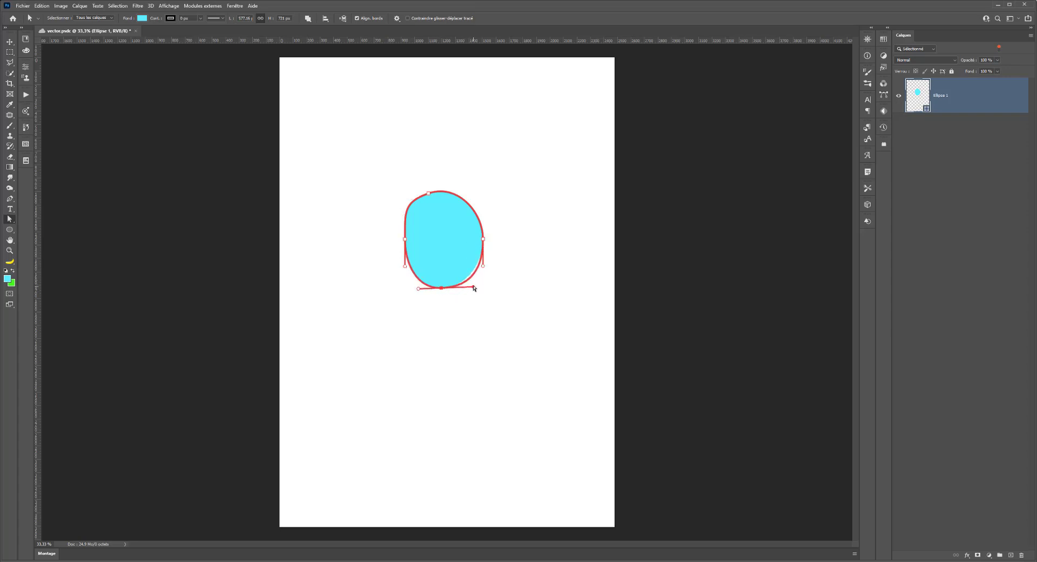
{"action": "left_click", "coordinate": [10, 52]}
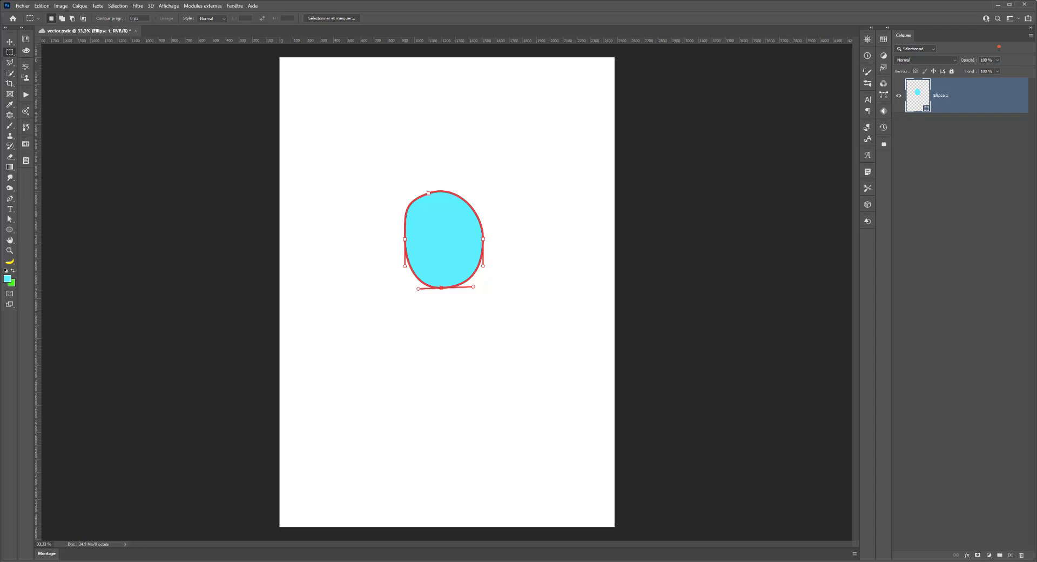
- Set path operation to Combine Shapes and draw a rectangular neck under the head
{"action": "left_click", "coordinate": [10, 229]}
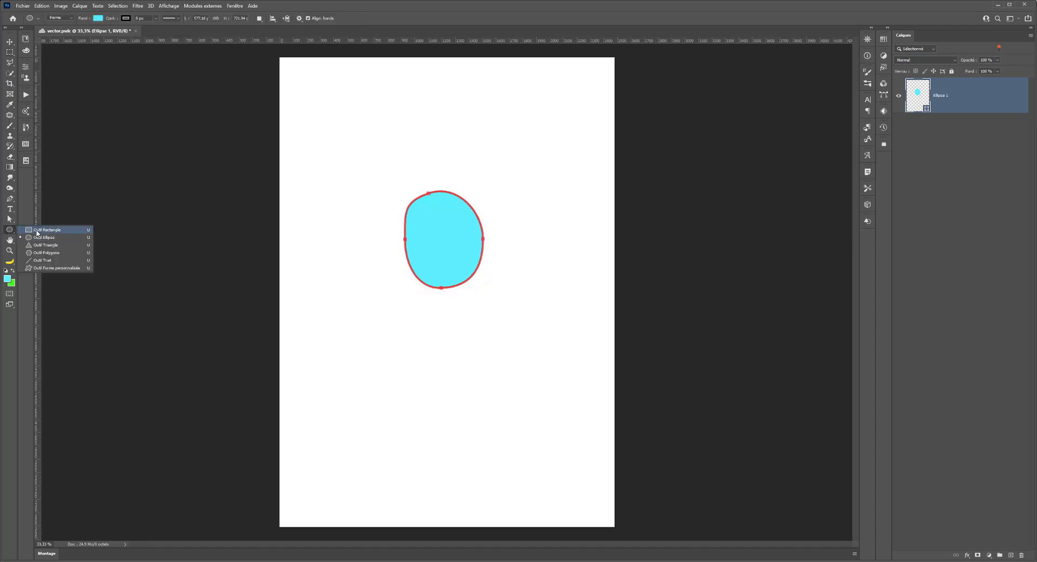
{"action": "left_click", "coordinate": [38, 233]}
{"action": "left_click_drag", "start_coordinate": [430, 280], "coordinate": [465, 331]}
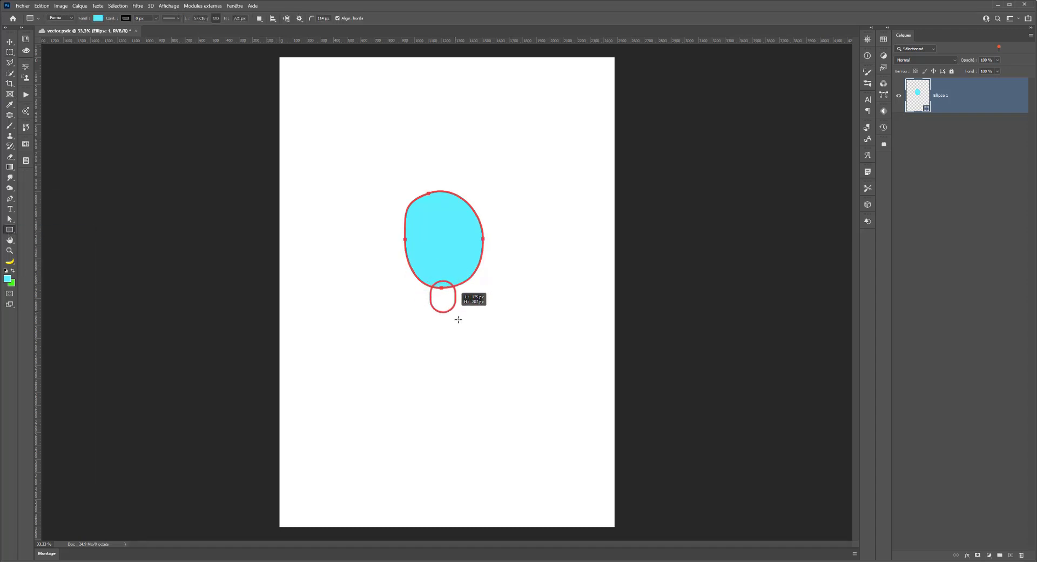
{"action": "key", "text": "ctrl+z"}
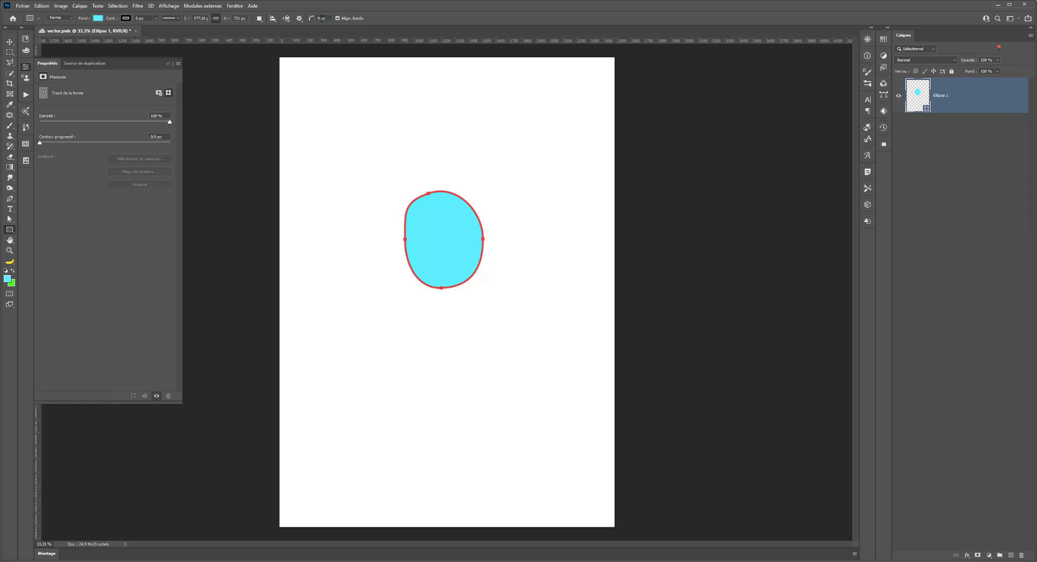
{"action": "left_click", "coordinate": [260, 18]}
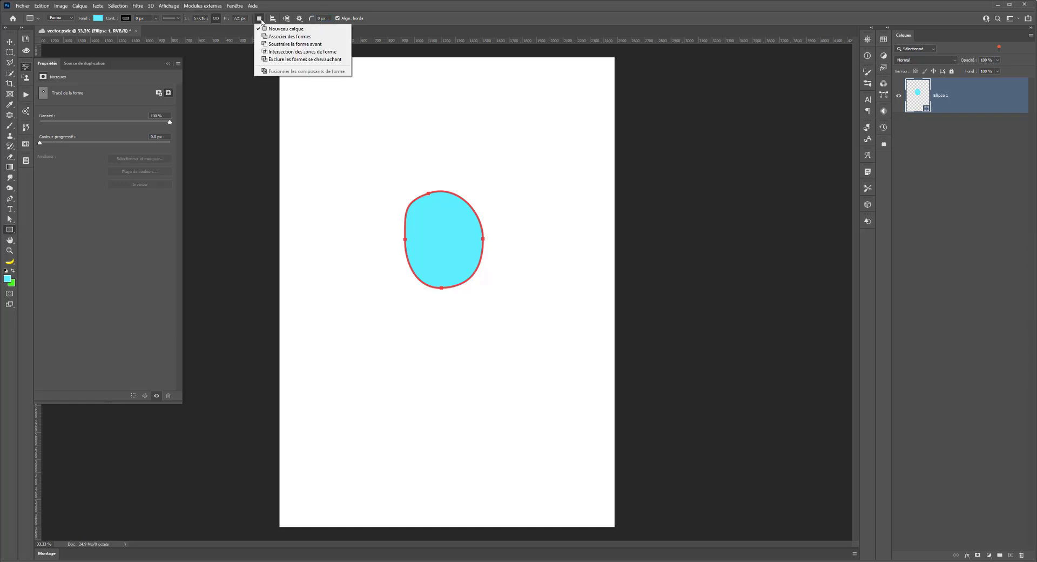
{"action": "left_click", "coordinate": [270, 38]}
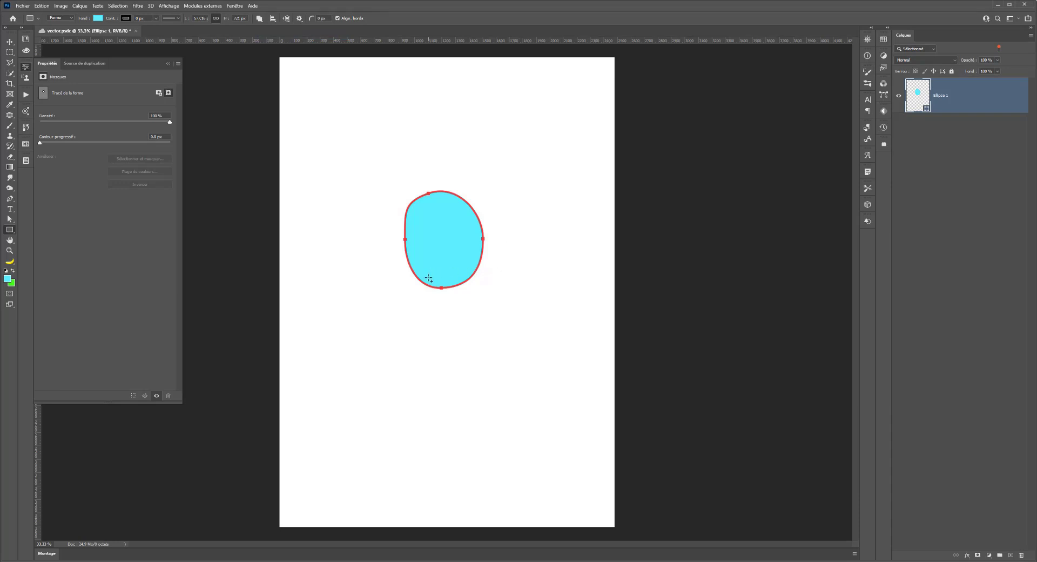
{"action": "left_click_drag", "start_coordinate": [422, 275], "coordinate": [462, 325]}
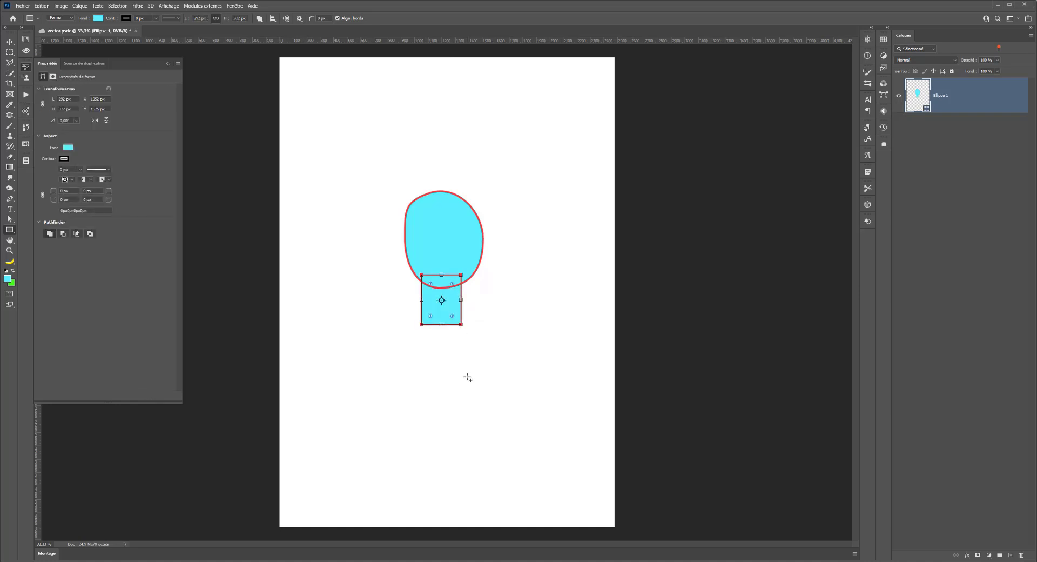
{"action": "key", "text": "m"}
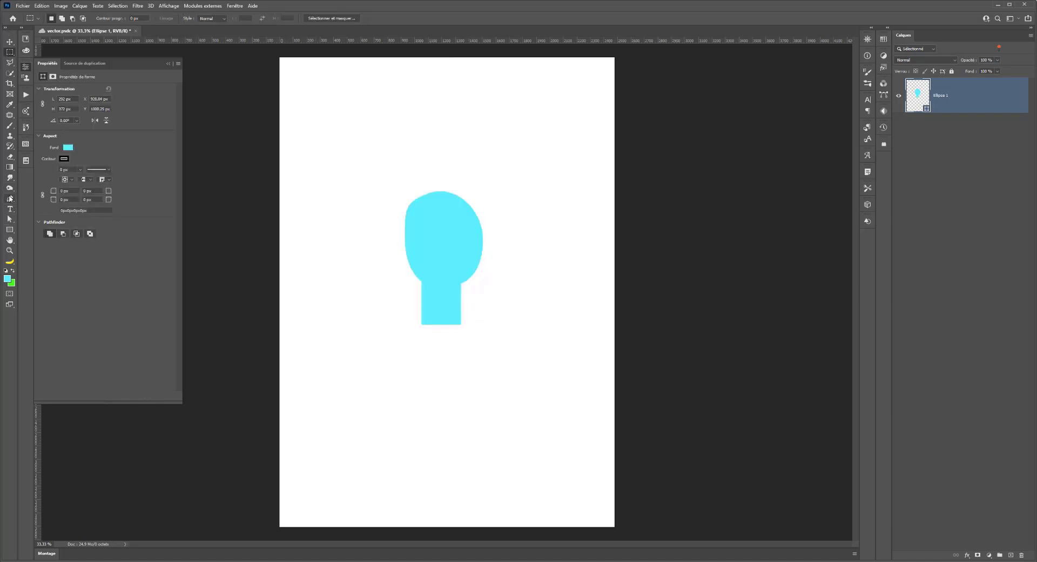
- Select the neck's bottom corner points and its top-left corner with Direct Selection
{"action": "left_click", "coordinate": [10, 219]}
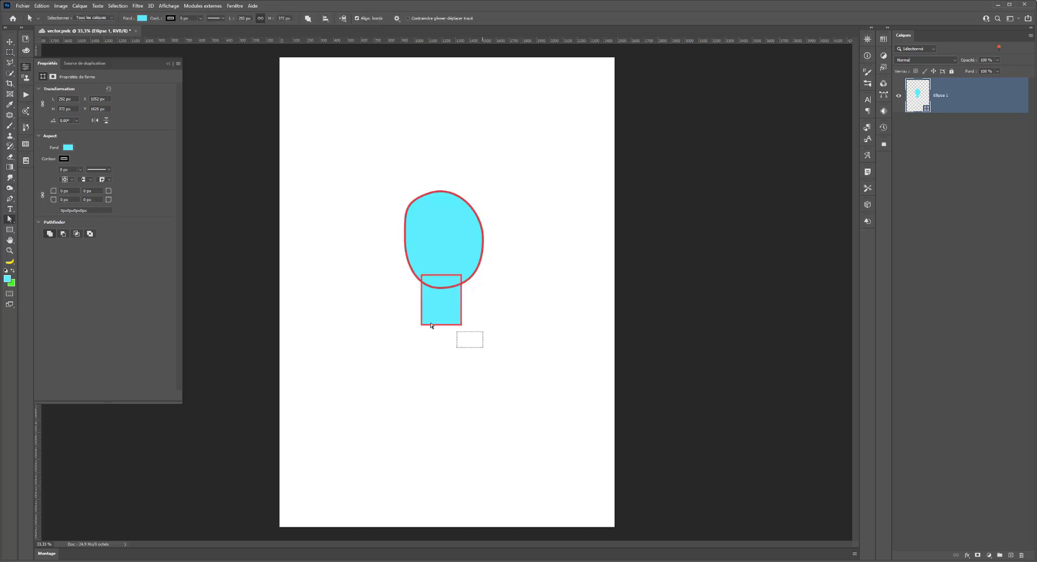
{"action": "mouse_move", "coordinate": [483, 348]}
{"action": "left_mouse_down"}
{"action": "mouse_move", "coordinate": [414, 317]}
{"action": "mouse_move", "coordinate": [462, 317]}
{"action": "left_mouse_up"}
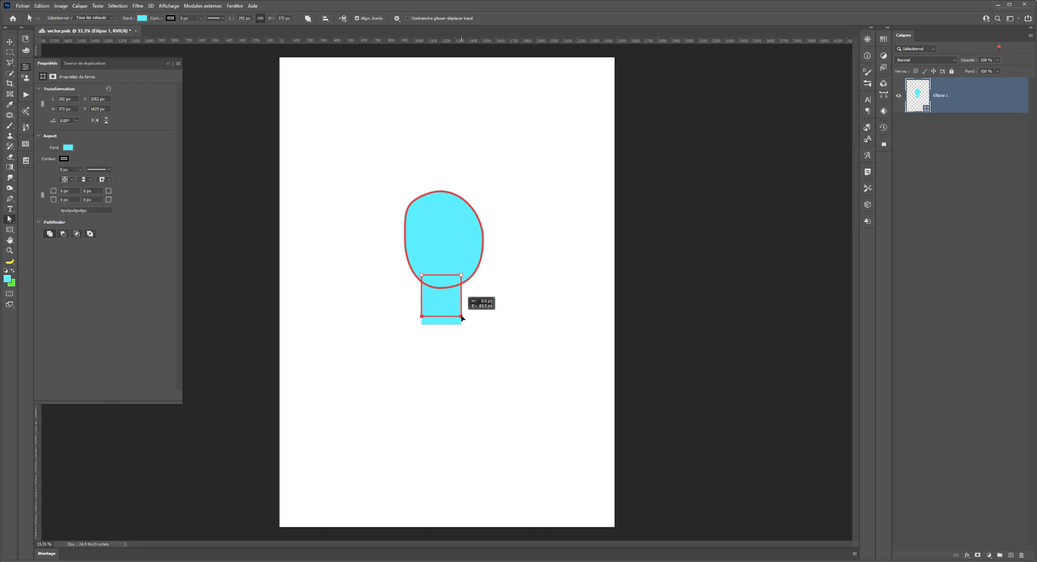
{"action": "left_click", "coordinate": [422, 275], "text": "shift"}
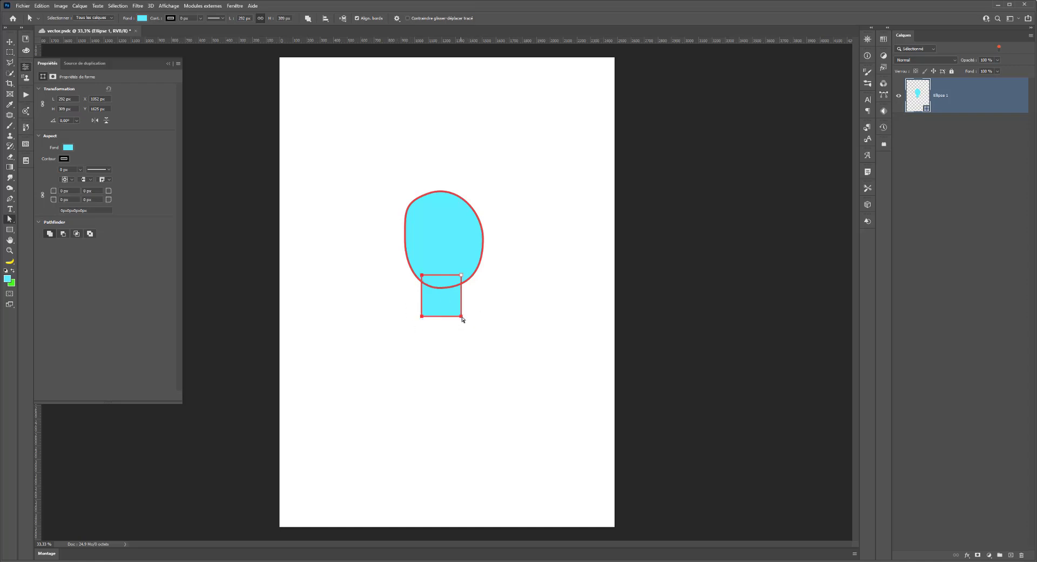
- Adjust the neck rectangle's right edge until the neck is about 250 px wide
{"action": "left_click", "coordinate": [523, 308]}
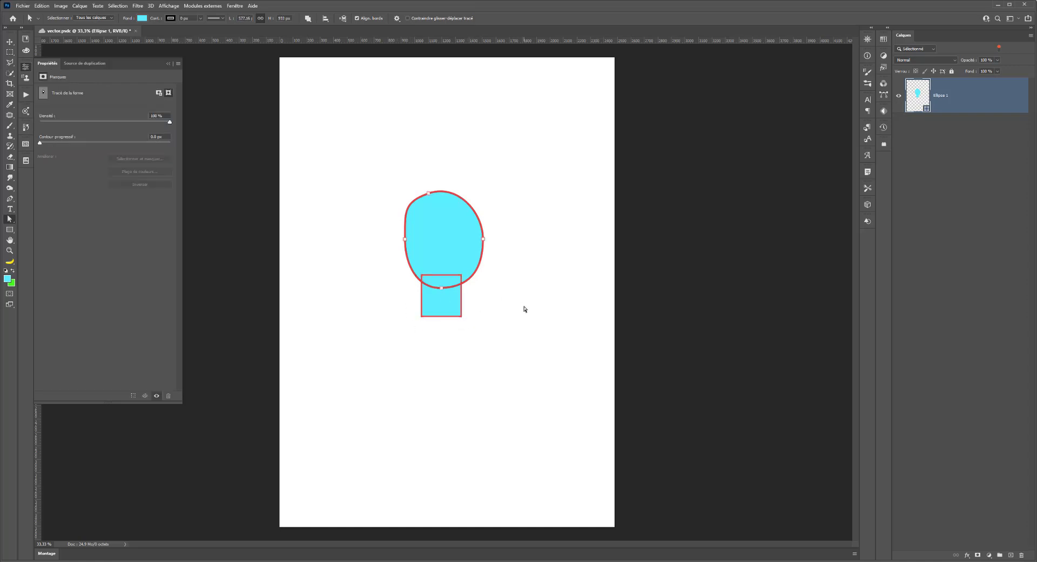
{"action": "left_click", "coordinate": [461, 316]}
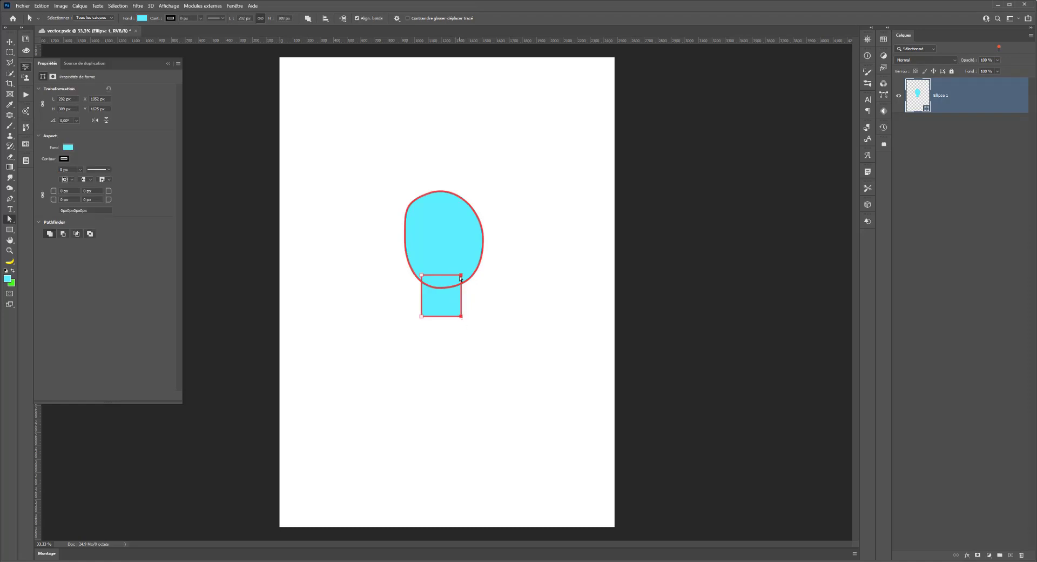
{"action": "left_click_drag", "start_coordinate": [462, 276], "coordinate": [451, 276]}
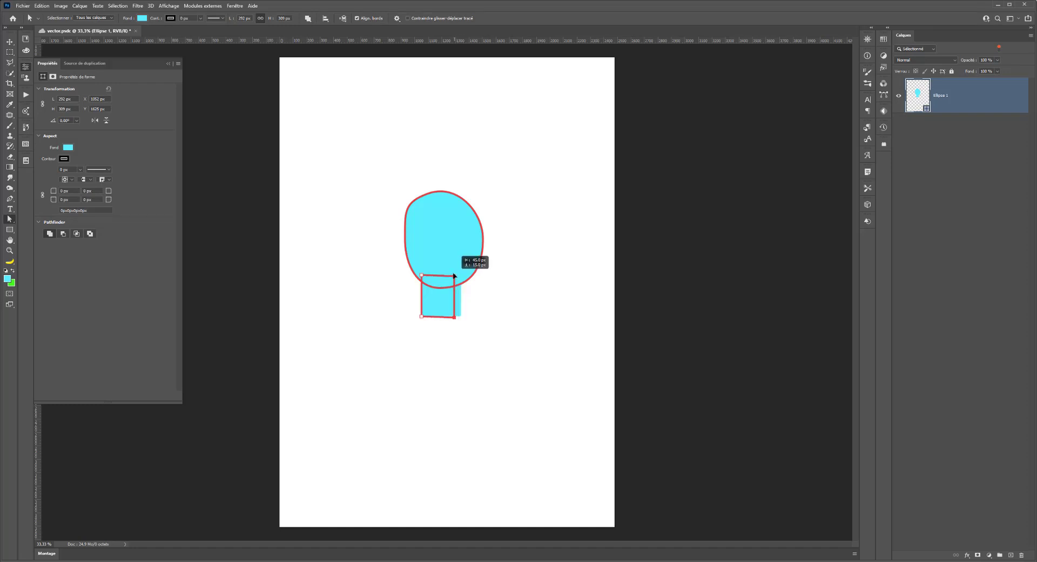
{"action": "left_click", "coordinate": [460, 405]}
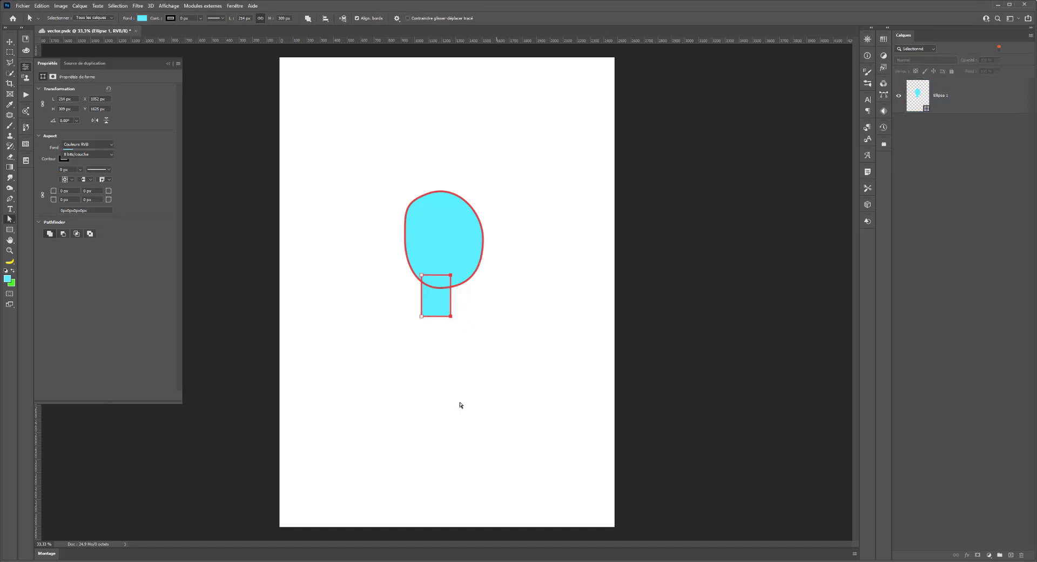
{"action": "left_click", "coordinate": [446, 307]}
{"action": "left_click", "coordinate": [449, 317]}
{"action": "left_click", "coordinate": [451, 318]}
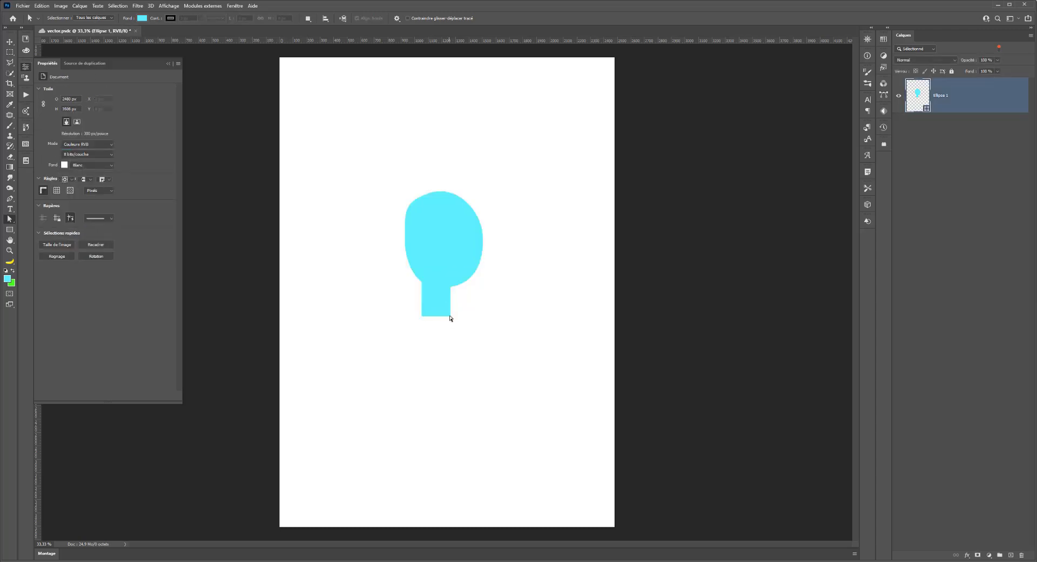
{"action": "left_click", "coordinate": [450, 318]}
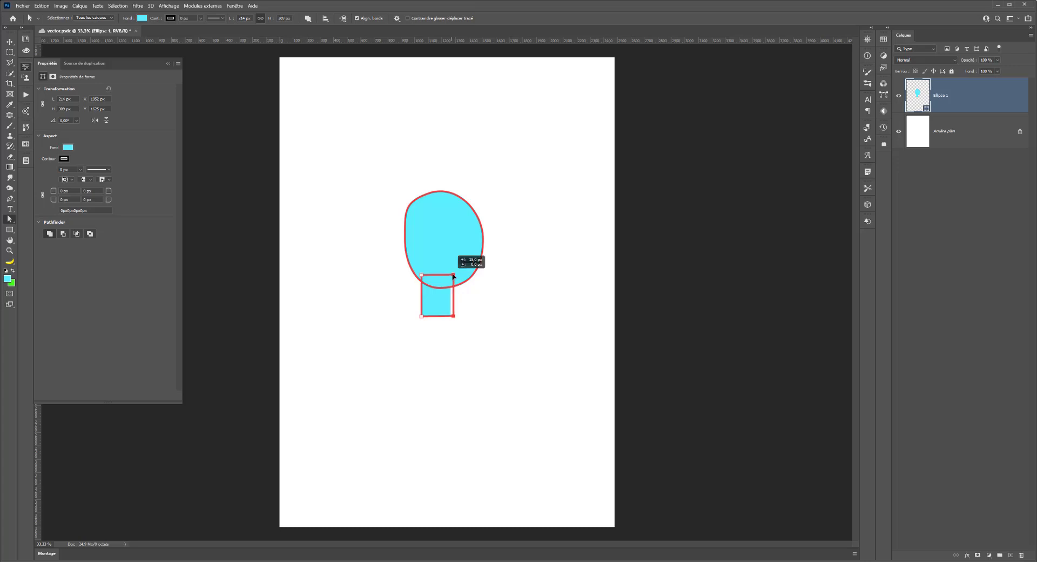
{"action": "left_click_drag", "start_coordinate": [450, 277], "coordinate": [455, 277]}
{"action": "left_click", "coordinate": [519, 376]}
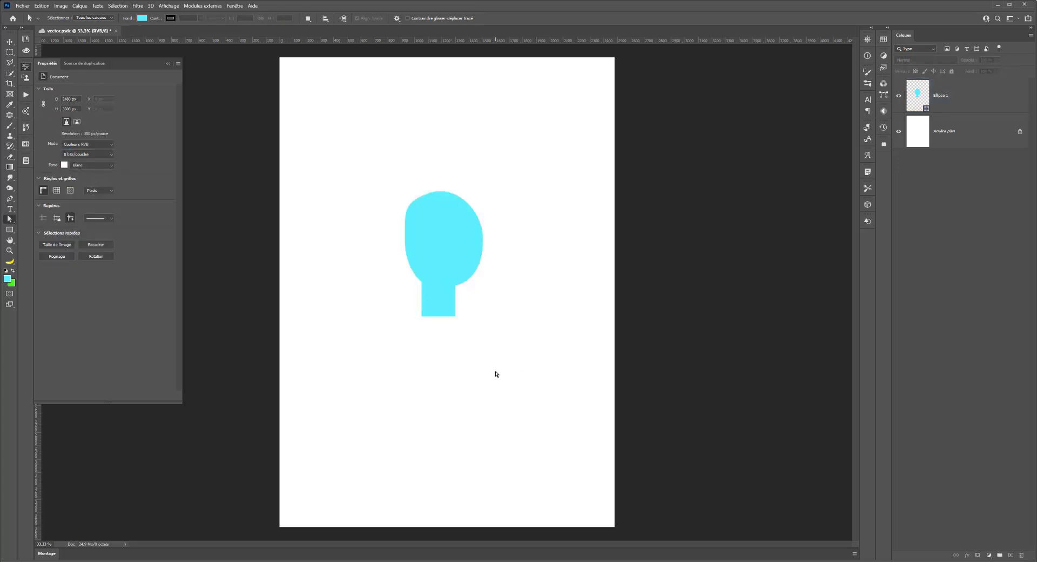
- Draw a separate cyan triangle below the neck with 40 px rounded corners
{"action": "left_click", "coordinate": [11, 230]}
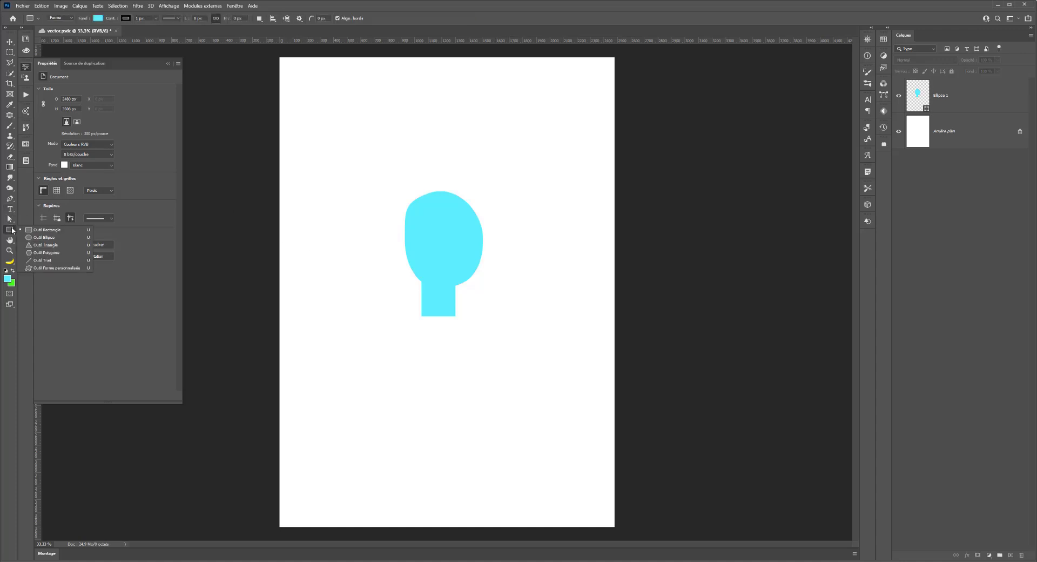
{"action": "left_click", "coordinate": [46, 245]}
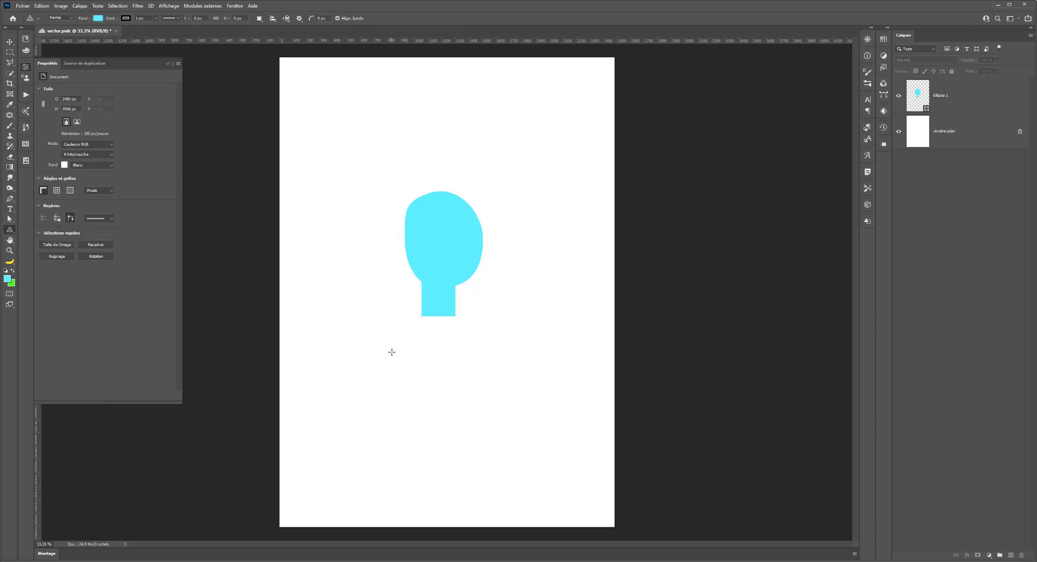
{"action": "left_click_drag", "start_coordinate": [402, 338], "coordinate": [476, 307]}
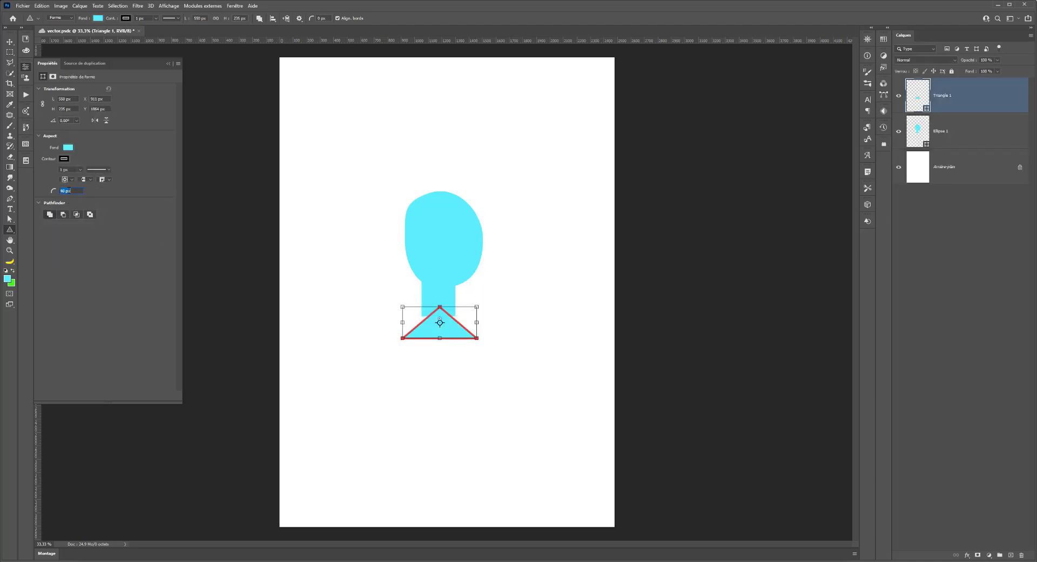
{"action": "key", "text": "Return"}
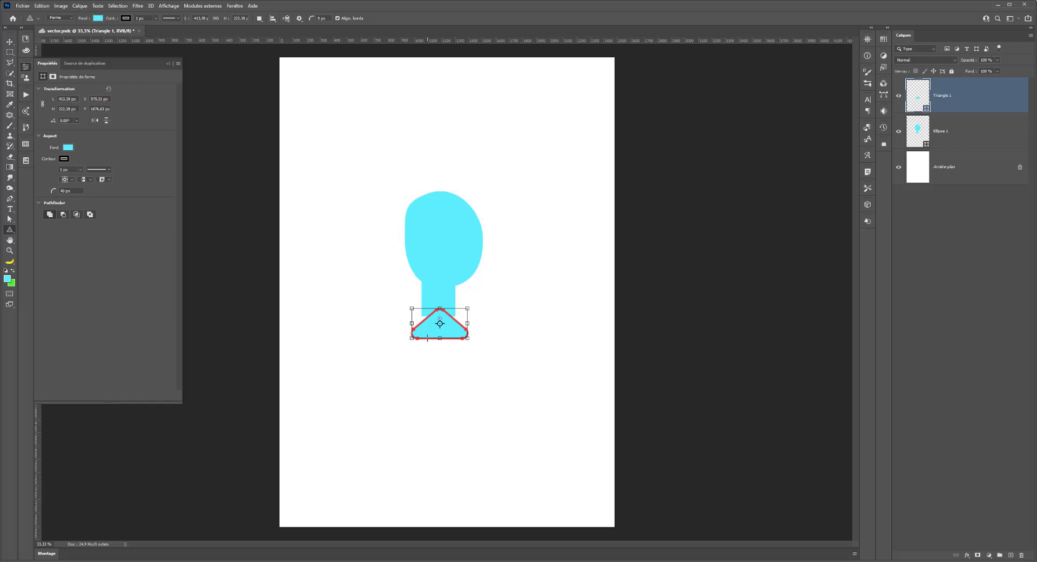
{"action": "left_click_drag", "start_coordinate": [427, 323], "coordinate": [438, 300]}
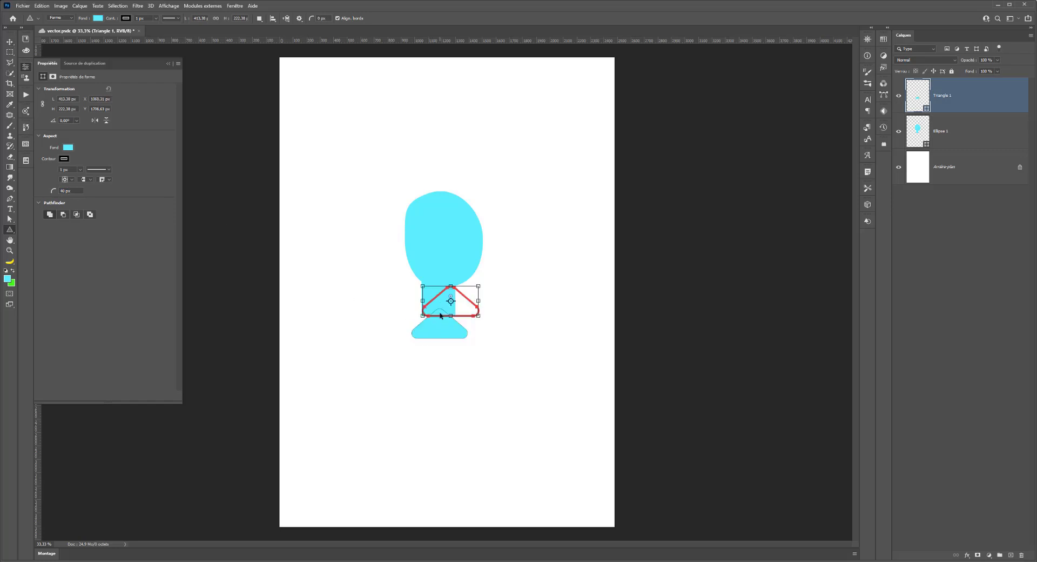
{"action": "left_click", "coordinate": [411, 320]}
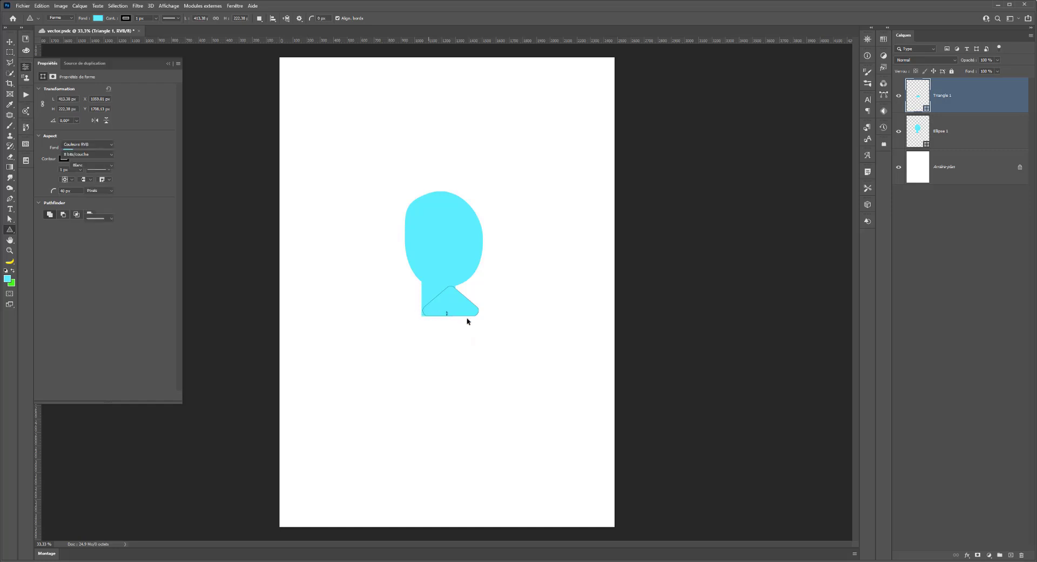
{"action": "key", "text": "ctrl+z"}
- Redraw a sharp-cornered triangle, about 574 × 280 px, below the neck using Combine Shapes
{"action": "key", "text": "ctrl+z"}
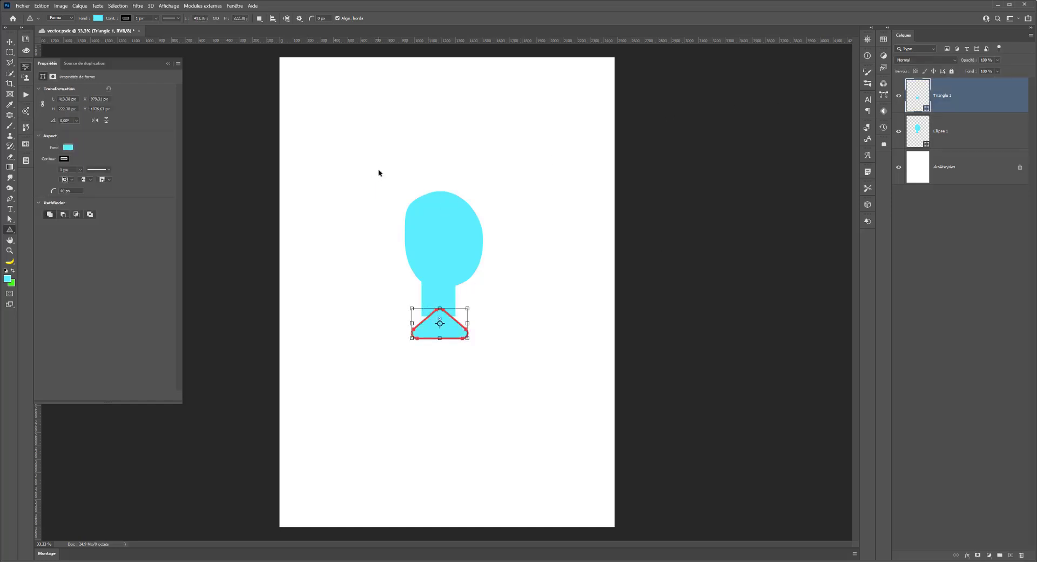
{"action": "key", "text": "ctrl+z"}
{"action": "key", "text": "ctrl+z"}
{"action": "key", "text": "ctrl+z"}
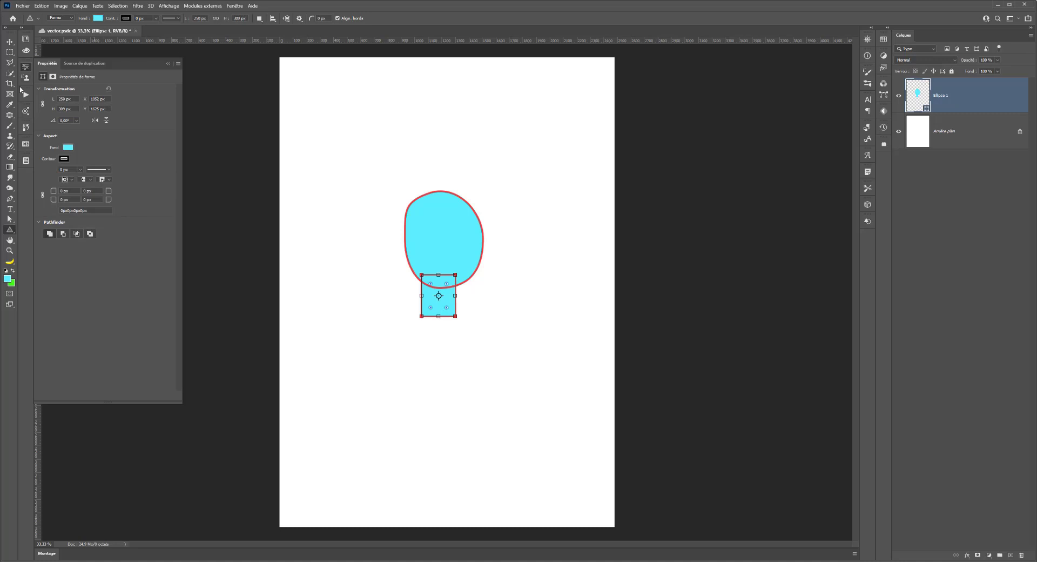
{"action": "left_click", "coordinate": [259, 20]}
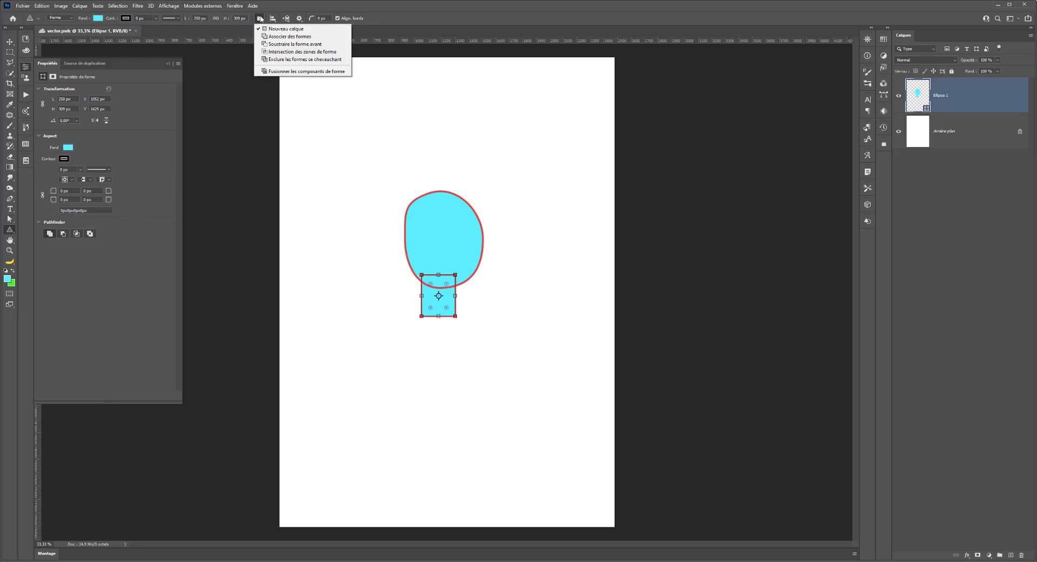
{"action": "left_click", "coordinate": [267, 37]}
{"action": "left_click_drag", "start_coordinate": [405, 347], "coordinate": [481, 309]}
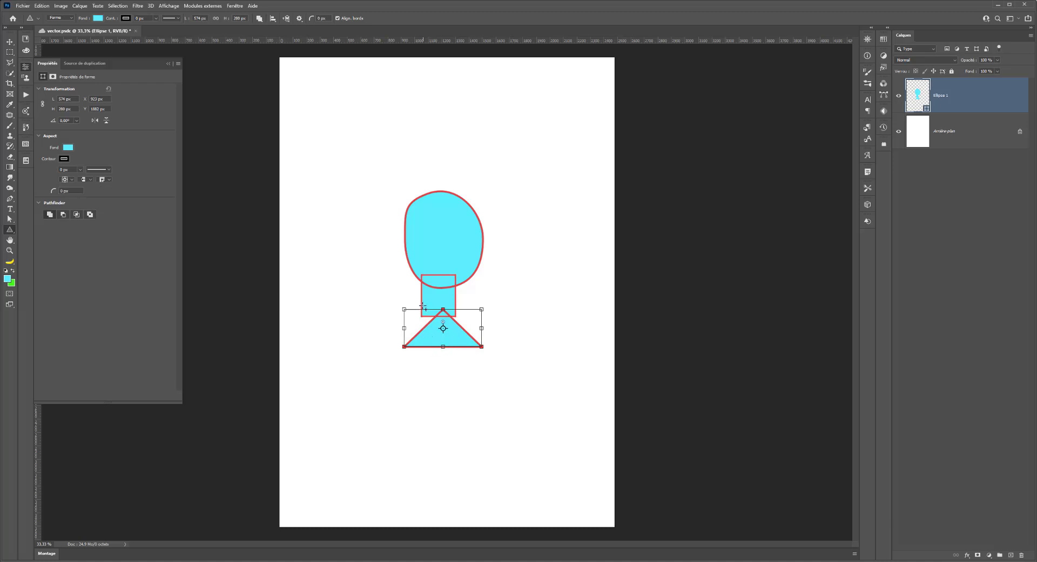
{"action": "left_click", "coordinate": [10, 219]}
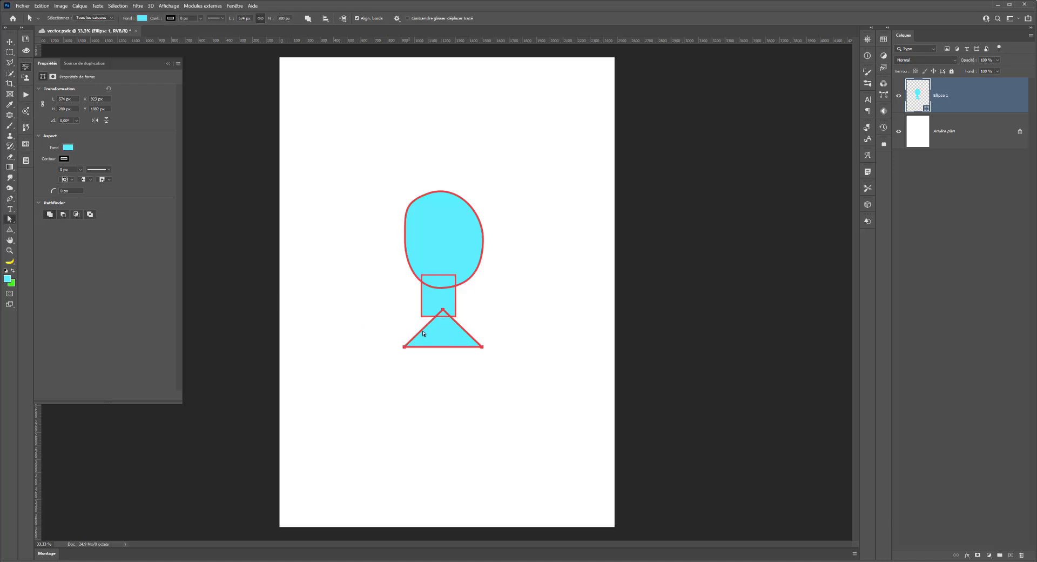
- Move the body triangle up onto the neck's bottom and give it 30 px rounded corners
{"action": "double_click", "coordinate": [437, 348]}
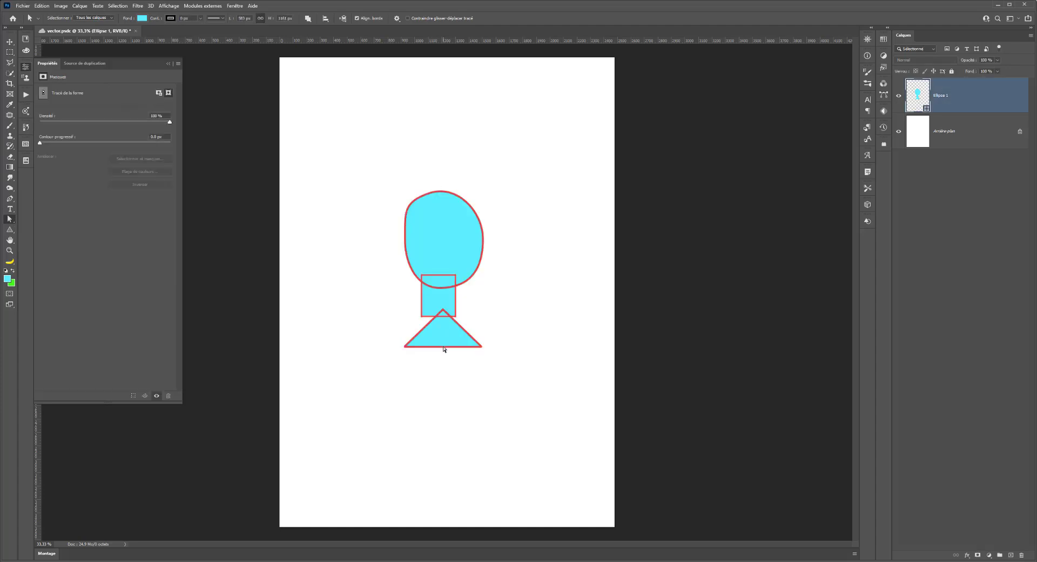
{"action": "left_click_drag", "start_coordinate": [437, 349], "coordinate": [439, 346]}
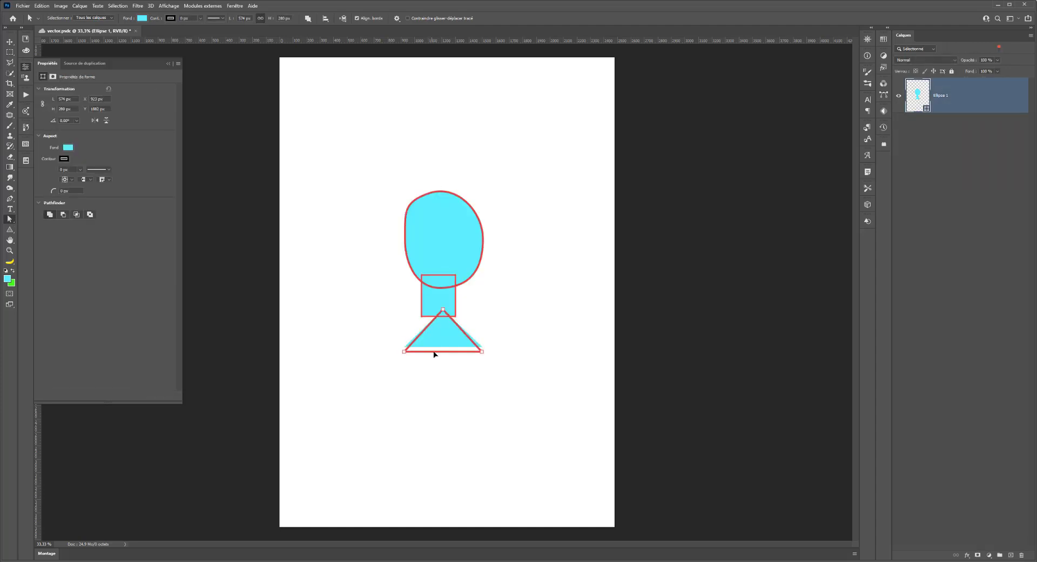
{"action": "left_click", "coordinate": [517, 213]}
{"action": "left_click", "coordinate": [9, 219]}
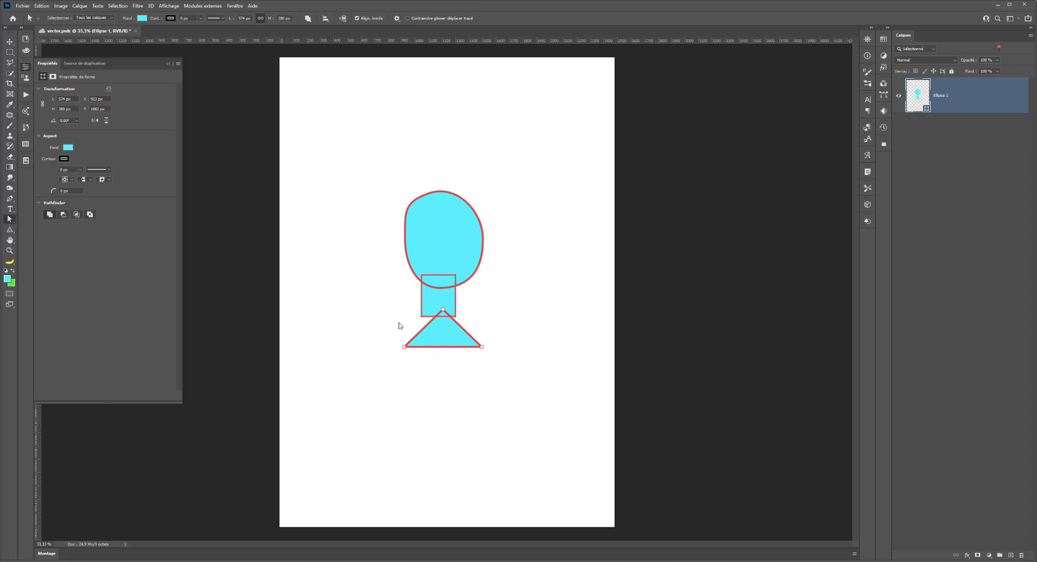
{"action": "left_click_drag", "start_coordinate": [438, 339], "coordinate": [436, 327]}
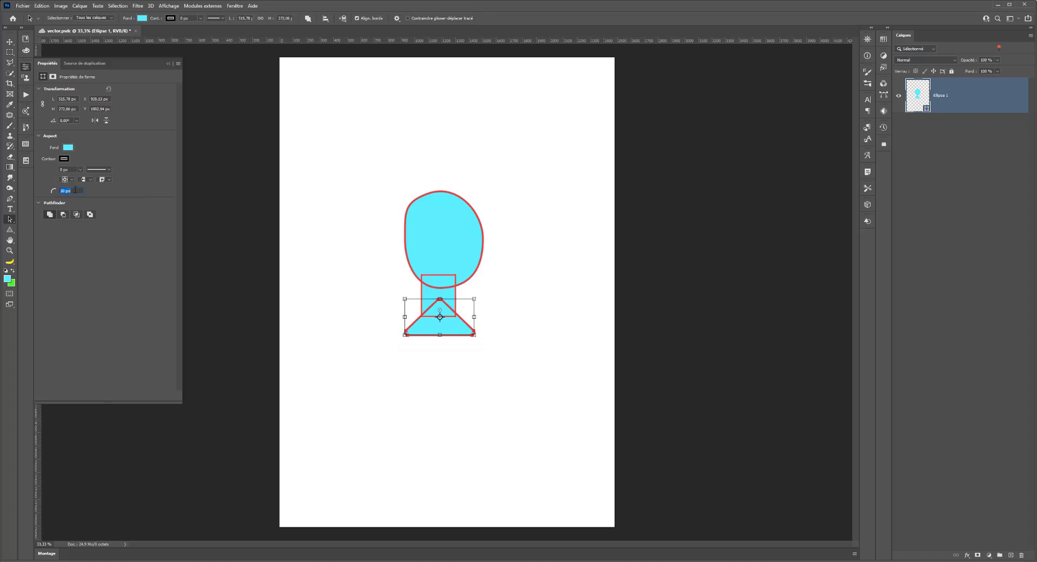
{"action": "left_click", "coordinate": [9, 51]}
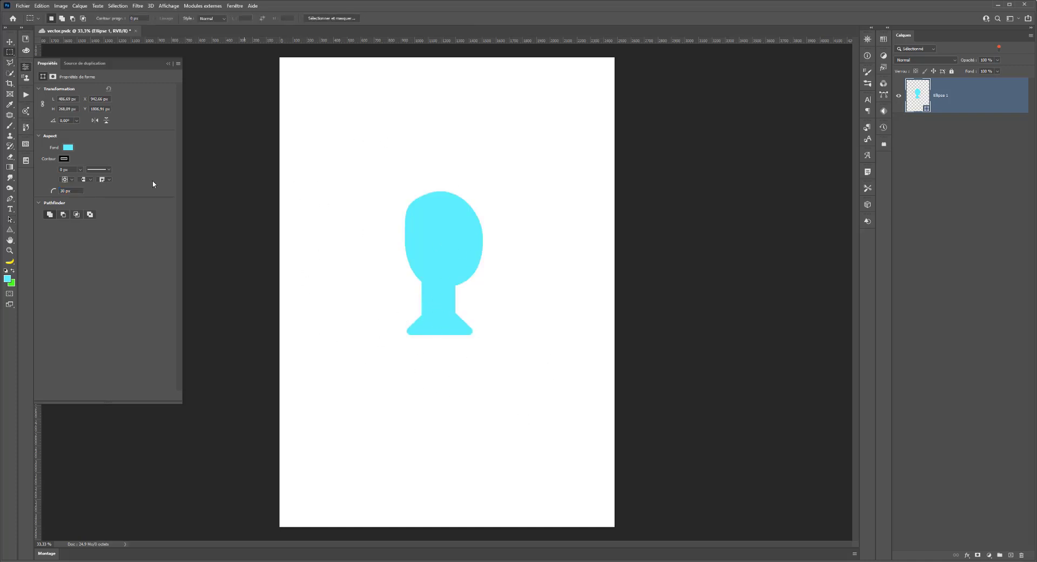
{"action": "key", "text": "a"}
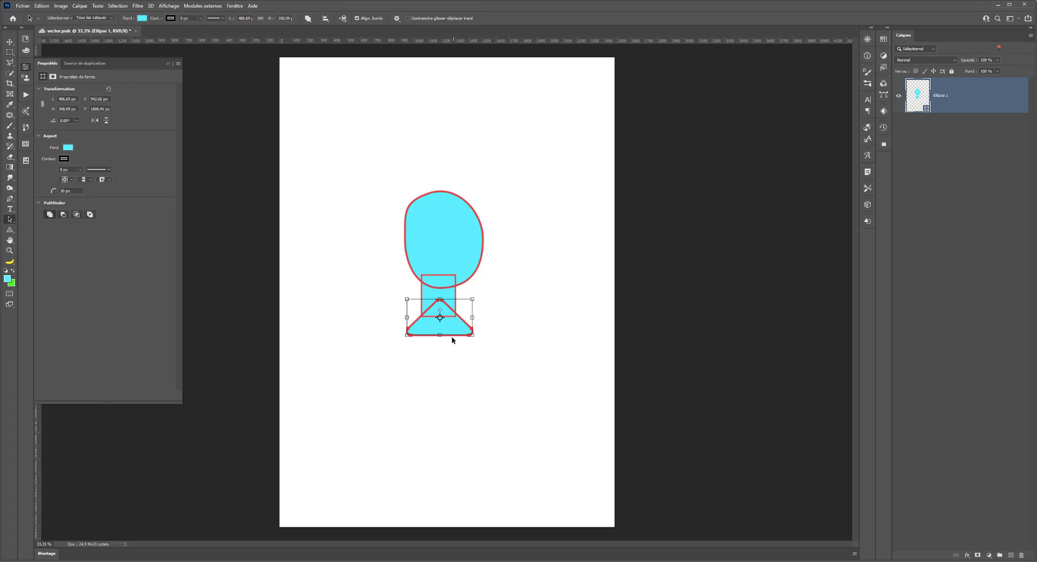
{"action": "left_click_drag", "start_coordinate": [452, 340], "coordinate": [476, 318]}
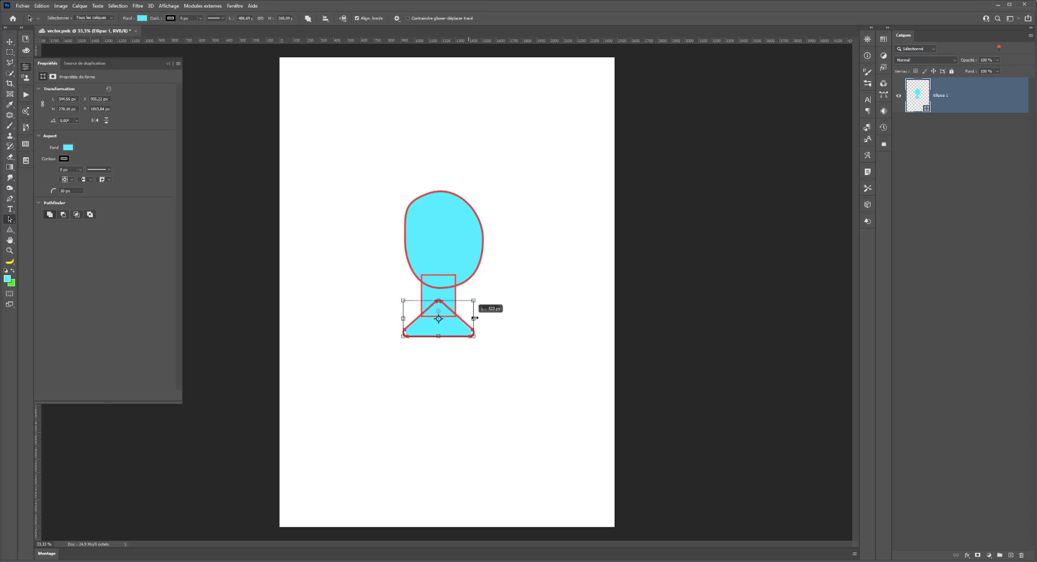
{"action": "left_click", "coordinate": [538, 327]}
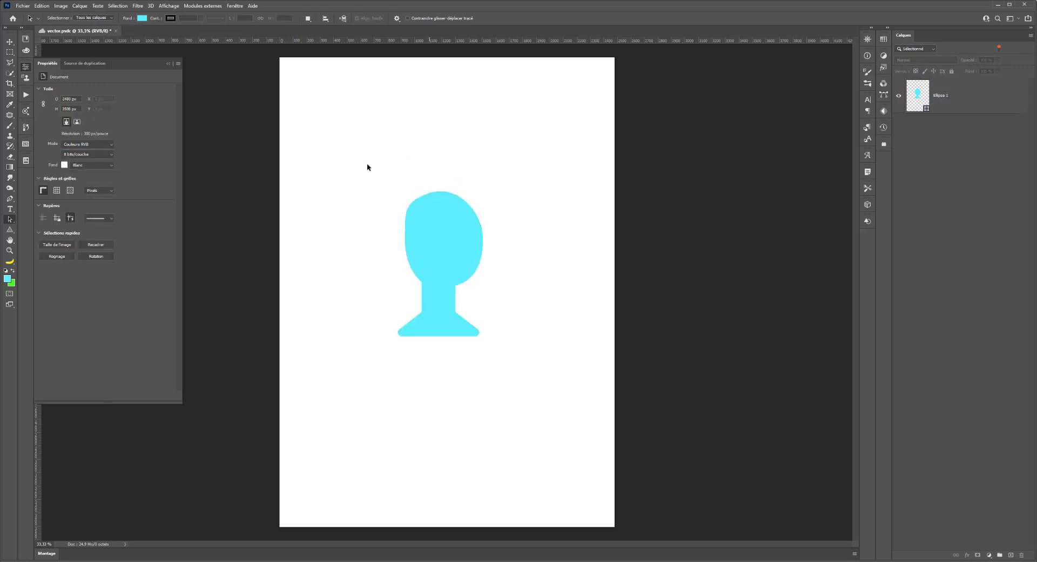
- Apply Lock All to the Ellipse 1 bust layer
{"action": "left_click", "coordinate": [447, 269]}
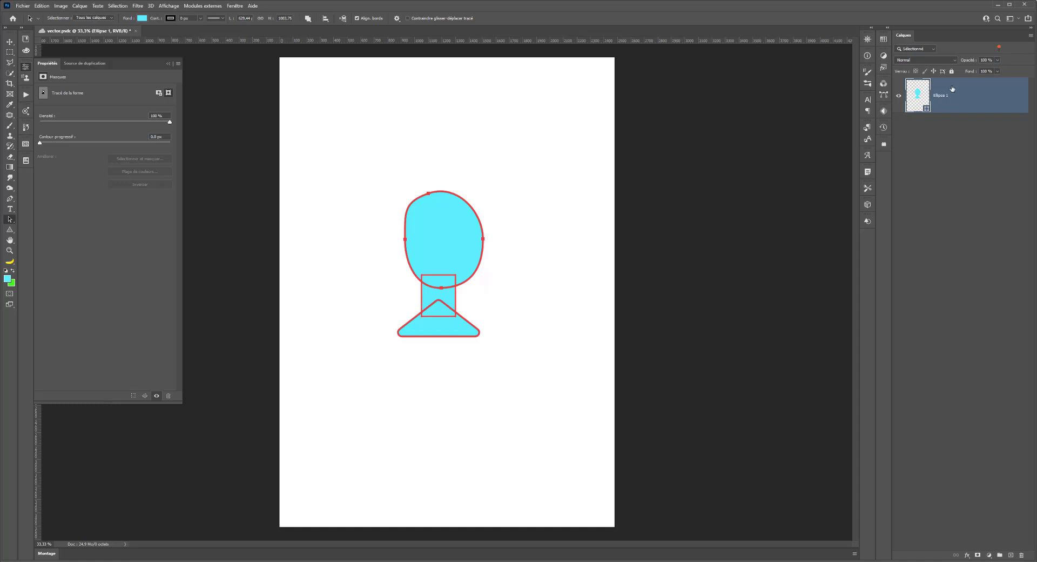
{"action": "left_click", "coordinate": [951, 70]}
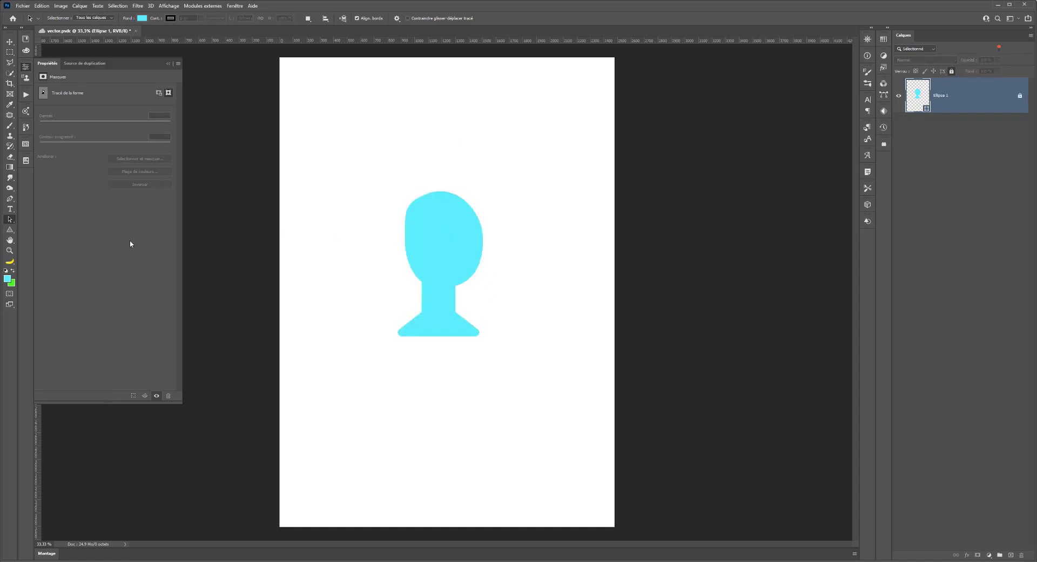
{"action": "right_click", "coordinate": [10, 224]}
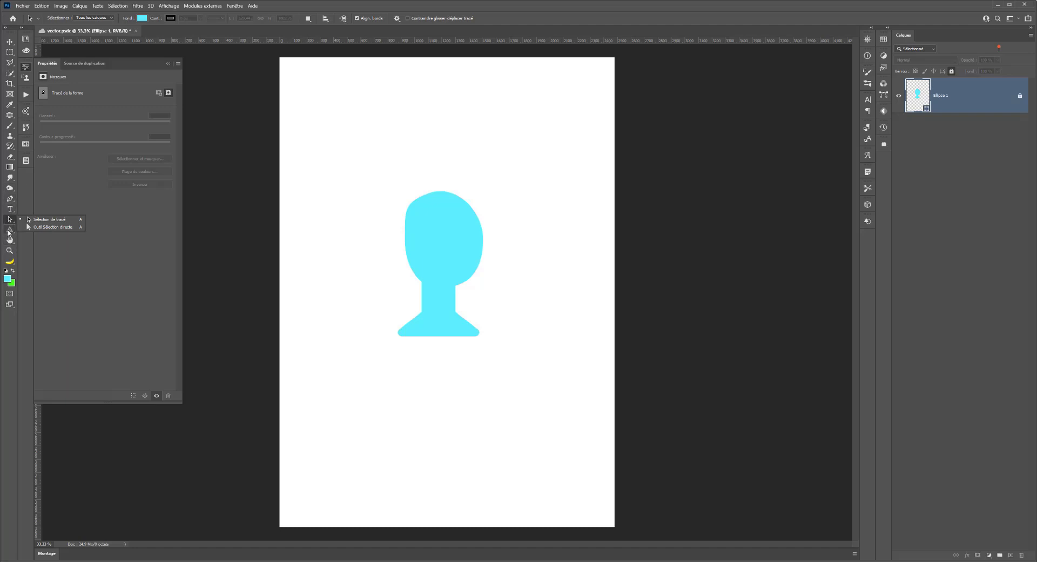
{"action": "left_click", "coordinate": [9, 231]}
- Draw a small 25 × 46 px oval nose on the face, fill it orange, and nudge it into place
{"action": "left_click", "coordinate": [39, 238]}
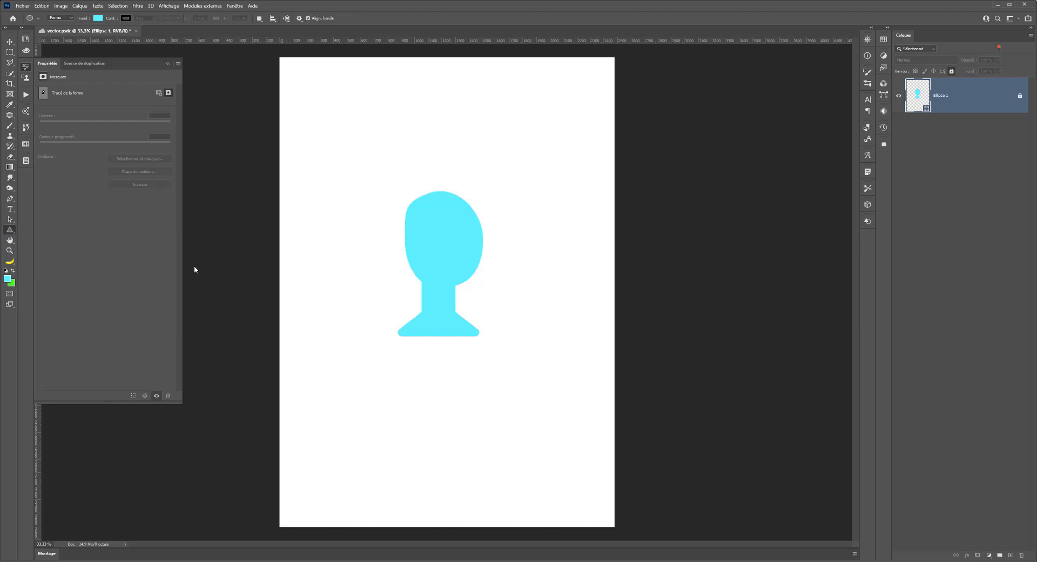
{"action": "left_click_drag", "start_coordinate": [425, 224], "coordinate": [429, 231]}
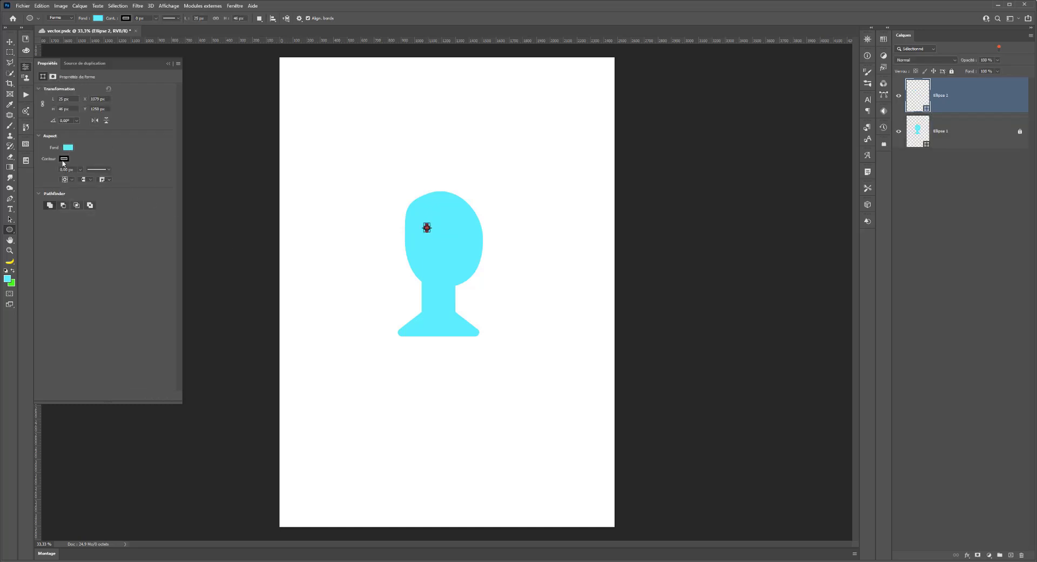
{"action": "left_click", "coordinate": [68, 148]}
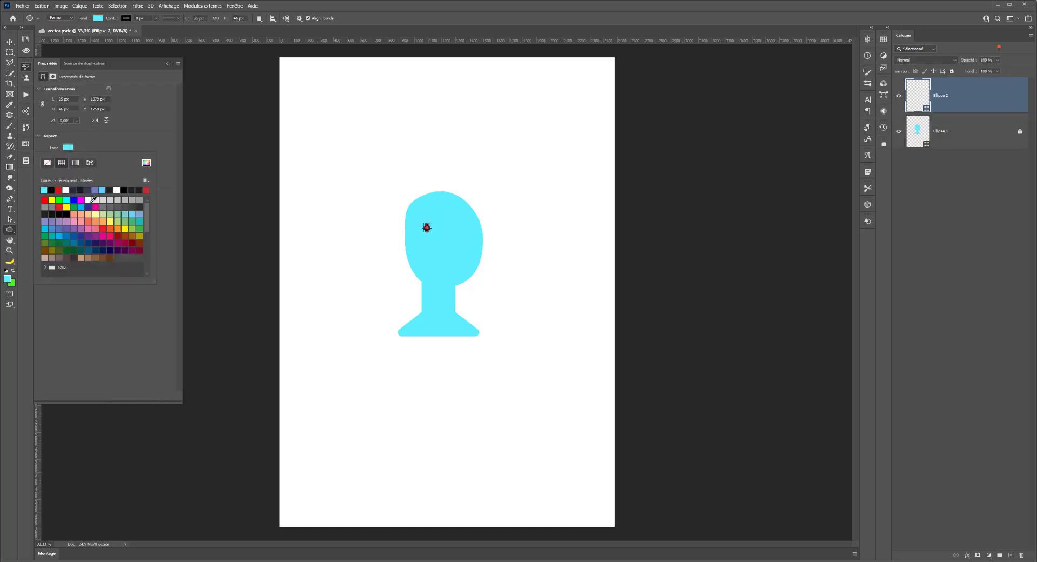
{"action": "left_click", "coordinate": [117, 229]}
{"action": "key", "text": "v"}
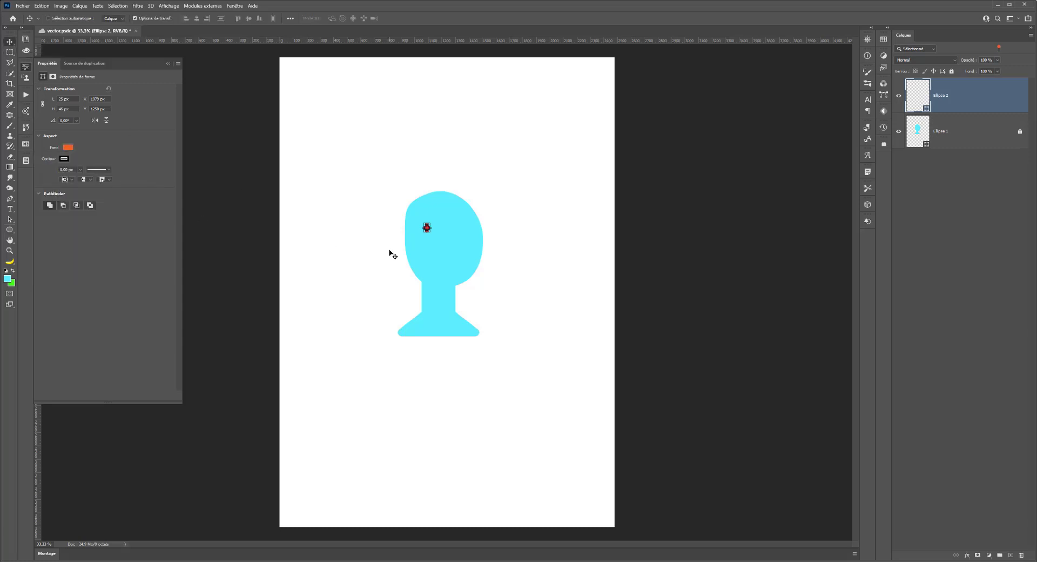
{"action": "mouse_move", "coordinate": [438, 245]}
{"action": "left_mouse_down"}
{"action": "mouse_move", "coordinate": [443, 253]}
{"action": "mouse_move", "coordinate": [430, 242]}
{"action": "left_mouse_up"}
- Tilt the orange eye oval to about -6.4° and commit the rotation
{"action": "scroll", "coordinate": [427, 258], "scroll_direction": "up", "scroll_amount": 2}
{"action": "scroll", "coordinate": [428, 239], "scroll_direction": "up", "scroll_amount": 2}
{"action": "scroll", "coordinate": [432, 232], "scroll_direction": "up", "scroll_amount": 2}
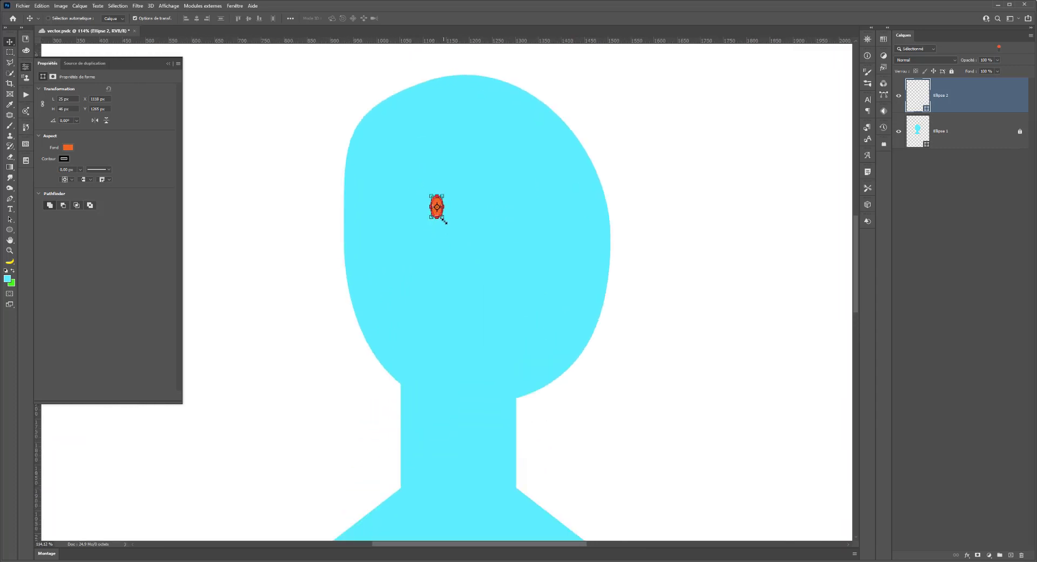
{"action": "left_click_drag", "start_coordinate": [447, 223], "coordinate": [451, 221]}
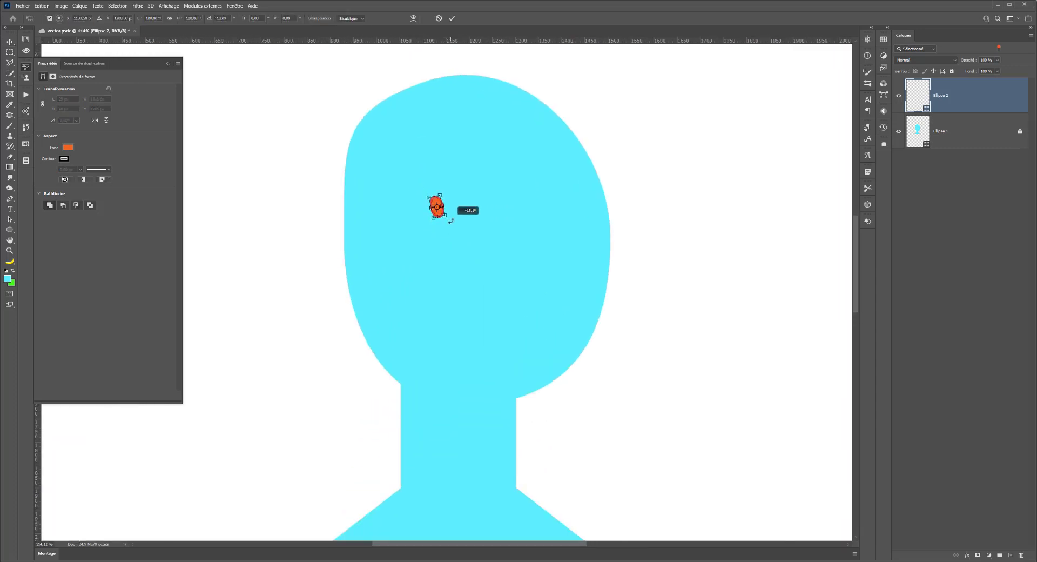
{"action": "left_click_drag", "start_coordinate": [452, 230], "coordinate": [446, 216]}
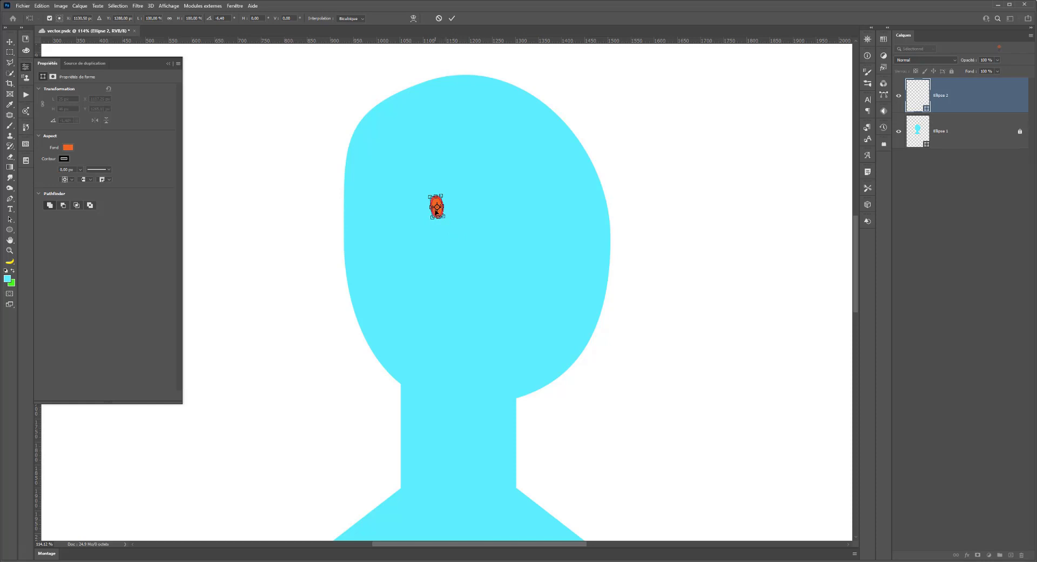
{"action": "key", "text": "alt+space"}
{"action": "key", "text": "Escape"}
{"action": "left_click", "coordinate": [480, 246], "text": "alt"}
{"action": "key", "text": "Return"}
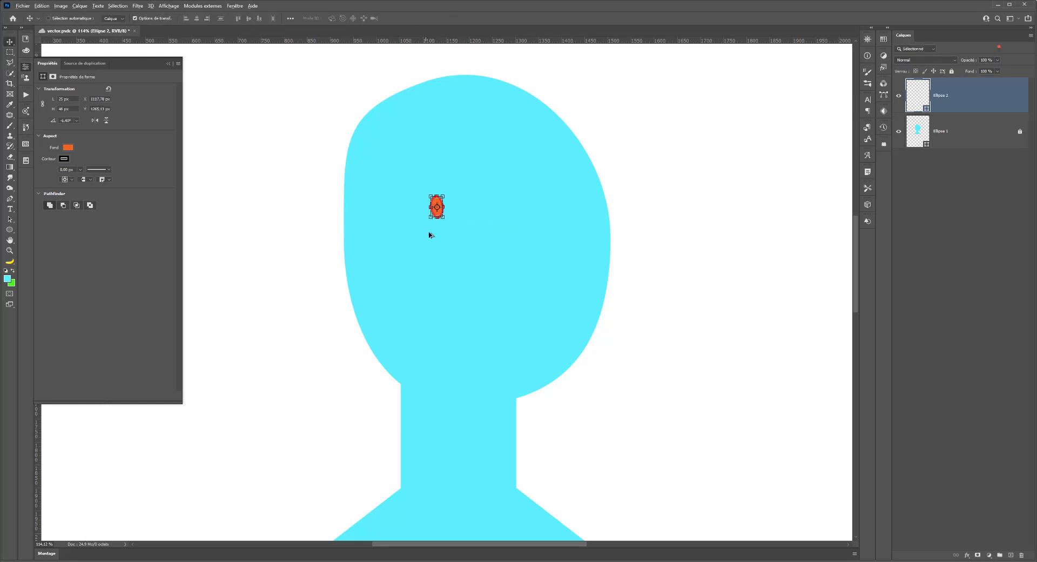
- Duplicate the eye to the right as Ellipse 2 copie, giving two eyes
{"action": "left_click_drag", "start_coordinate": [454, 234], "coordinate": [523, 231]}
{"action": "scroll", "coordinate": [481, 280], "scroll_direction": "down", "scroll_amount": 5}
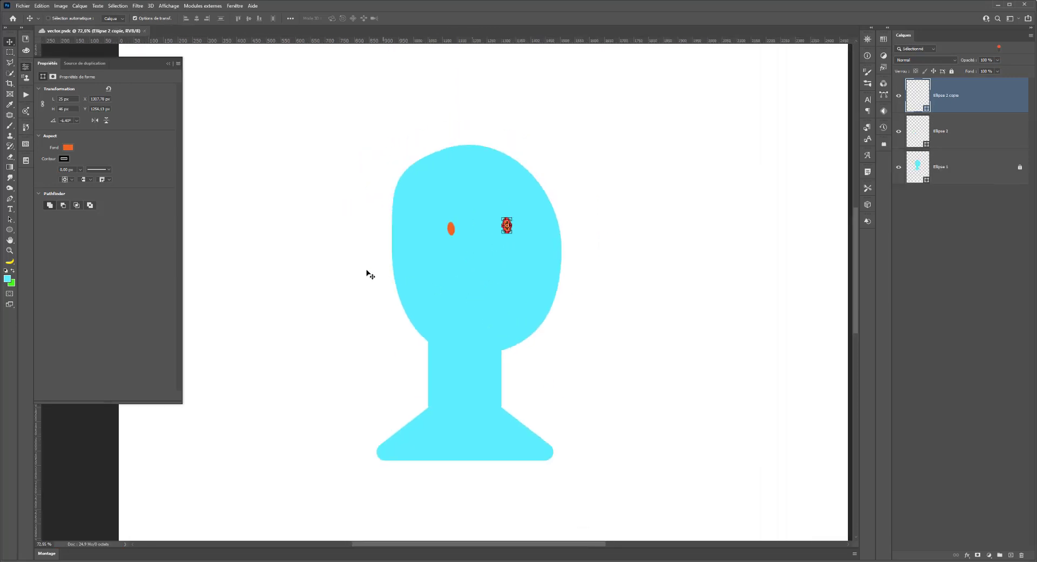
{"action": "scroll", "coordinate": [345, 281], "scroll_direction": "down", "scroll_amount": 2}
{"action": "scroll", "coordinate": [319, 313], "scroll_direction": "down", "scroll_amount": 2}
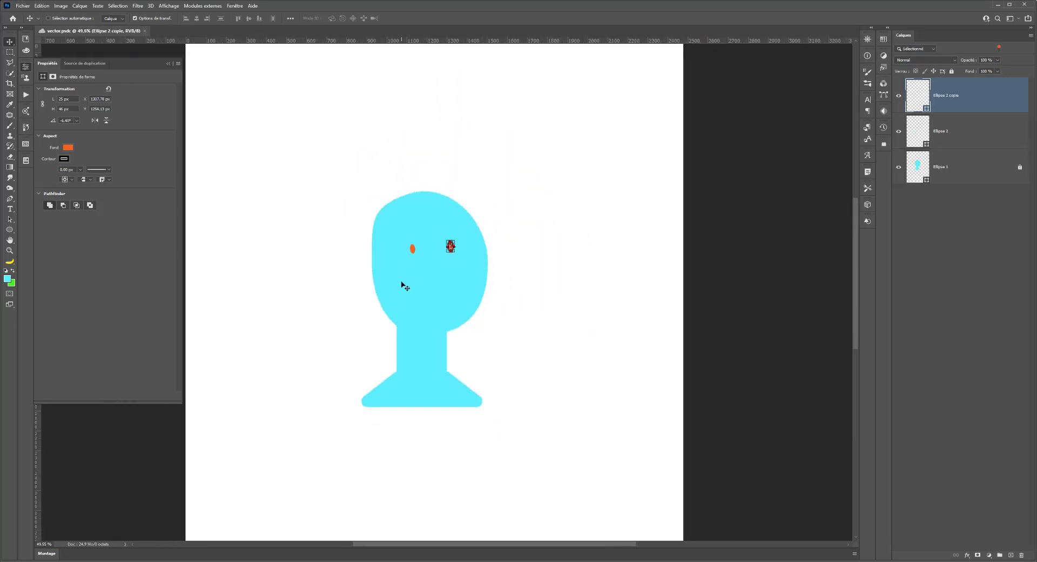
{"action": "left_click", "coordinate": [463, 256], "text": "ctrl"}
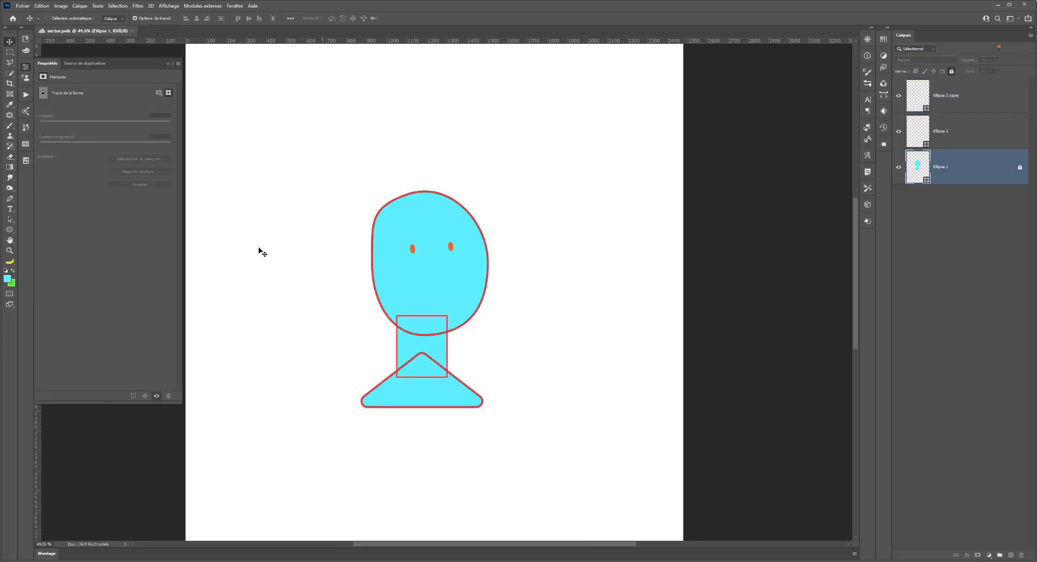
- Switch the Pen tool from Tracé to Forme mode and set its Contour to none
{"action": "left_click", "coordinate": [9, 199]}
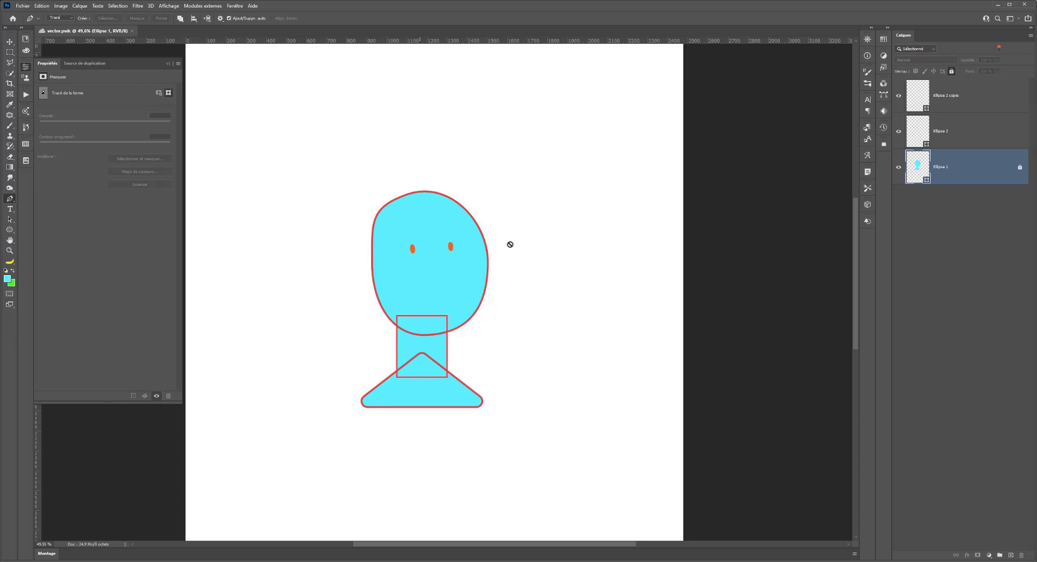
{"action": "left_click", "coordinate": [65, 19]}
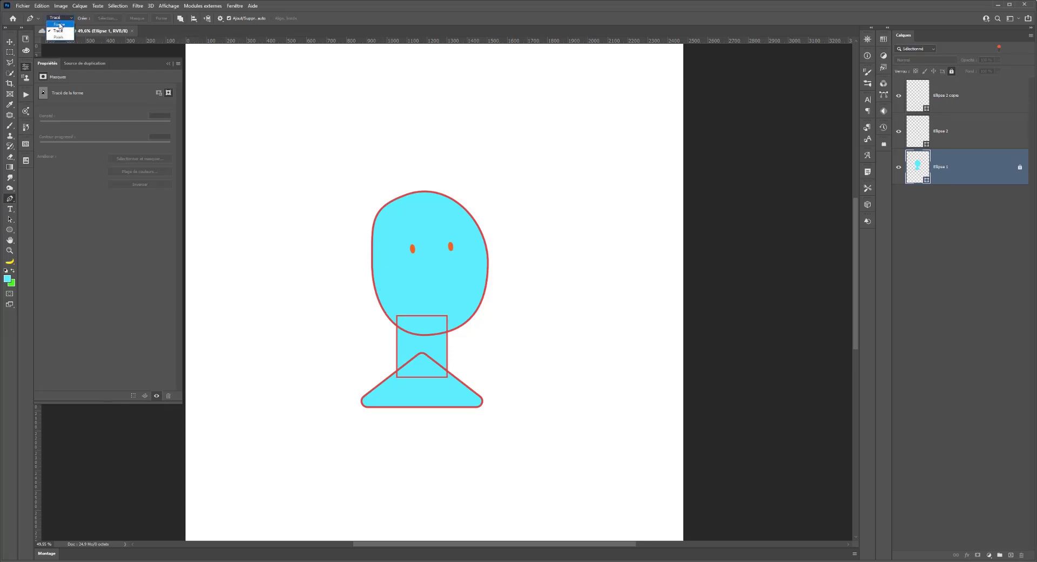
{"action": "left_click", "coordinate": [57, 26]}
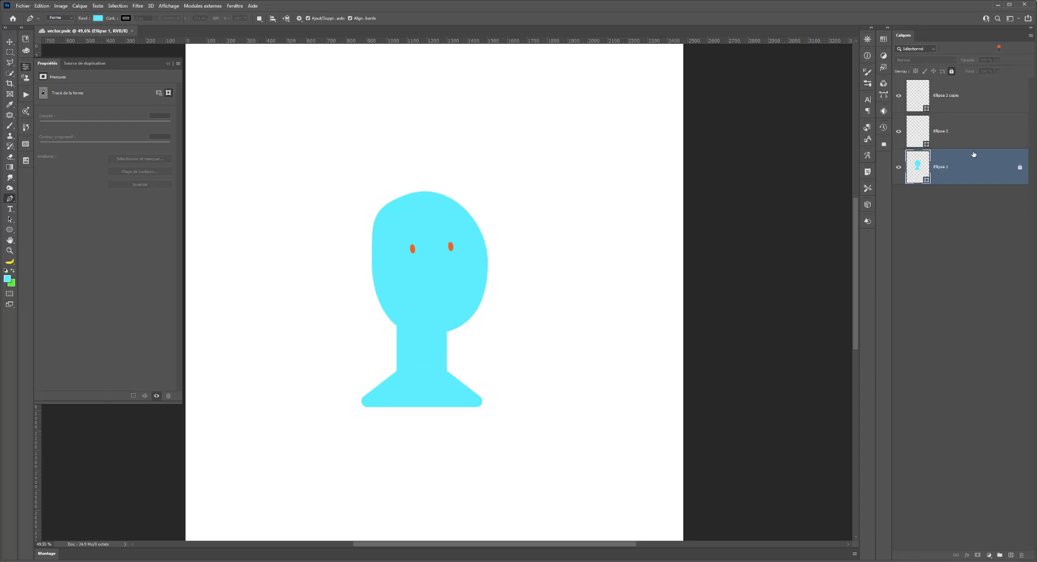
{"action": "left_click", "coordinate": [553, 309]}
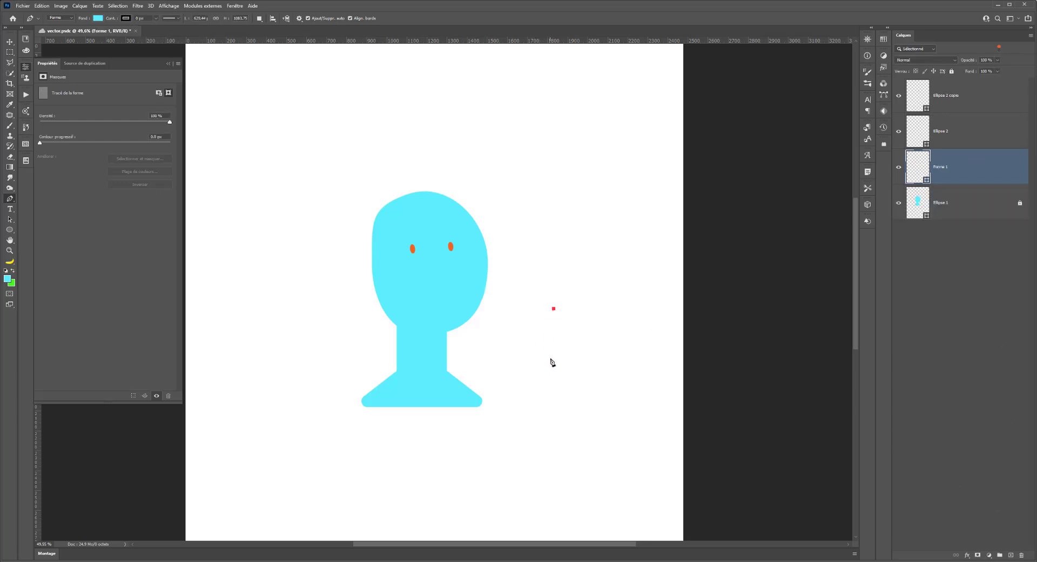
{"action": "key", "text": "ctrl+z"}
{"action": "left_click", "coordinate": [125, 19]}
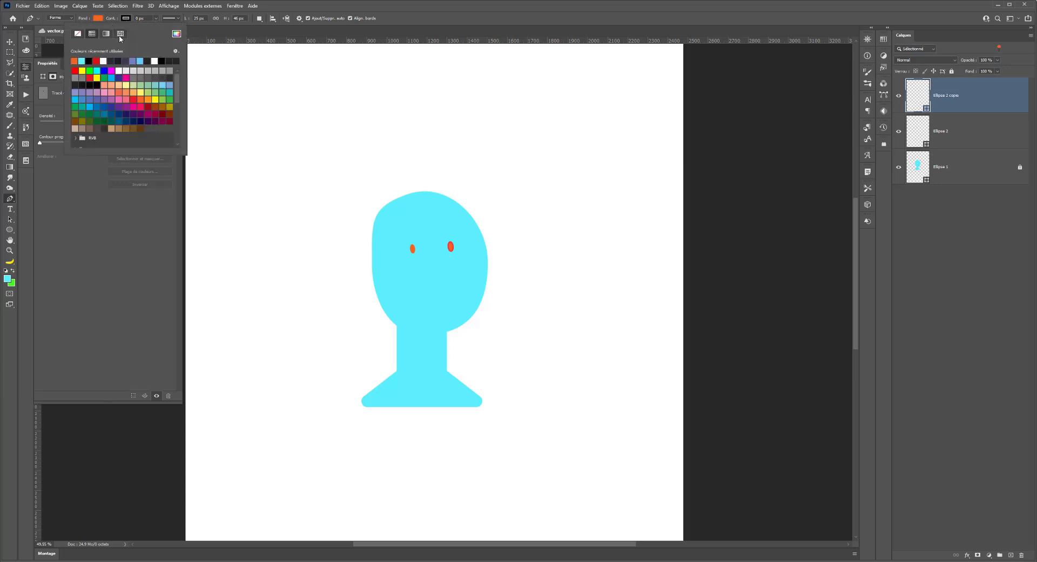
{"action": "left_click", "coordinate": [80, 34]}
{"action": "left_click", "coordinate": [829, 206]}
{"action": "left_click", "coordinate": [416, 259]}
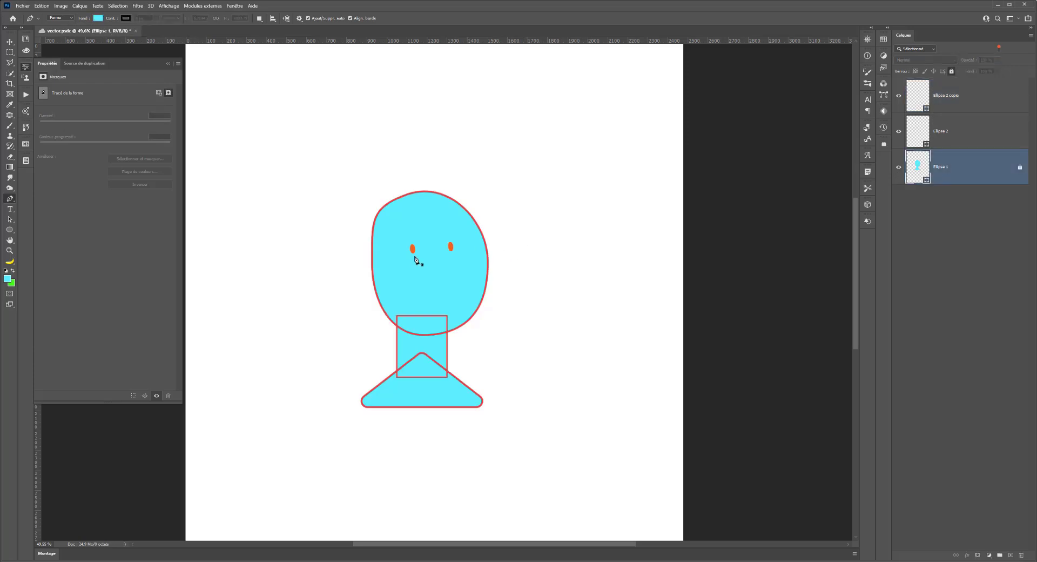
- Draw a closed curved ear shape left of the head and fill it cyan
{"action": "left_click", "coordinate": [380, 279]}
{"action": "left_click_drag", "start_coordinate": [348, 296], "coordinate": [355, 309]}
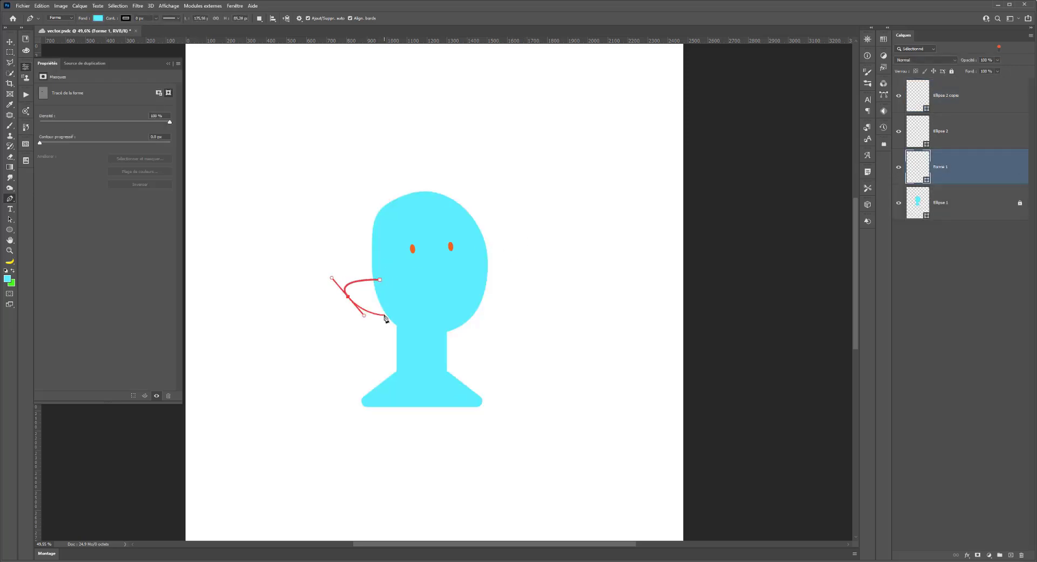
{"action": "key", "text": "Delete"}
{"action": "left_click", "coordinate": [378, 284]}
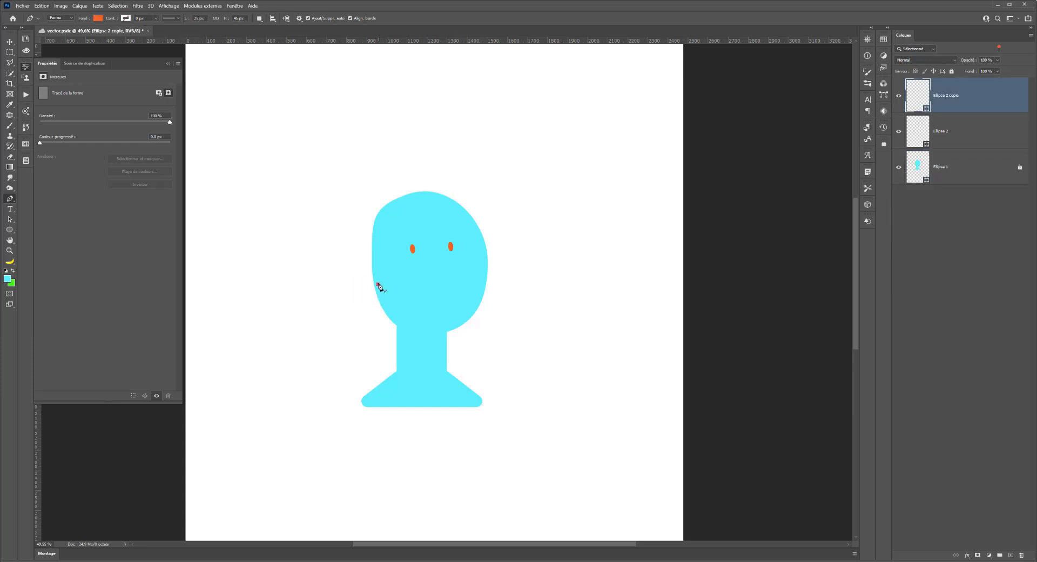
{"action": "left_click_drag", "start_coordinate": [354, 295], "coordinate": [359, 313]}
{"action": "left_click", "coordinate": [388, 312]}
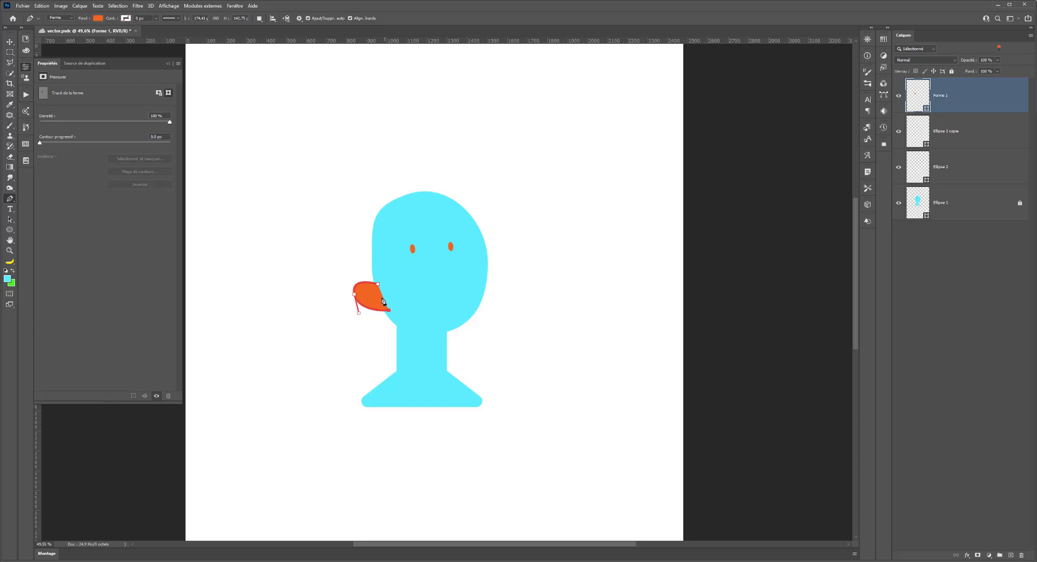
{"action": "left_click", "coordinate": [378, 284]}
{"action": "left_click_drag", "start_coordinate": [378, 285], "coordinate": [380, 288]}
{"action": "left_click", "coordinate": [98, 18]}
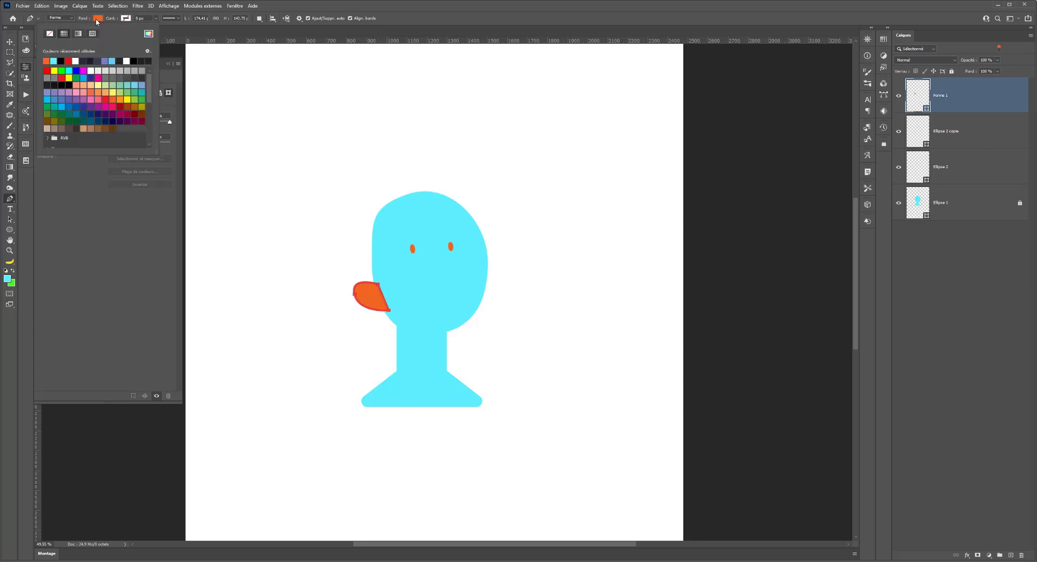
{"action": "left_click", "coordinate": [53, 61]}
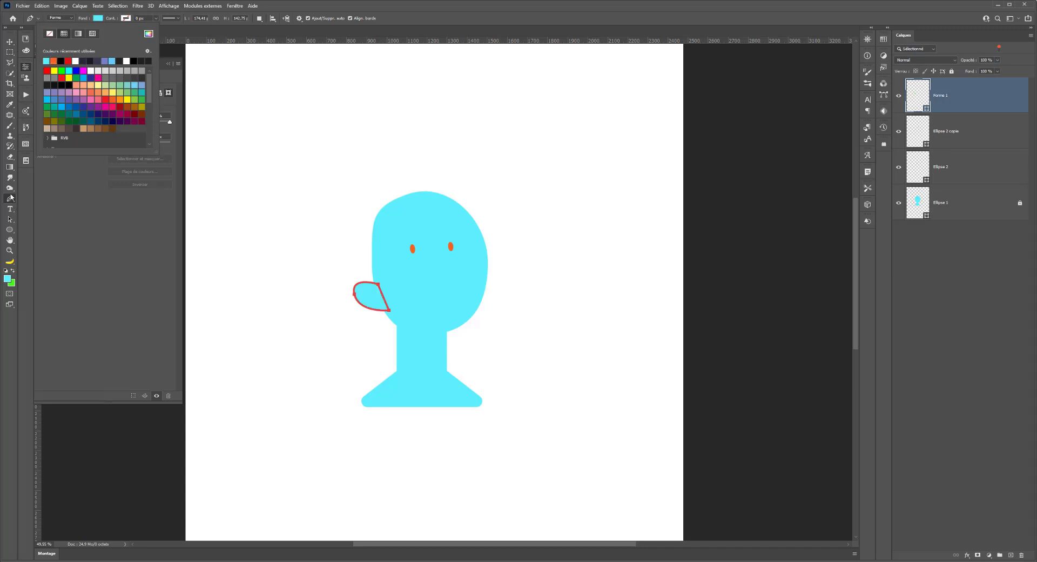
- Reshape the ear's left and bottom anchors into a rounded bump
{"action": "left_click", "coordinate": [10, 219]}
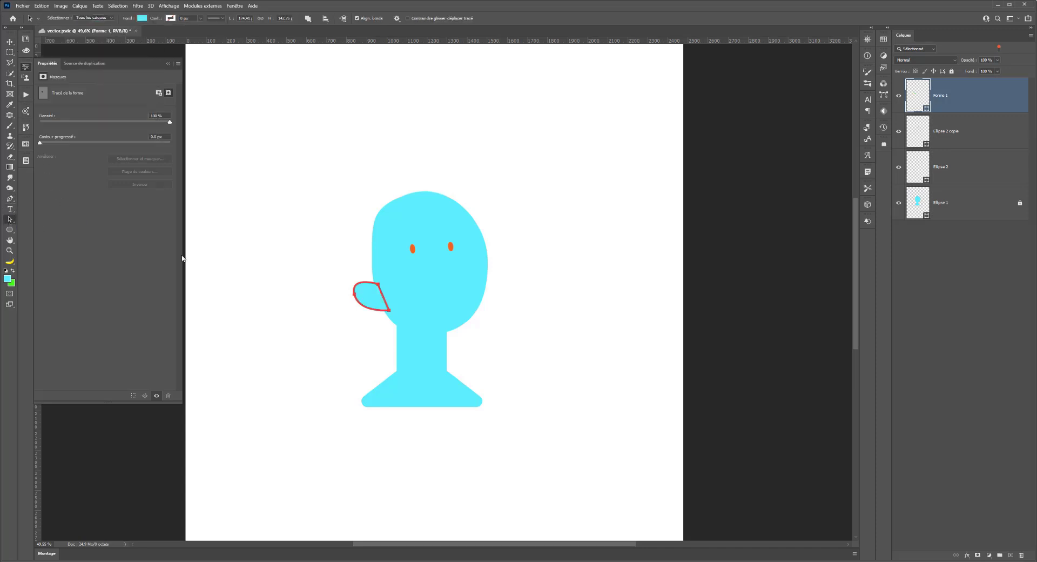
{"action": "left_click", "coordinate": [355, 297]}
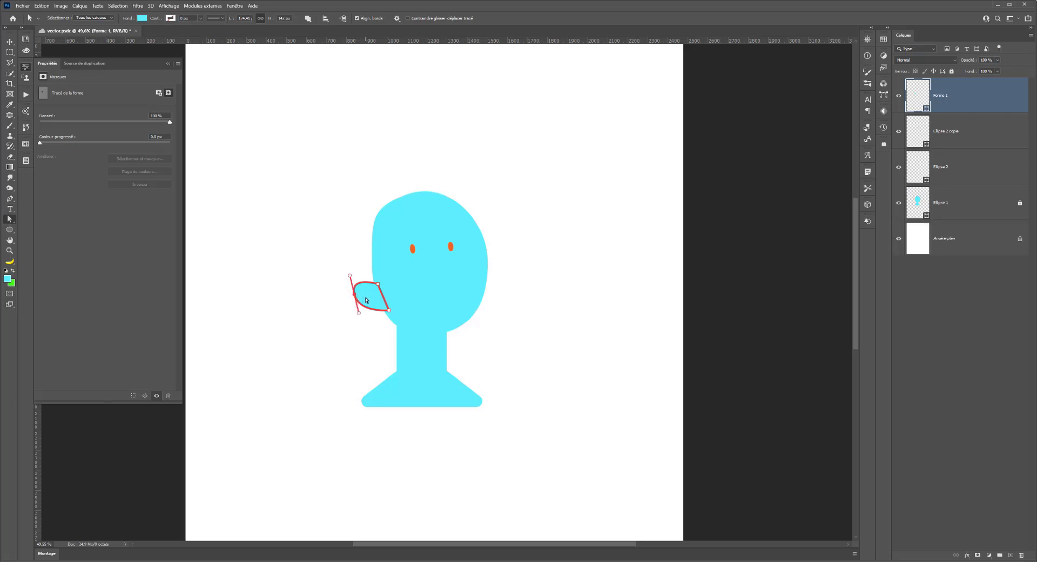
{"action": "mouse_move", "coordinate": [355, 296]}
{"action": "left_mouse_down"}
{"action": "mouse_move", "coordinate": [366, 298]}
{"action": "mouse_move", "coordinate": [348, 271]}
{"action": "mouse_move", "coordinate": [366, 279]}
{"action": "left_mouse_up"}
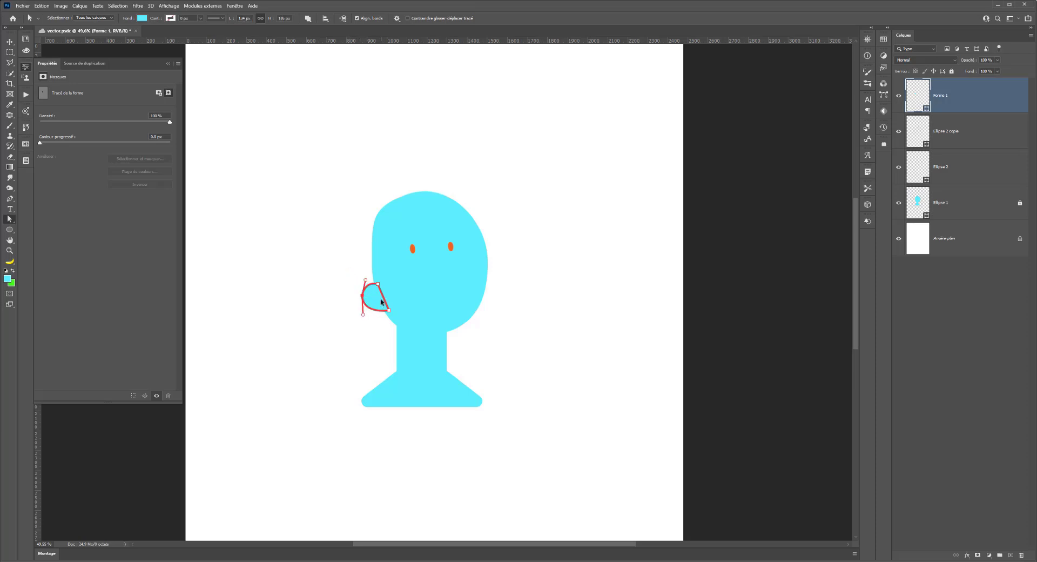
{"action": "left_click", "coordinate": [390, 311]}
{"action": "left_click_drag", "start_coordinate": [389, 312], "coordinate": [385, 309]}
{"action": "left_click", "coordinate": [232, 238]}
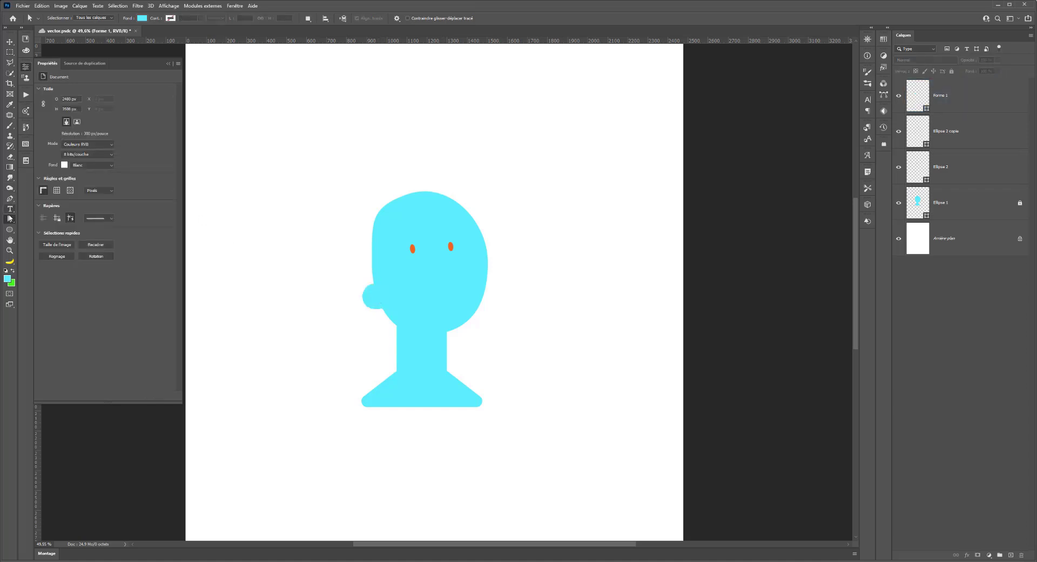
- Raise the ear a few pixels and nudge both eyes down together
{"action": "left_click", "coordinate": [361, 293]}
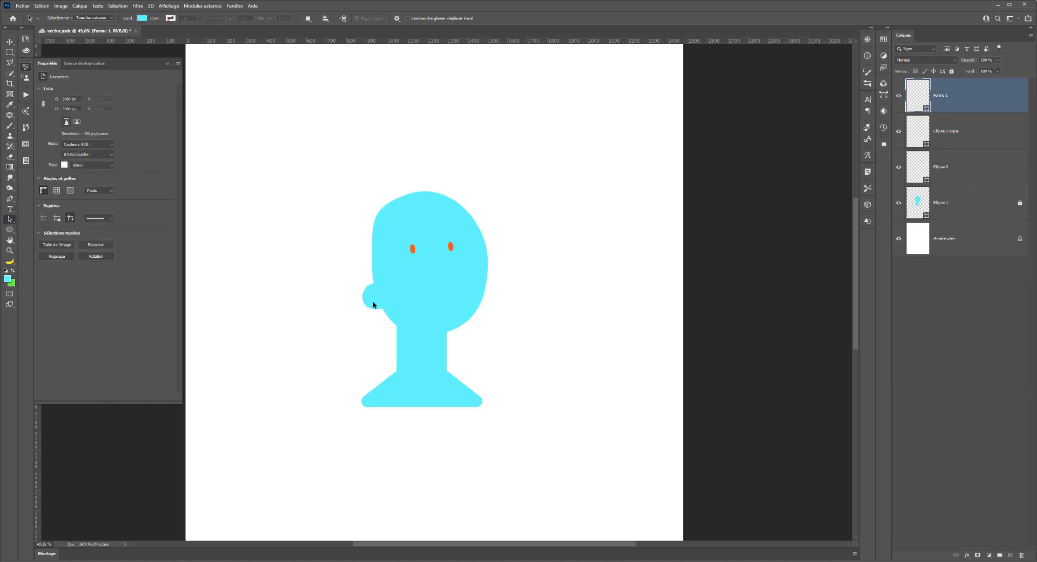
{"action": "left_click_drag", "start_coordinate": [372, 307], "coordinate": [372, 298]}
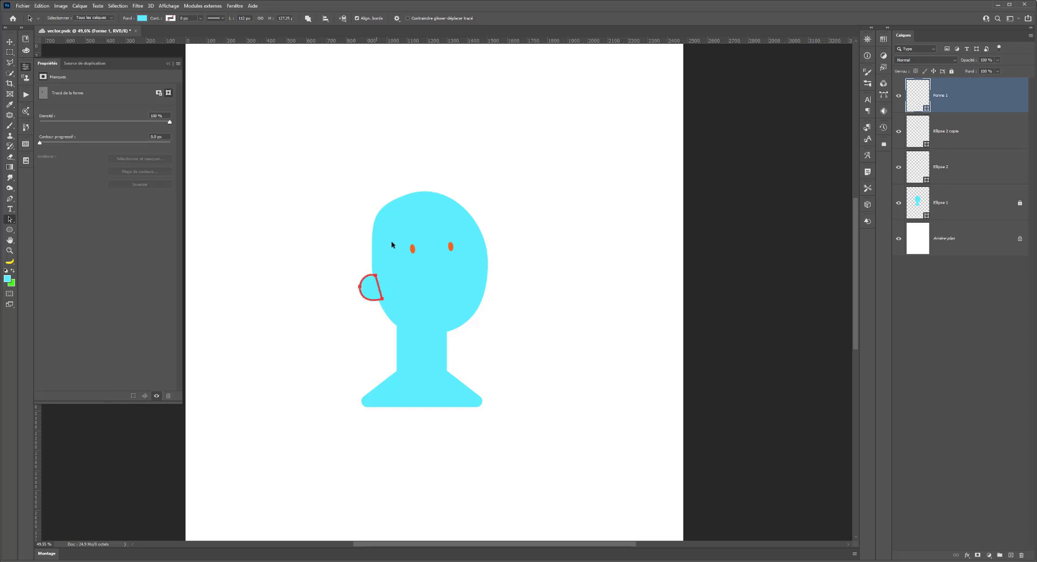
{"action": "left_click_drag", "start_coordinate": [375, 289], "coordinate": [376, 287]}
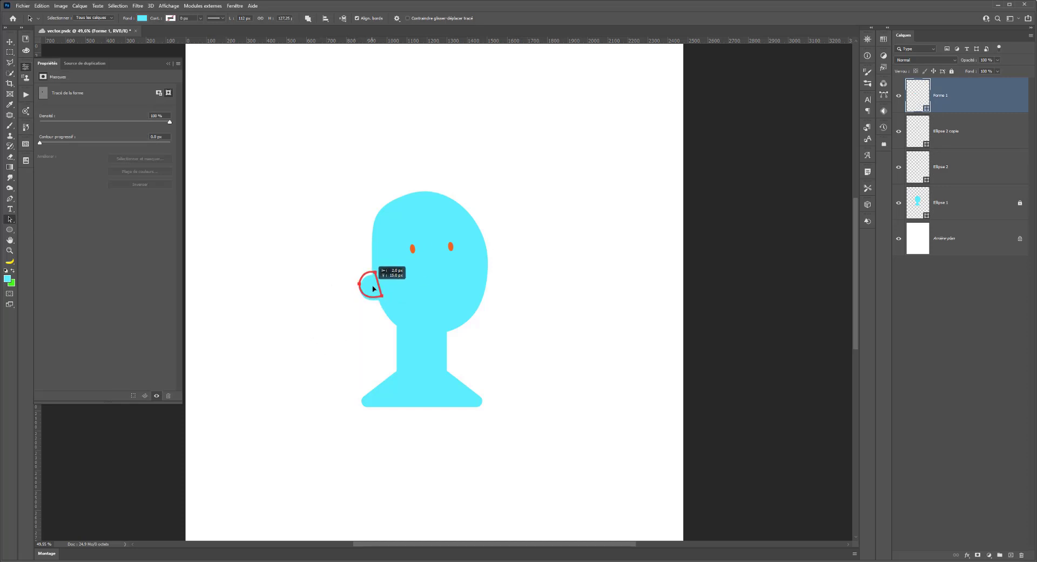
{"action": "left_click", "coordinate": [414, 250]}
{"action": "left_click", "coordinate": [452, 248], "text": "shift"}
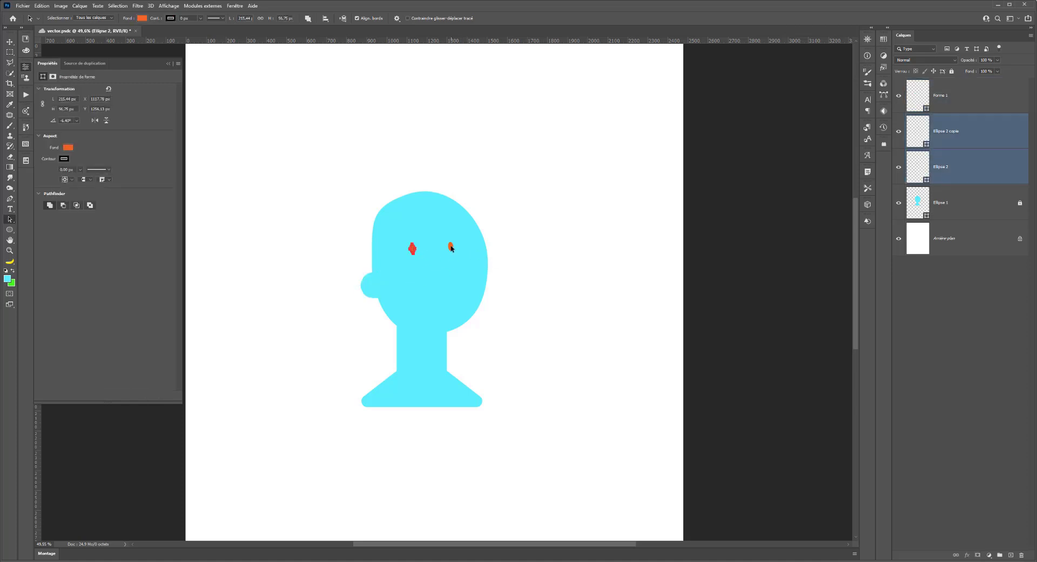
{"action": "key", "text": "shift+Down"}
{"action": "key", "text": "shift+Down"}
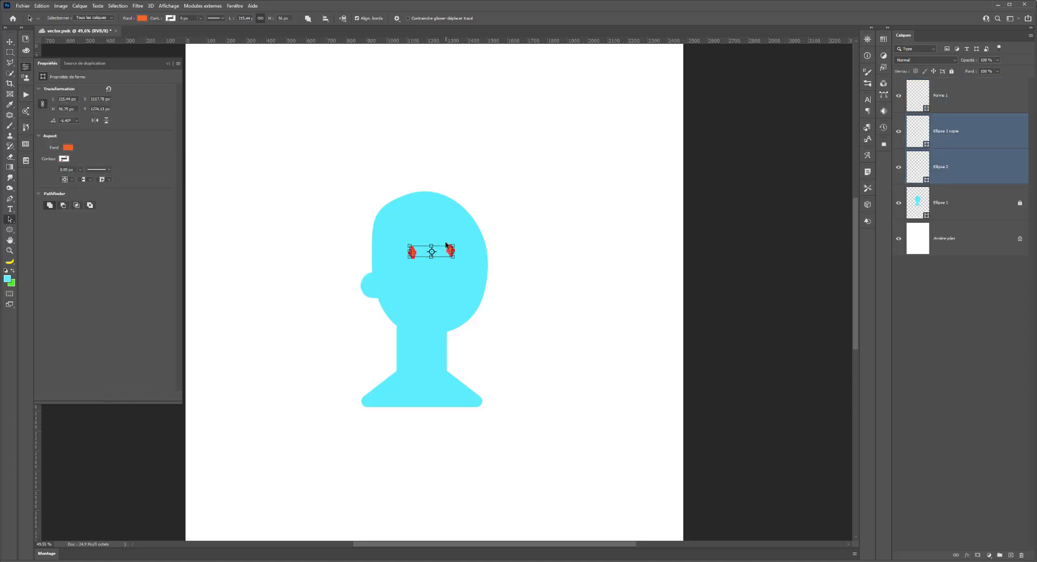
{"action": "key", "text": "shift+Down"}
- Set the Pen to orange Contour and no Fond, which clears the eyes' fill
{"action": "left_click", "coordinate": [13, 53]}
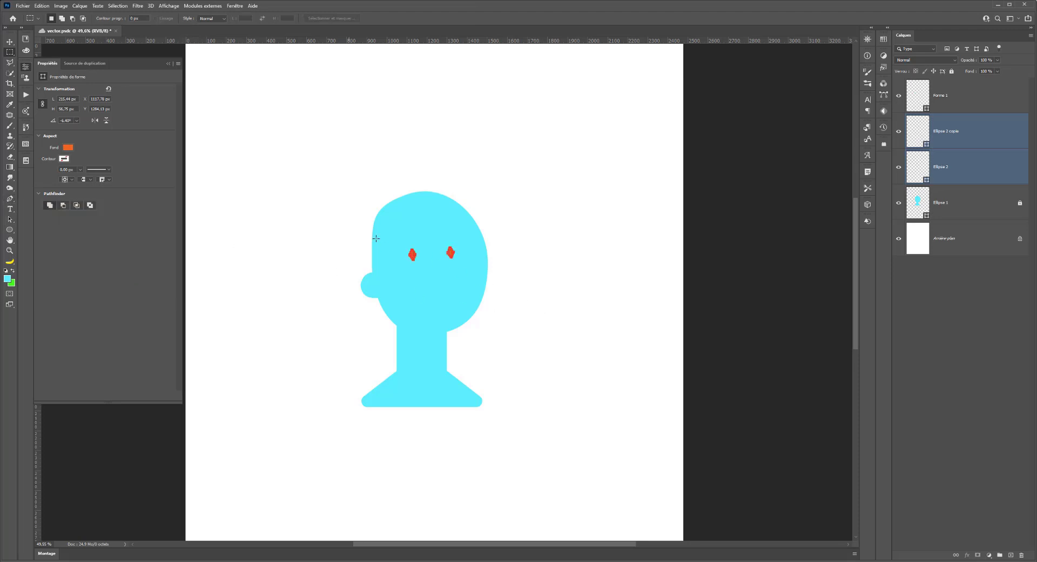
{"action": "left_click", "coordinate": [9, 200]}
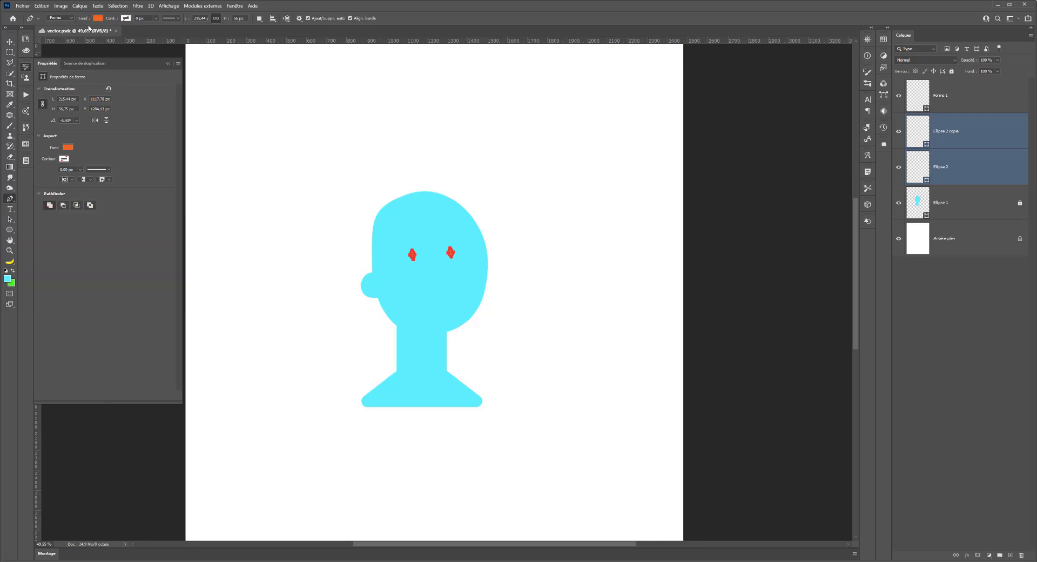
{"action": "left_click", "coordinate": [128, 19]}
{"action": "left_click", "coordinate": [83, 59]}
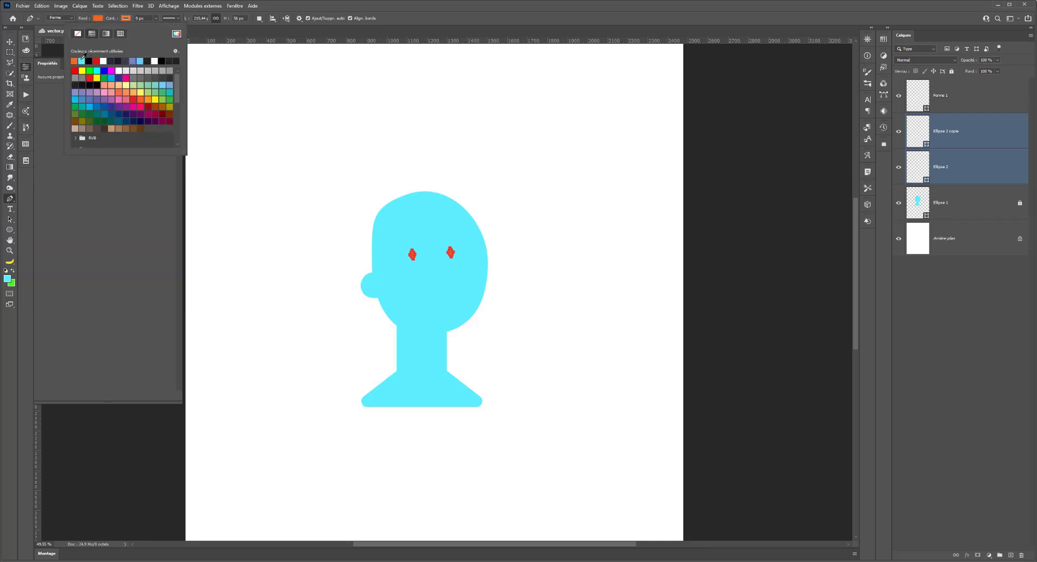
{"action": "left_click", "coordinate": [100, 19]}
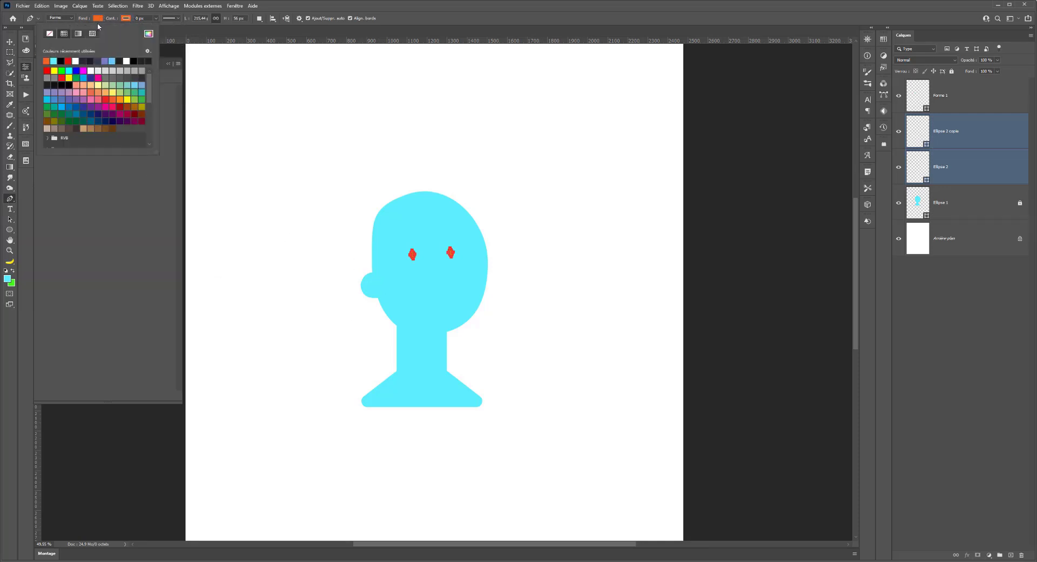
{"action": "left_click", "coordinate": [48, 36]}
{"action": "left_click", "coordinate": [941, 89]}
{"action": "left_click", "coordinate": [941, 89]}
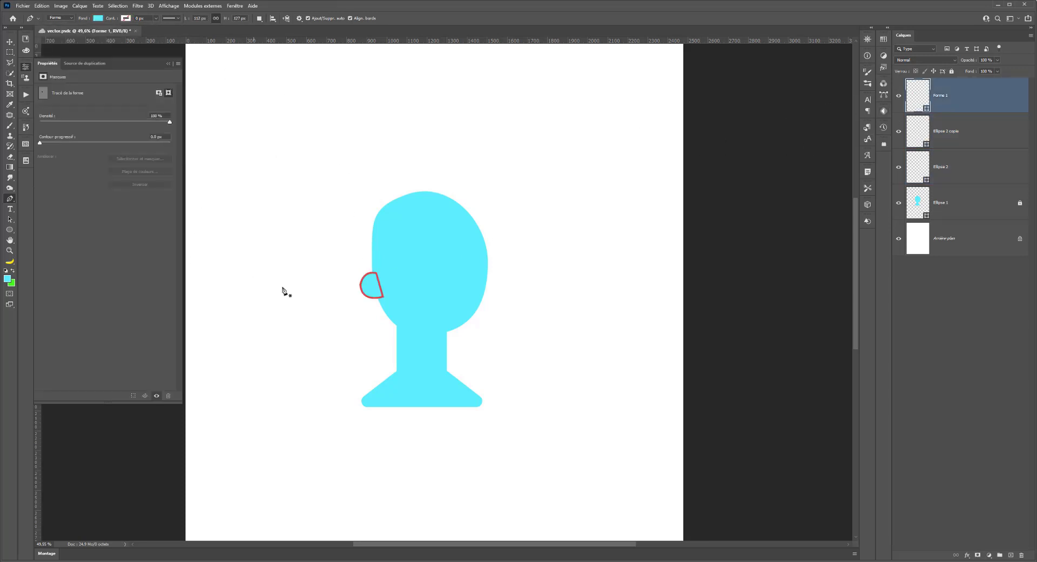
{"action": "scroll", "coordinate": [373, 305], "scroll_direction": "up", "scroll_amount": 2}
{"action": "scroll", "coordinate": [371, 295], "scroll_direction": "up", "scroll_amount": 2}
{"action": "scroll", "coordinate": [358, 265], "scroll_direction": "up", "scroll_amount": 1}
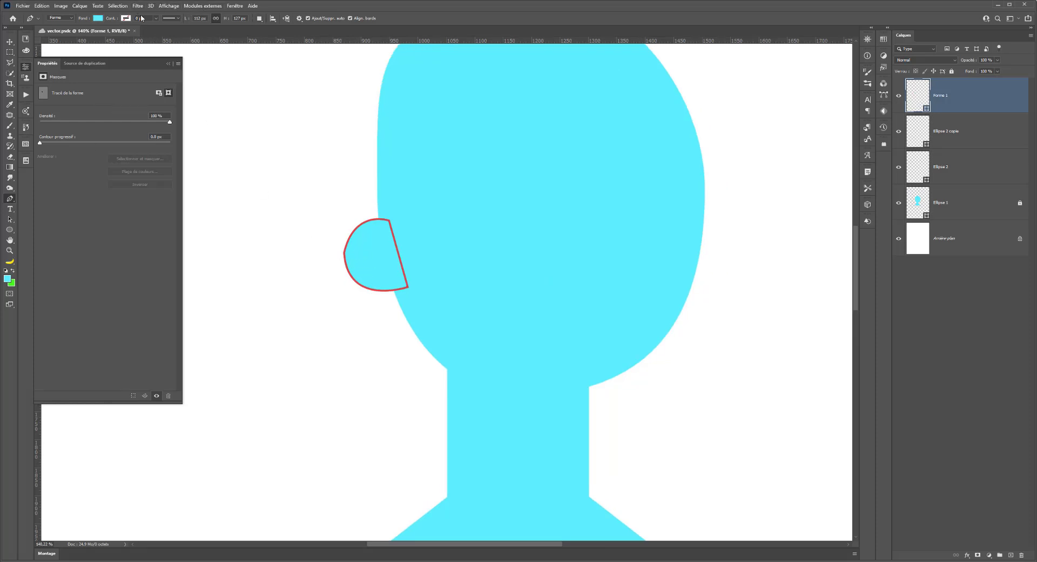
{"action": "left_click_drag", "start_coordinate": [238, 267], "coordinate": [242, 253]}
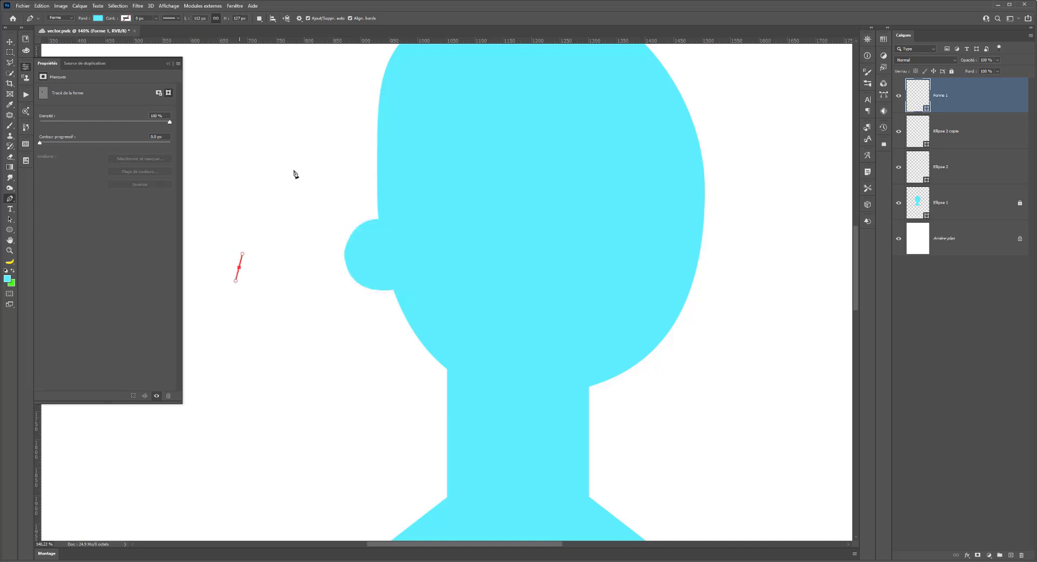
{"action": "left_click_drag", "start_coordinate": [297, 169], "coordinate": [377, 170]}
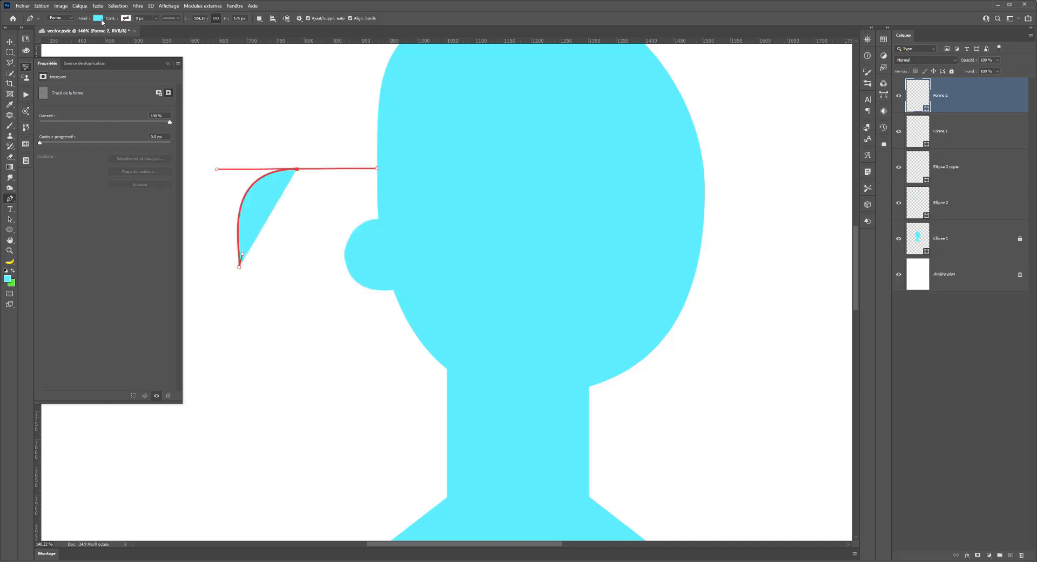
{"action": "left_click", "coordinate": [98, 18]}
{"action": "left_click", "coordinate": [49, 35]}
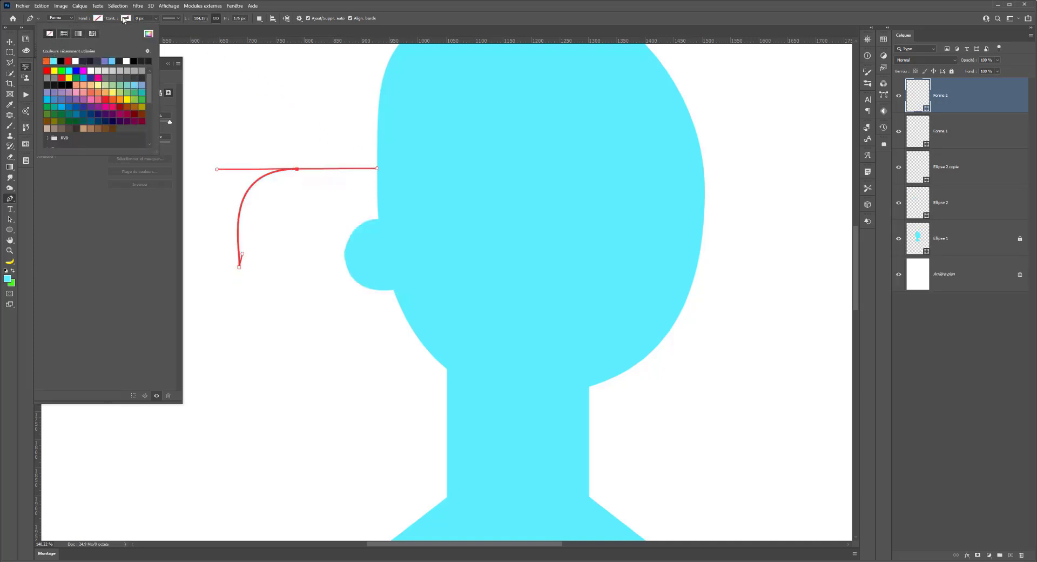
{"action": "left_click", "coordinate": [74, 60]}
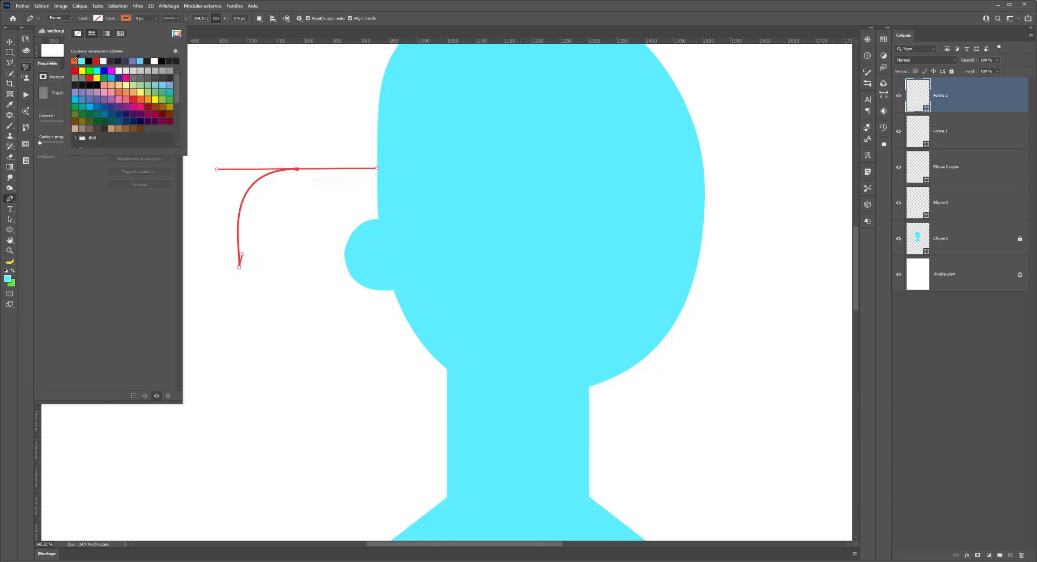
{"action": "key", "text": "Return"}
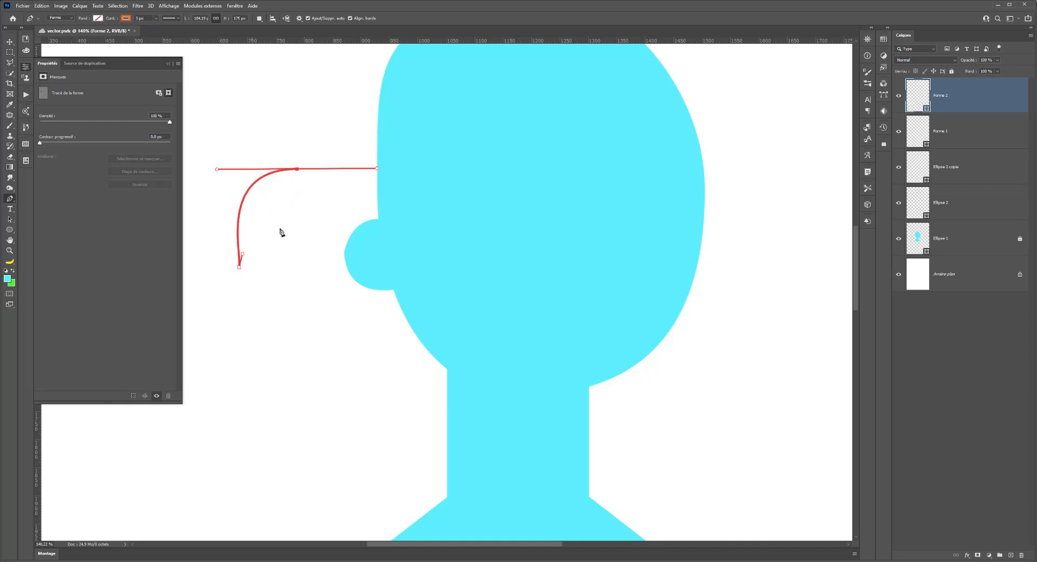
{"action": "left_click_drag", "start_coordinate": [294, 264], "coordinate": [287, 297]}
{"action": "key", "text": "Escape"}
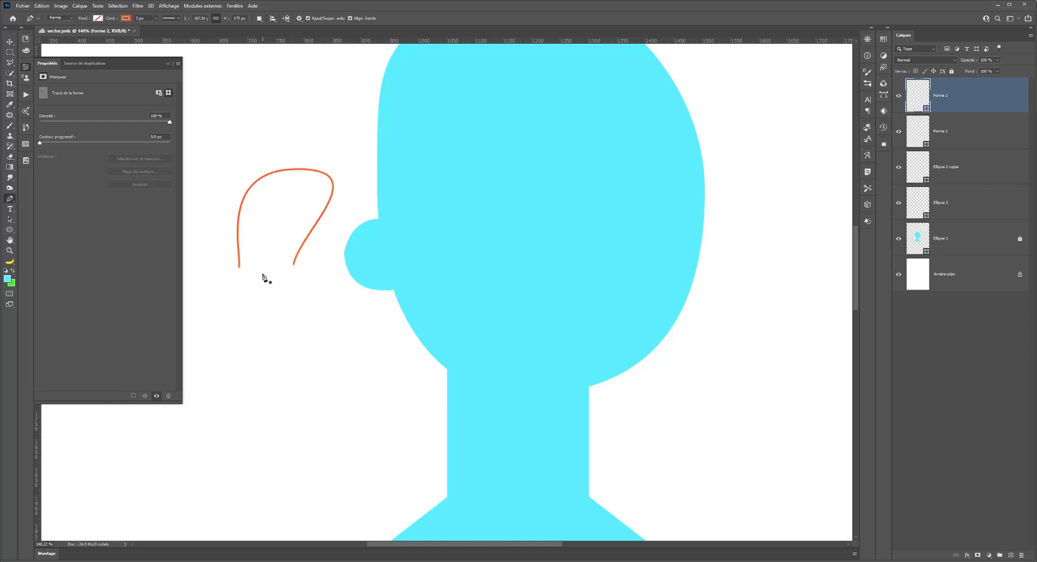
{"action": "key", "text": "ctrl+z"}
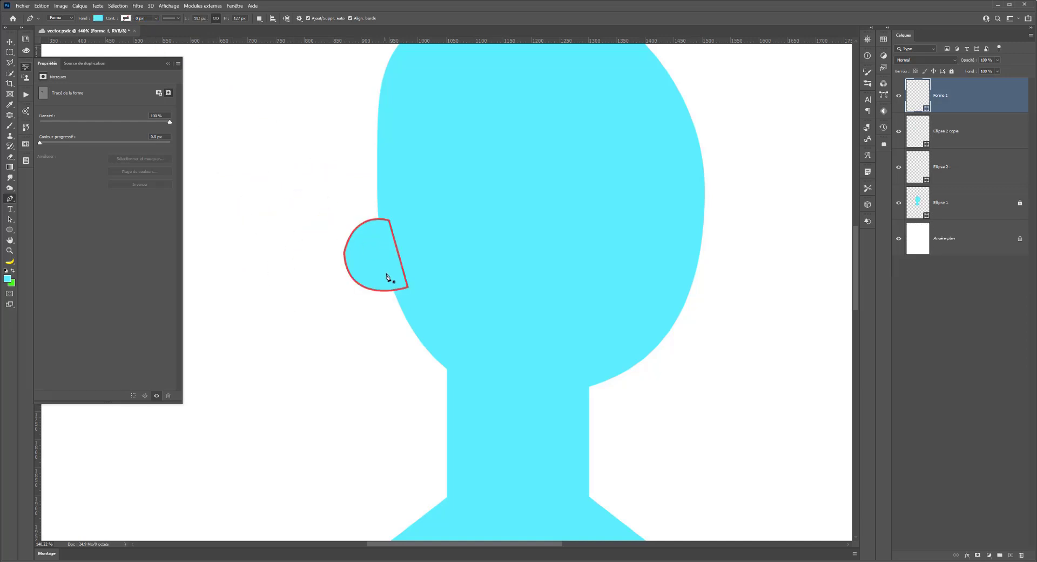
- Draw an arched line across the inside of the ear
{"action": "left_click", "coordinate": [354, 249]}
{"action": "left_click_drag", "start_coordinate": [390, 252], "coordinate": [405, 279]}
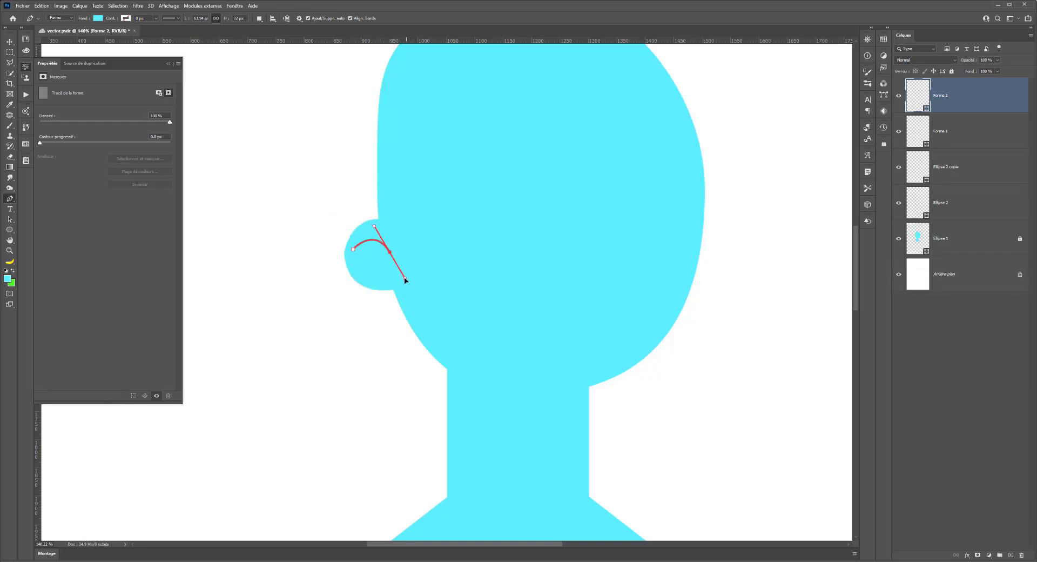
{"action": "key", "text": "Escape"}
{"action": "left_click", "coordinate": [354, 254]}
{"action": "mouse_move", "coordinate": [389, 251]}
{"action": "left_mouse_down"}
{"action": "mouse_move", "coordinate": [412, 281]}
{"action": "mouse_move", "coordinate": [402, 286]}
{"action": "mouse_move", "coordinate": [394, 250]}
{"action": "left_mouse_up"}
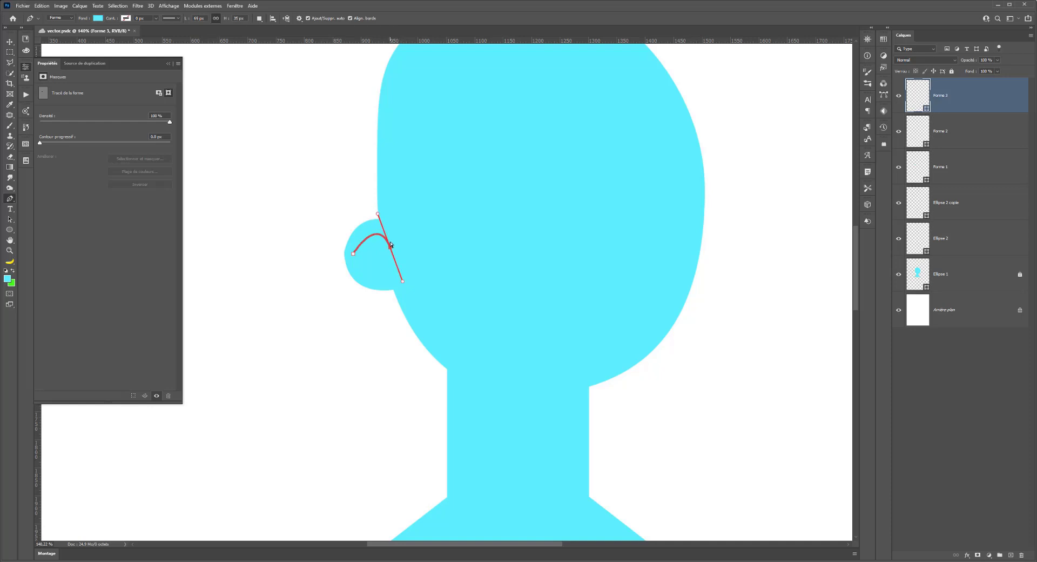
{"action": "key", "text": "Return"}
- Give the ear arc no fill and a 3 px orange stroke
{"action": "left_click", "coordinate": [97, 19]}
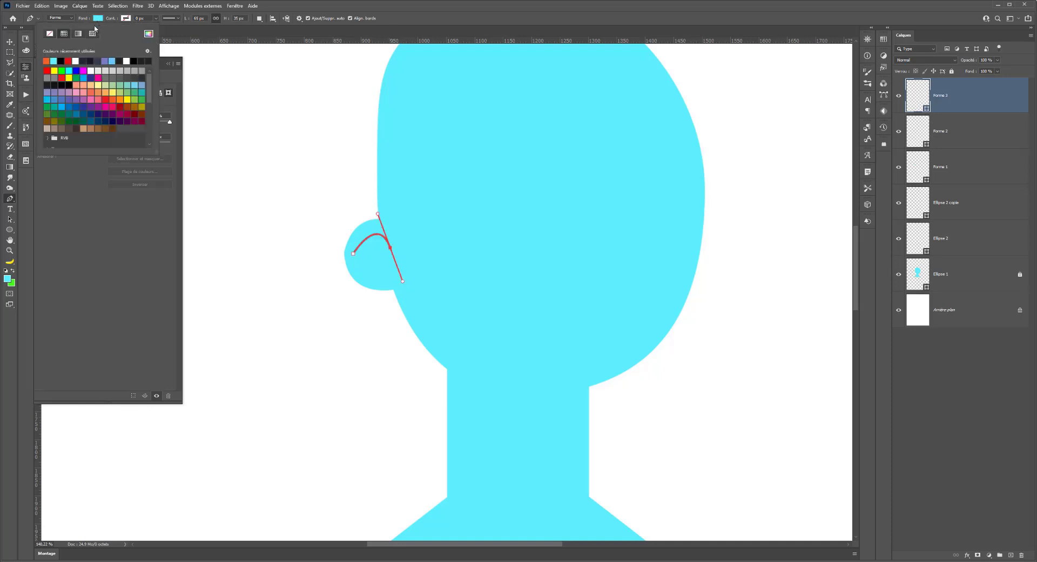
{"action": "left_click", "coordinate": [48, 34]}
{"action": "left_click", "coordinate": [124, 19]}
{"action": "left_click", "coordinate": [125, 18]}
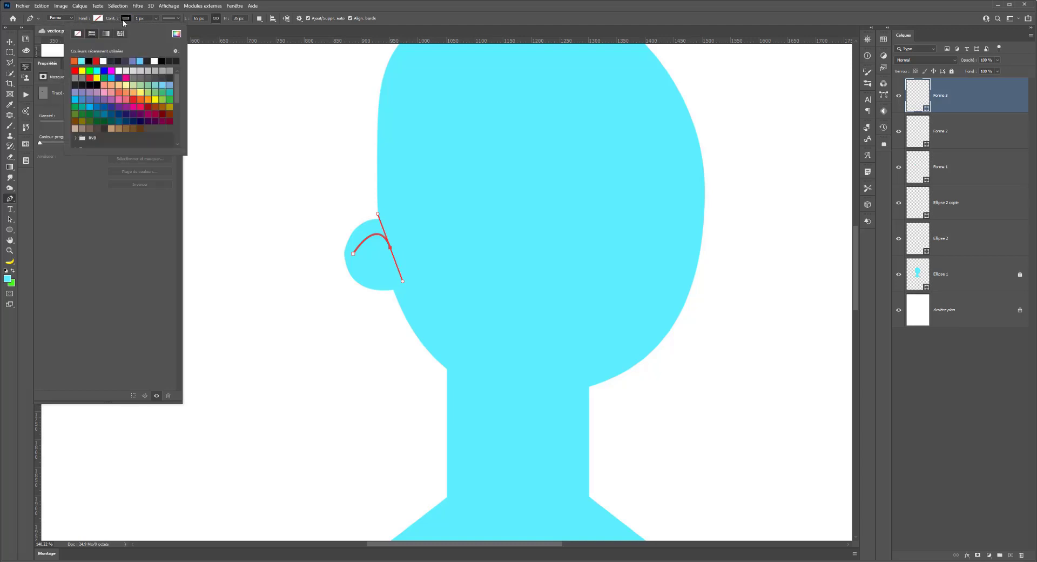
{"action": "left_click", "coordinate": [146, 17]}
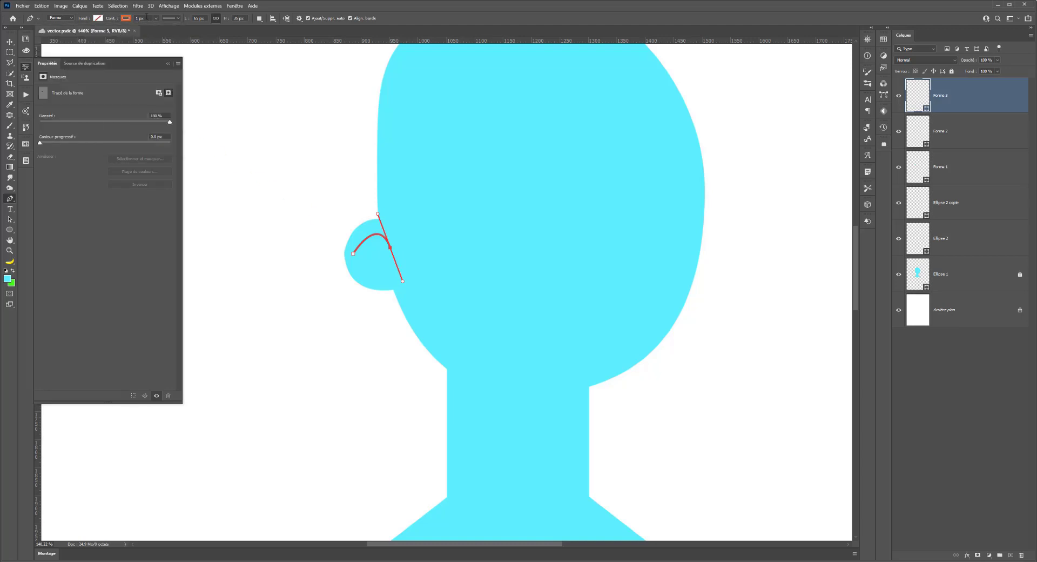
{"action": "type", "text": "3"}
{"action": "key", "text": "Return"}
{"action": "key", "text": "Return"}
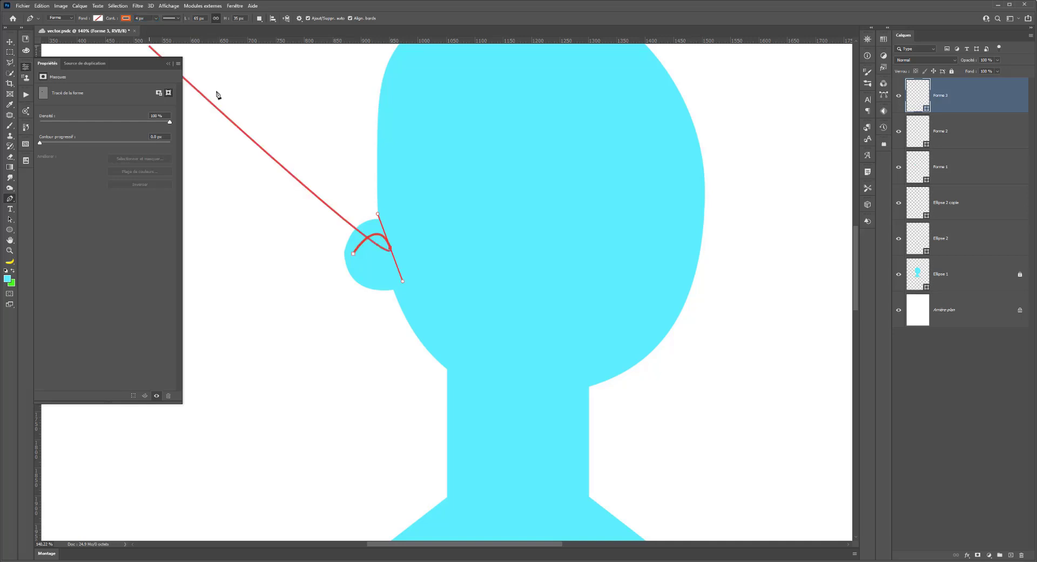
{"action": "key", "text": "Escape"}
{"action": "key", "text": "ctrl+z"}
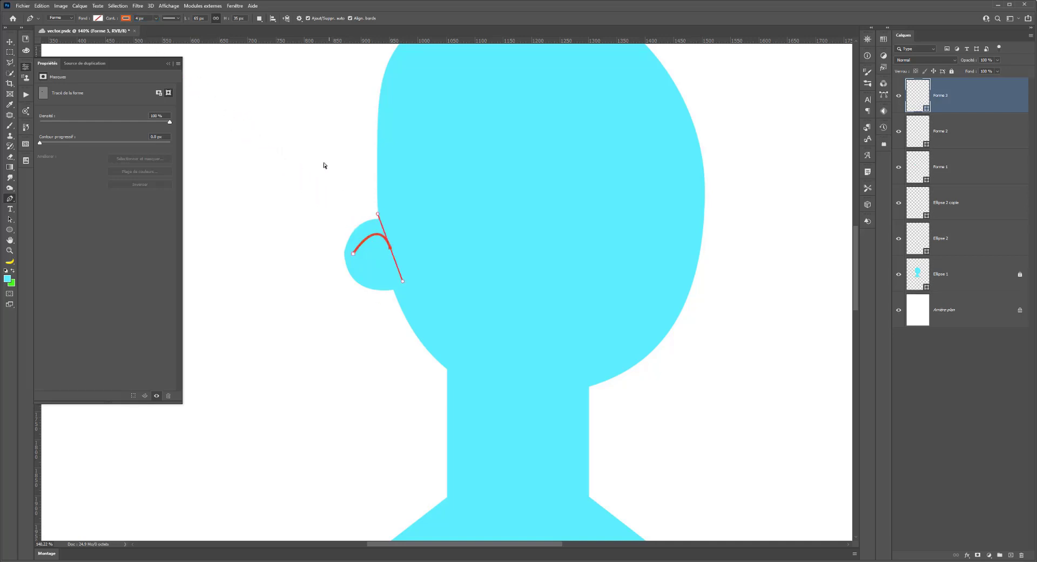
{"action": "key", "text": "Return"}
{"action": "key", "text": "Escape"}
- Reshape the ear arc, shifting its middle left and shortening its lower curve
{"action": "left_click_drag", "start_coordinate": [391, 247], "coordinate": [402, 281]}
{"action": "left_click_drag", "start_coordinate": [389, 248], "coordinate": [386, 248]}
{"action": "left_click_drag", "start_coordinate": [399, 282], "coordinate": [393, 265]}
{"action": "key", "text": "Escape"}
- Draw a second small arc curving downward inside the ear
{"action": "left_click", "coordinate": [388, 252]}
{"action": "left_click_drag", "start_coordinate": [379, 252], "coordinate": [373, 269]}
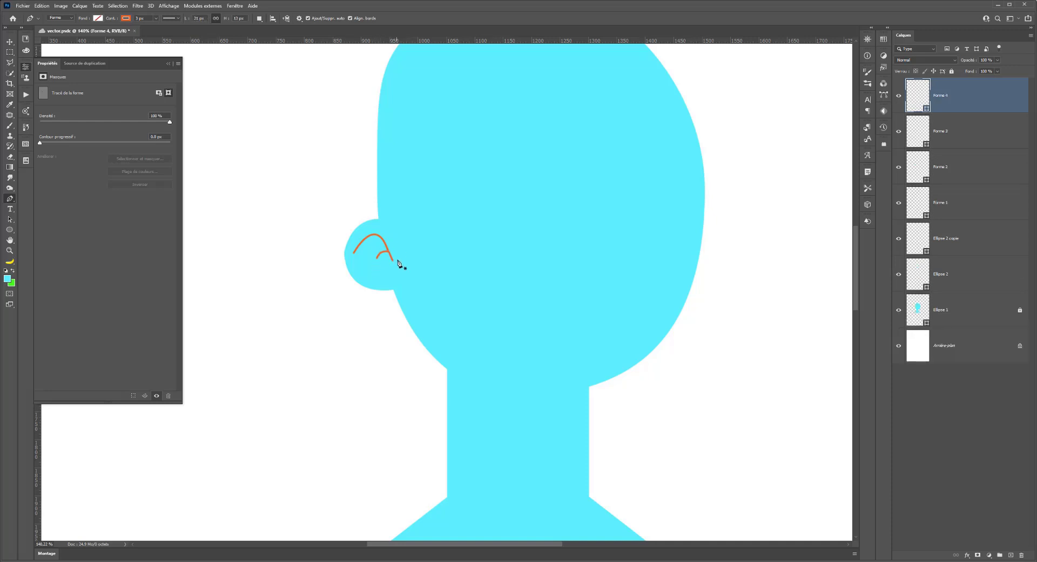
{"action": "key", "text": "Escape"}
{"action": "scroll", "coordinate": [404, 278], "scroll_direction": "down", "scroll_amount": 2}
- Select the Ellipse 2 and Ellipse 2 copie layers and fill both eyes orange
{"action": "scroll", "coordinate": [402, 282], "scroll_direction": "down", "scroll_amount": 1}
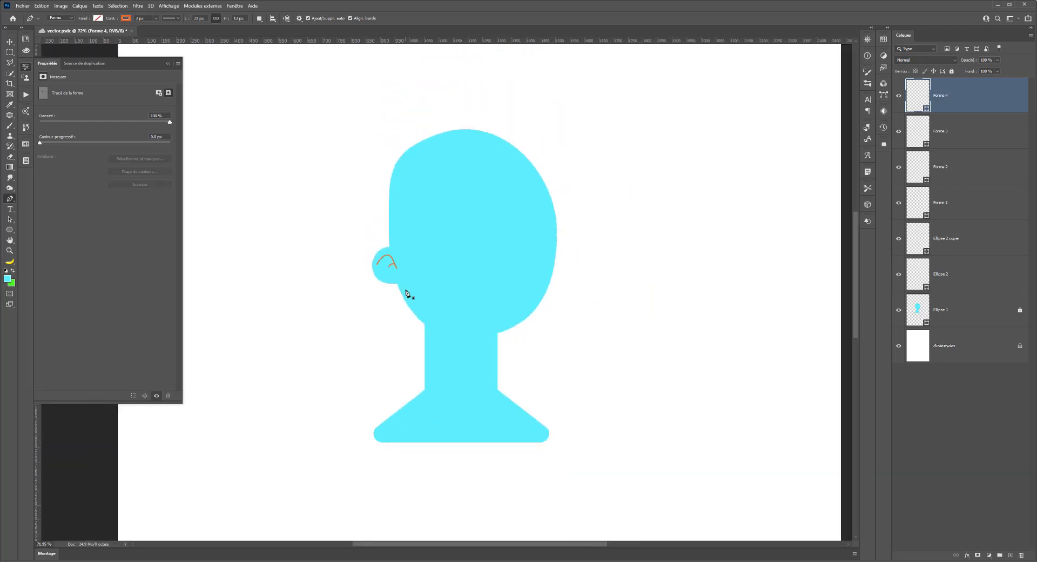
{"action": "scroll", "coordinate": [402, 284], "scroll_direction": "down", "scroll_amount": 1}
{"action": "left_click", "coordinate": [938, 164]}
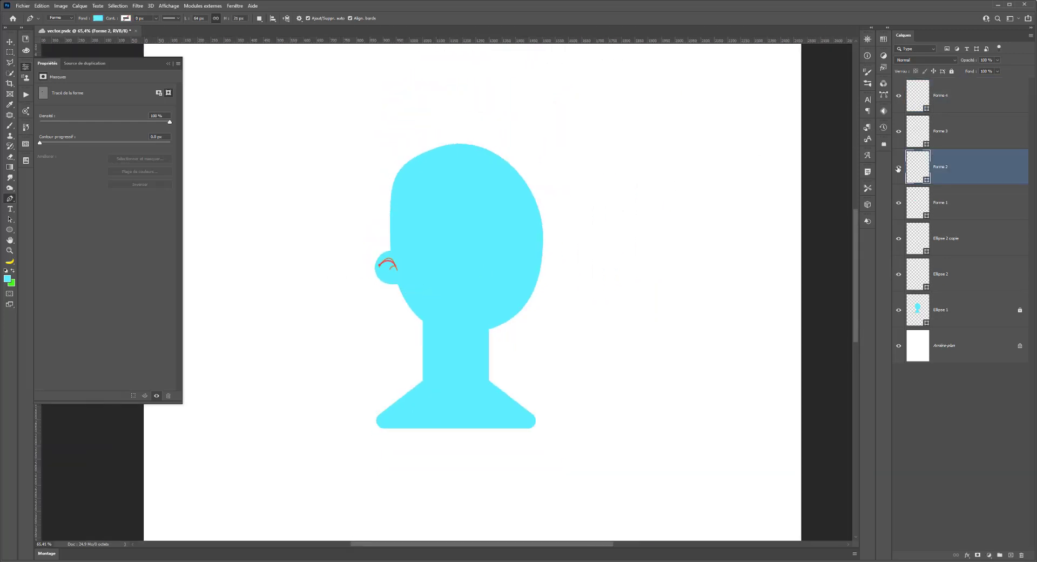
{"action": "left_click", "coordinate": [899, 167]}
{"action": "left_click", "coordinate": [898, 168]}
{"action": "left_click", "coordinate": [918, 216]}
{"action": "left_click", "coordinate": [919, 237]}
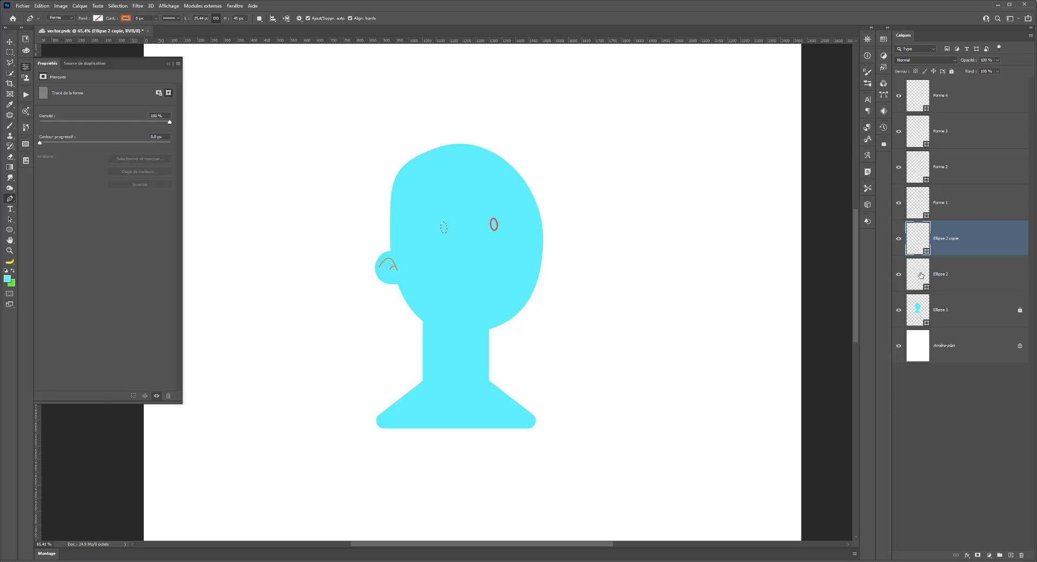
{"action": "left_click", "coordinate": [943, 274], "text": "shift"}
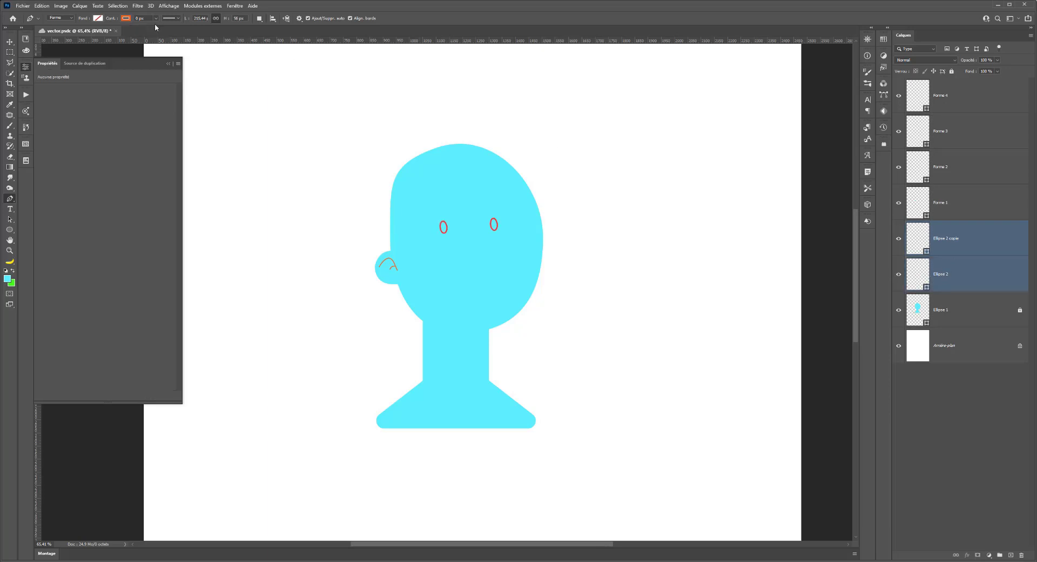
{"action": "left_click", "coordinate": [127, 19]}
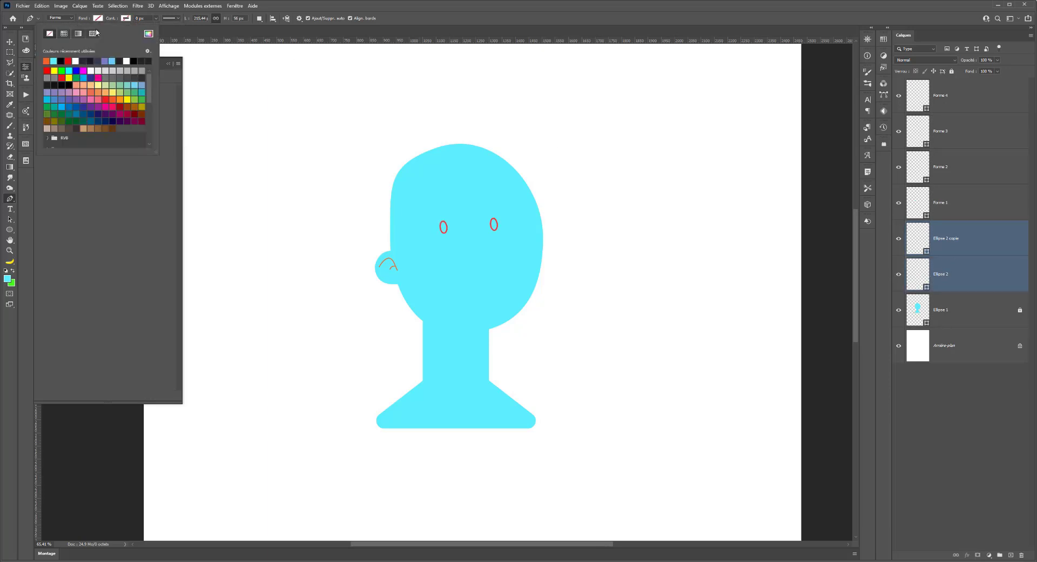
{"action": "left_click", "coordinate": [46, 61]}
{"action": "left_click", "coordinate": [10, 51]}
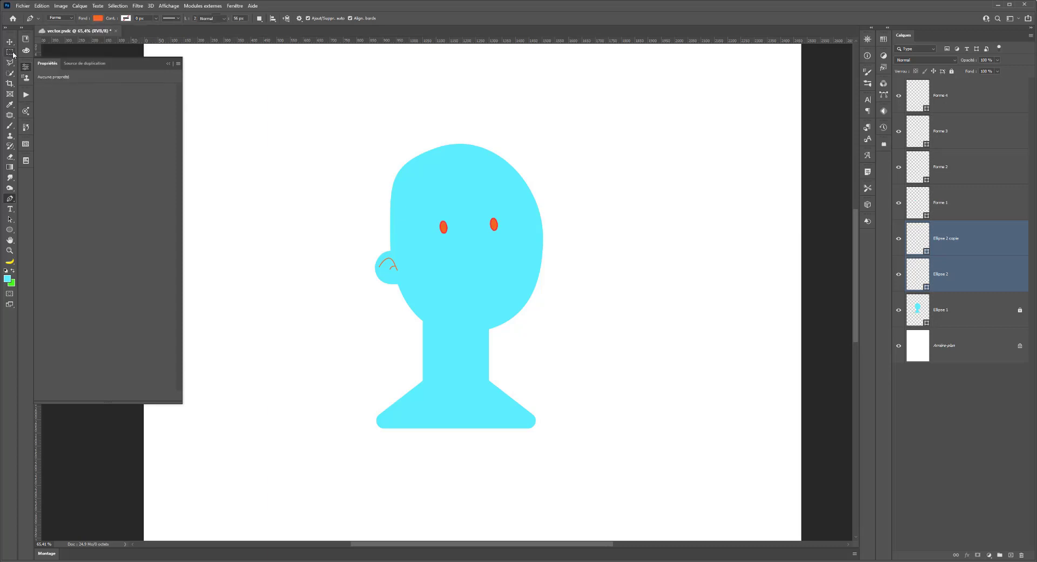
- Draw a tall, narrow nose oval and place it between the eyes
{"action": "key", "text": "u"}
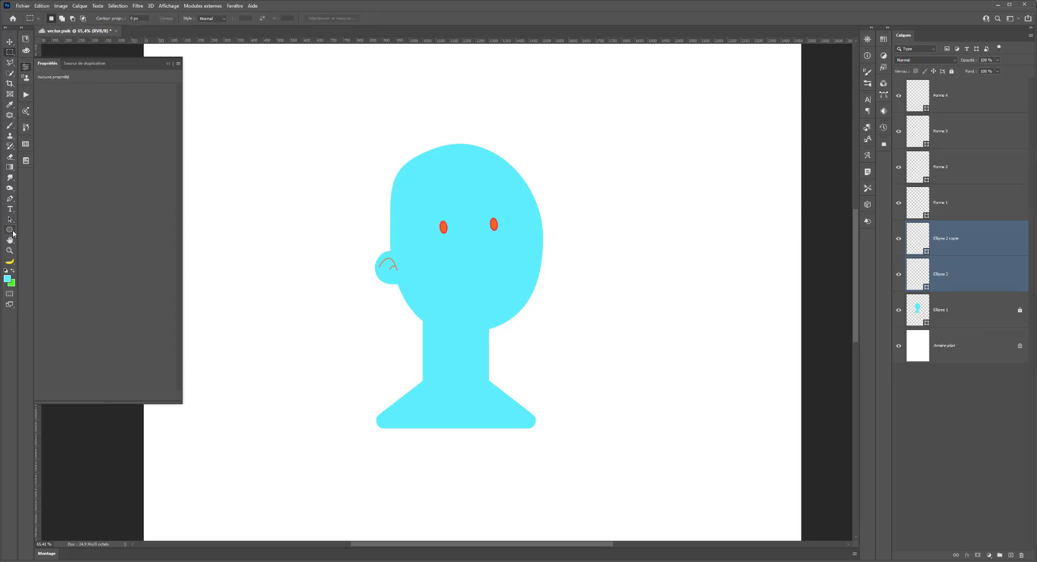
{"action": "left_click_drag", "start_coordinate": [467, 247], "coordinate": [485, 270]}
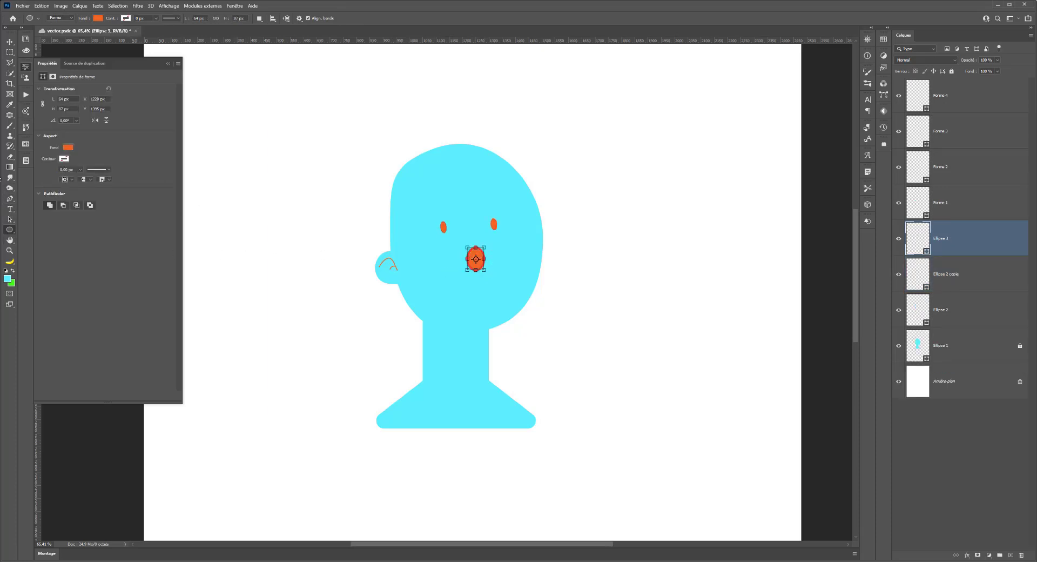
{"action": "left_click", "coordinate": [8, 44]}
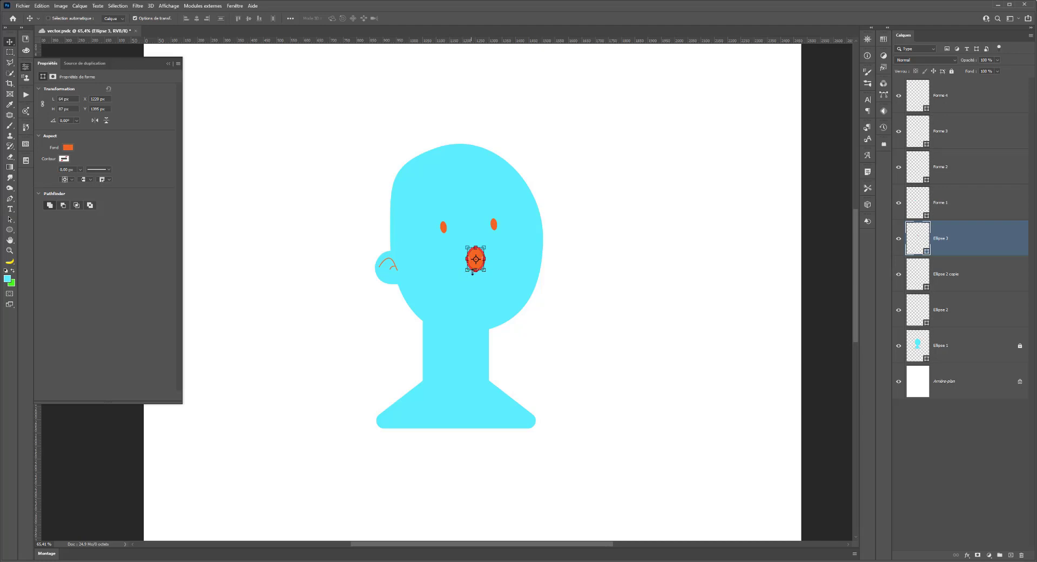
{"action": "mouse_move", "coordinate": [475, 270]}
{"action": "left_mouse_down"}
{"action": "mouse_move", "coordinate": [477, 287]}
{"action": "mouse_move", "coordinate": [479, 262]}
{"action": "left_mouse_up"}
{"action": "left_click_drag", "start_coordinate": [478, 264], "coordinate": [478, 253]}
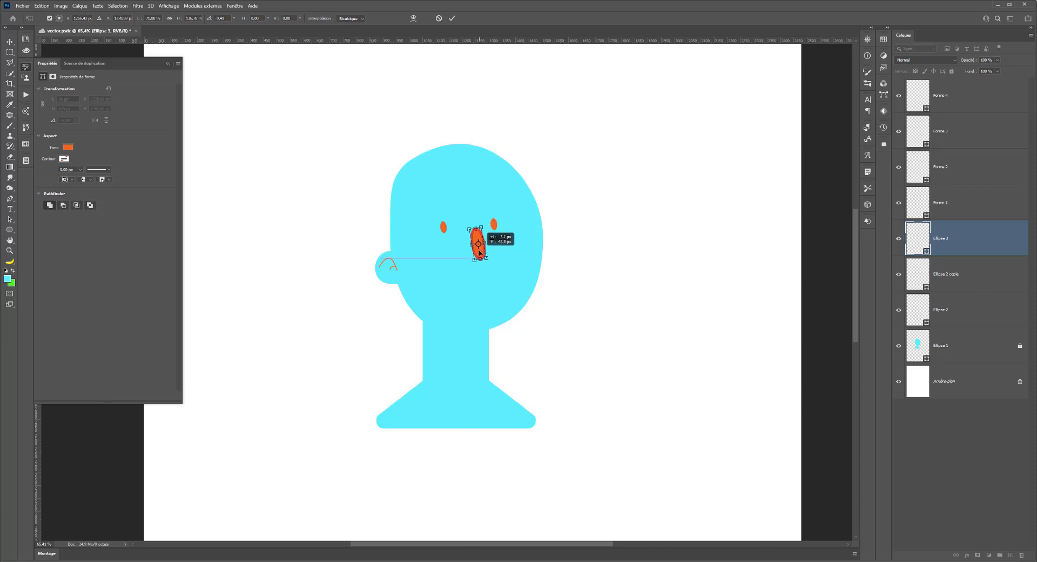
- Reshape the nose oval's points into a pointed teardrop
{"action": "left_click", "coordinate": [10, 219]}
{"action": "left_click", "coordinate": [7, 220]}
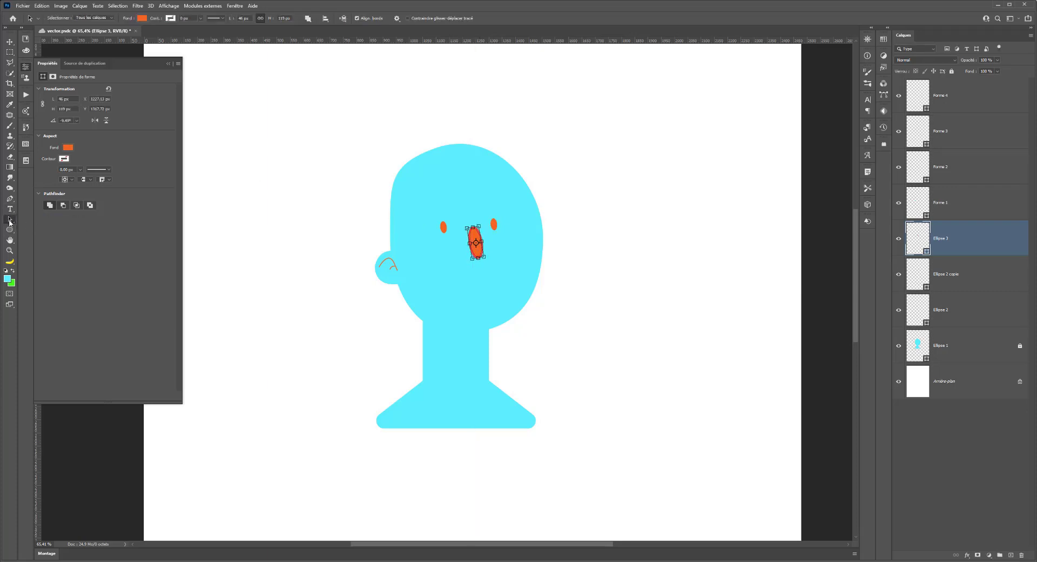
{"action": "scroll", "coordinate": [475, 251], "scroll_direction": "up", "scroll_amount": 5}
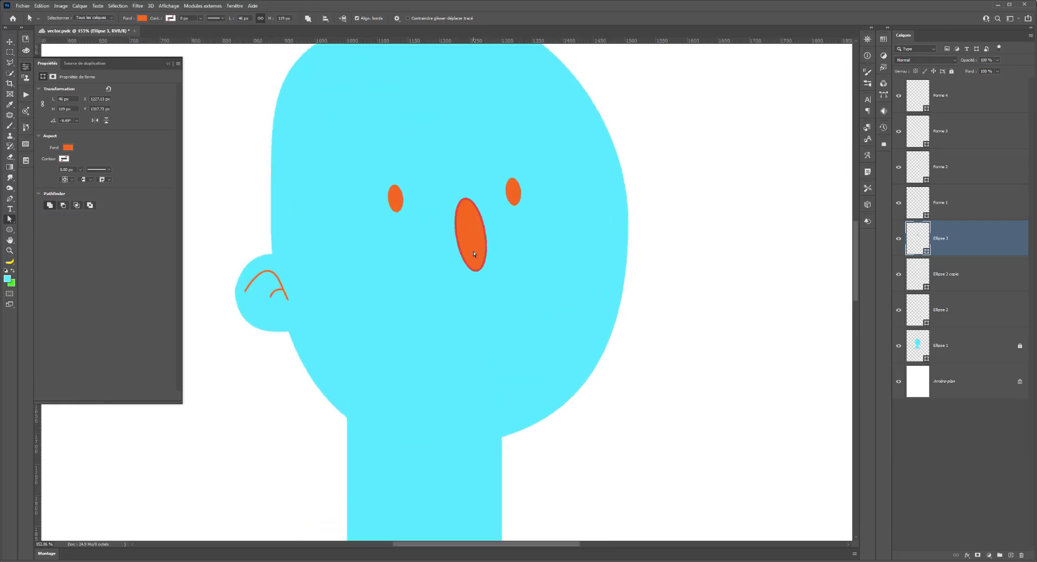
{"action": "left_click", "coordinate": [478, 272]}
{"action": "left_click_drag", "start_coordinate": [490, 254], "coordinate": [499, 264]}
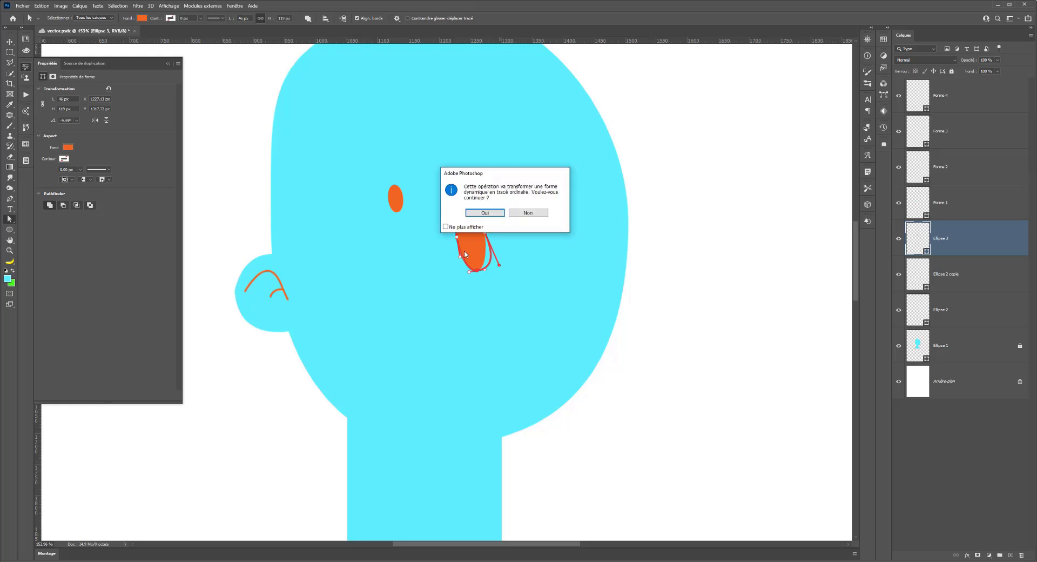
{"action": "key", "text": "Return"}
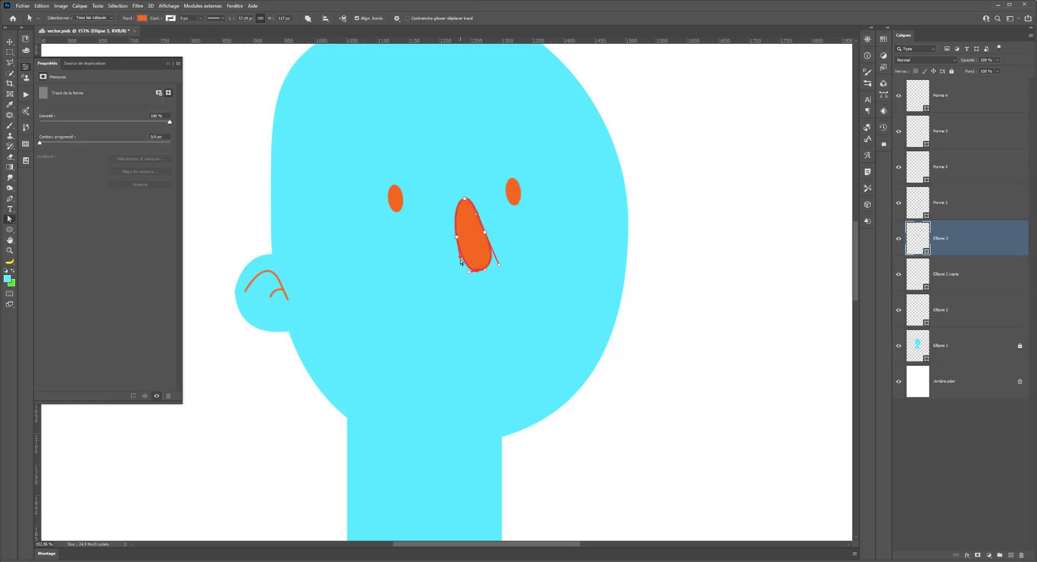
{"action": "left_click_drag", "start_coordinate": [461, 260], "coordinate": [458, 271]}
{"action": "left_click_drag", "start_coordinate": [485, 234], "coordinate": [483, 234]}
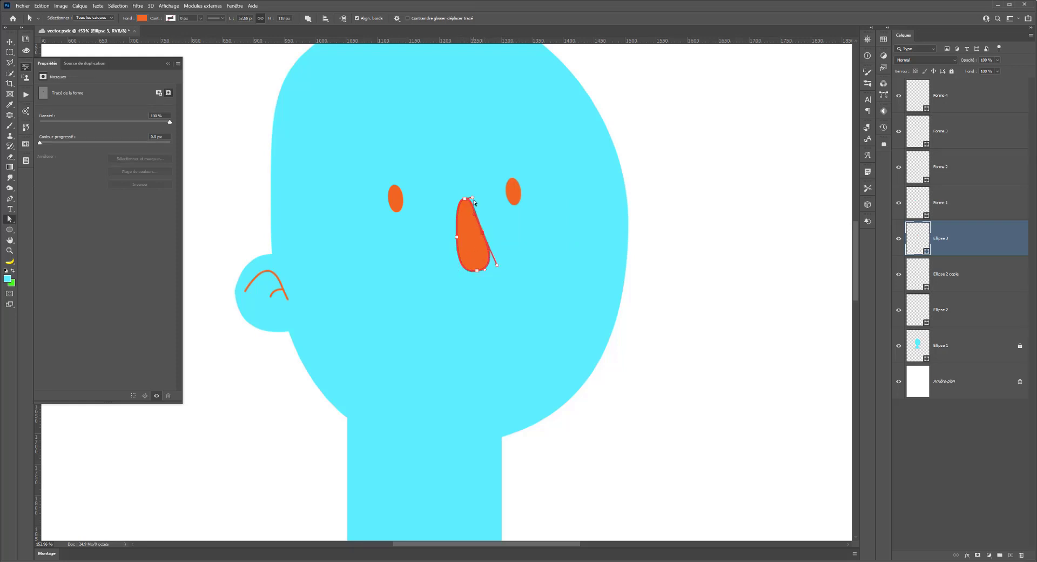
{"action": "left_click_drag", "start_coordinate": [471, 199], "coordinate": [470, 200]}
- Zoom out to view the whole bust and make Forme 4 the active layer
{"action": "scroll", "coordinate": [455, 236], "scroll_direction": "down", "scroll_amount": 2}
{"action": "scroll", "coordinate": [366, 264], "scroll_direction": "down", "scroll_amount": 2}
{"action": "scroll", "coordinate": [315, 271], "scroll_direction": "down", "scroll_amount": 2}
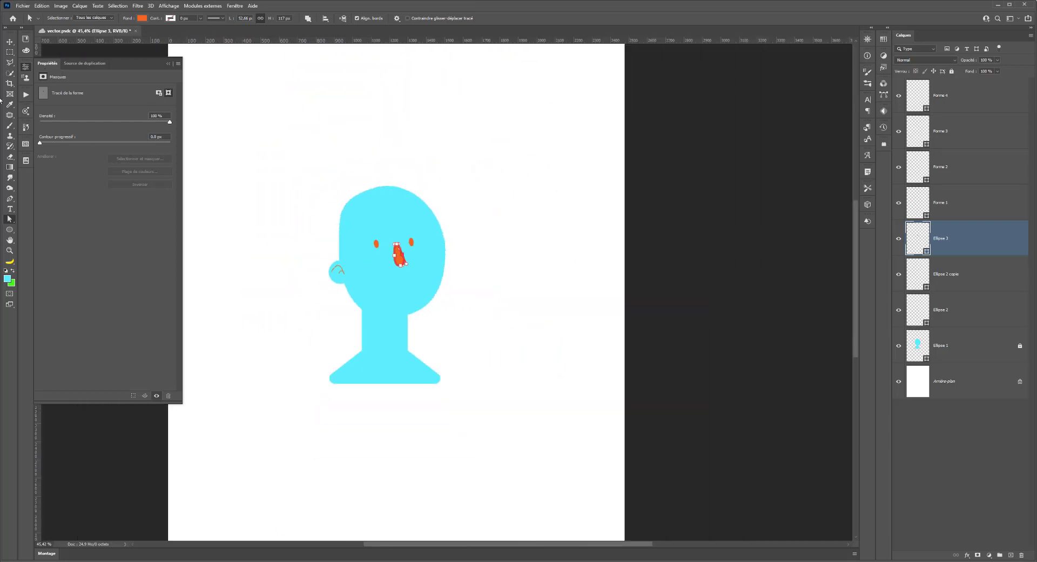
{"action": "left_click", "coordinate": [11, 53]}
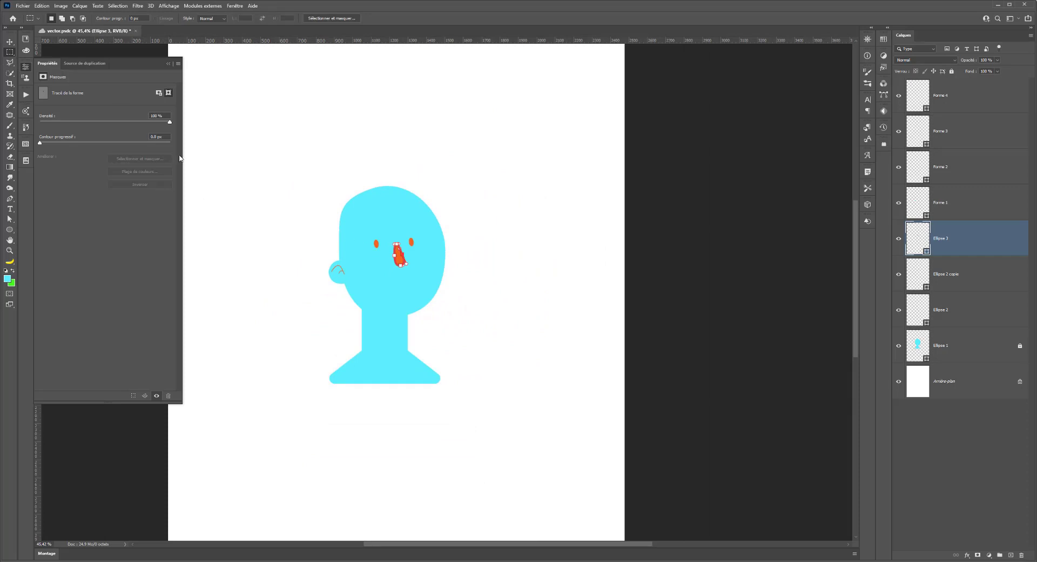
{"action": "left_click", "coordinate": [927, 98]}
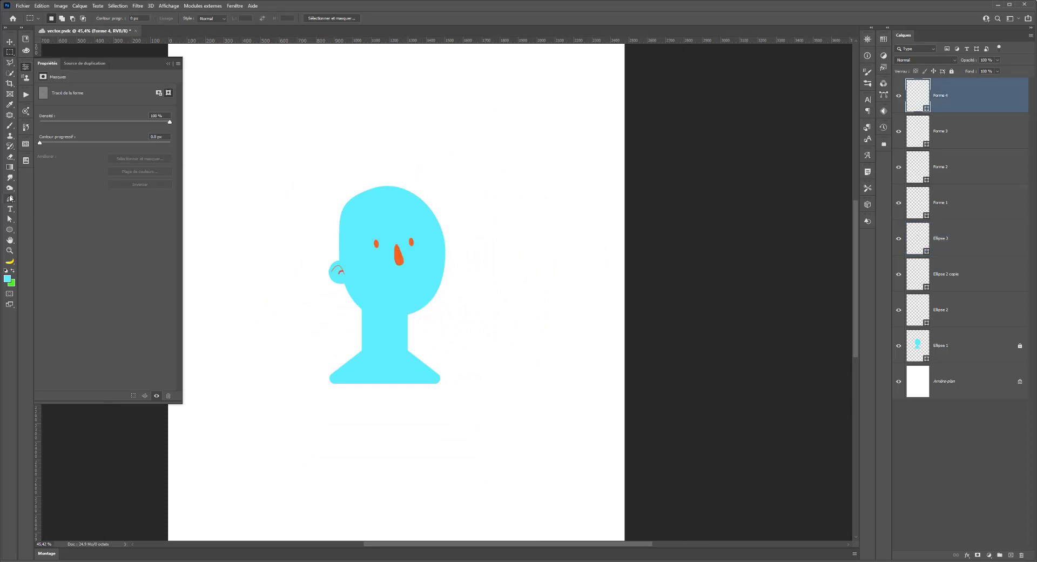
- Draw a curved orange line along the jaw with the Pen tool
{"action": "left_click", "coordinate": [10, 198]}
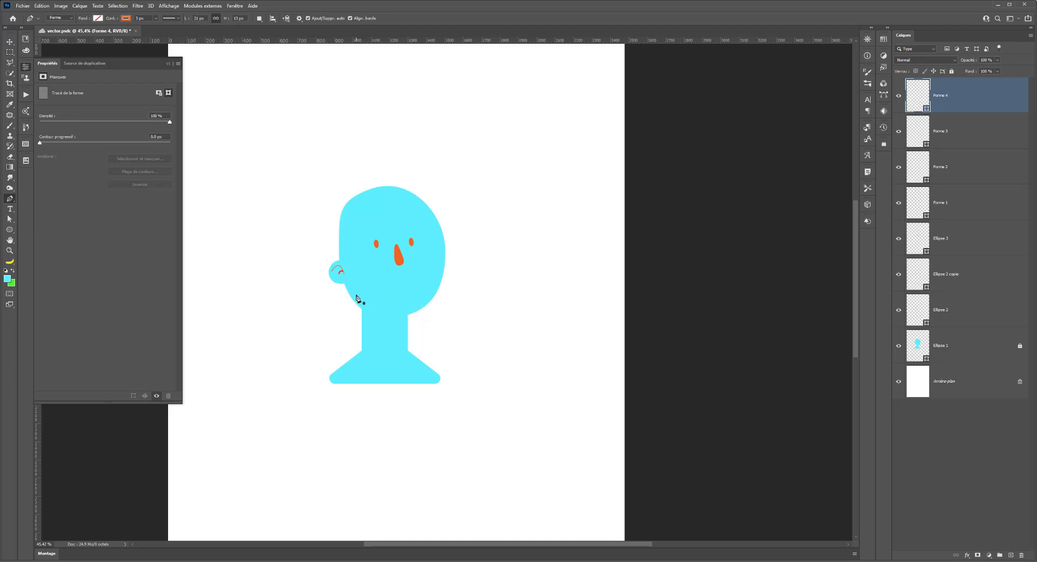
{"action": "left_click", "coordinate": [355, 296]}
{"action": "left_click", "coordinate": [412, 313]}
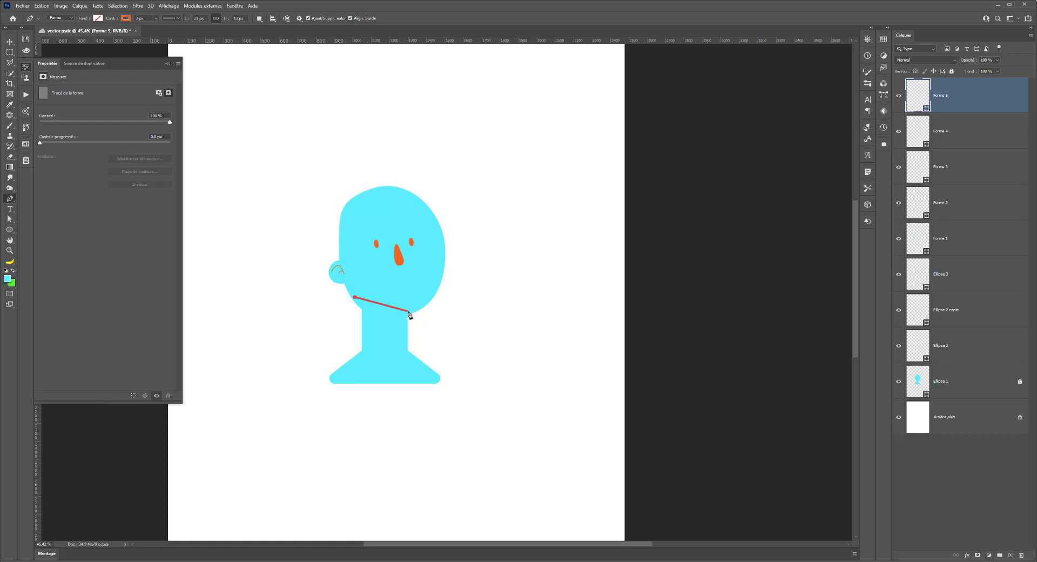
{"action": "left_click_drag", "start_coordinate": [408, 311], "coordinate": [448, 306]}
{"action": "key", "text": "Return"}
- Lower both end points of the jaw curve to follow the jawline
{"action": "scroll", "coordinate": [447, 292], "scroll_direction": "up", "scroll_amount": 5}
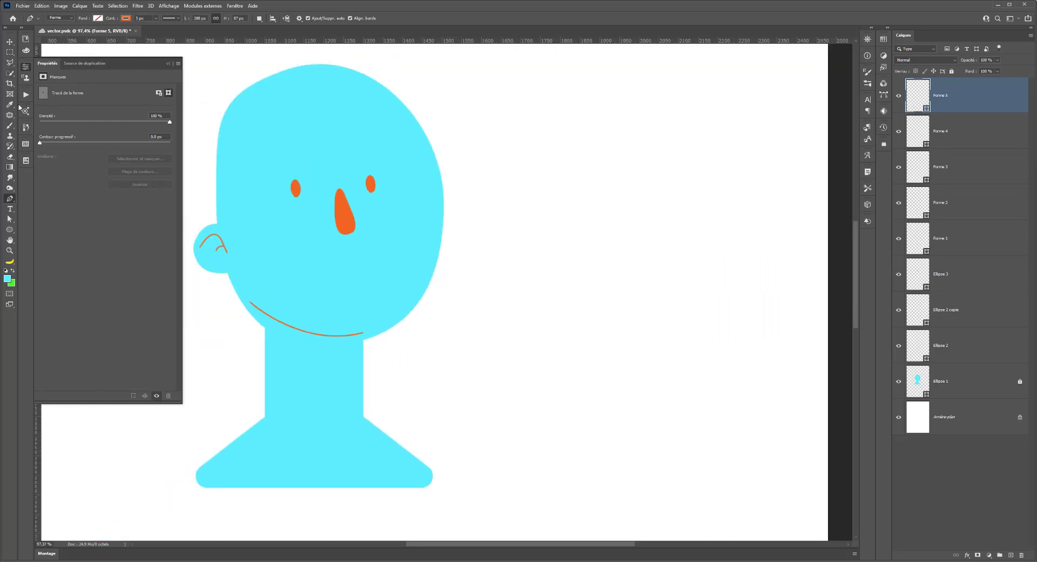
{"action": "left_click", "coordinate": [8, 219]}
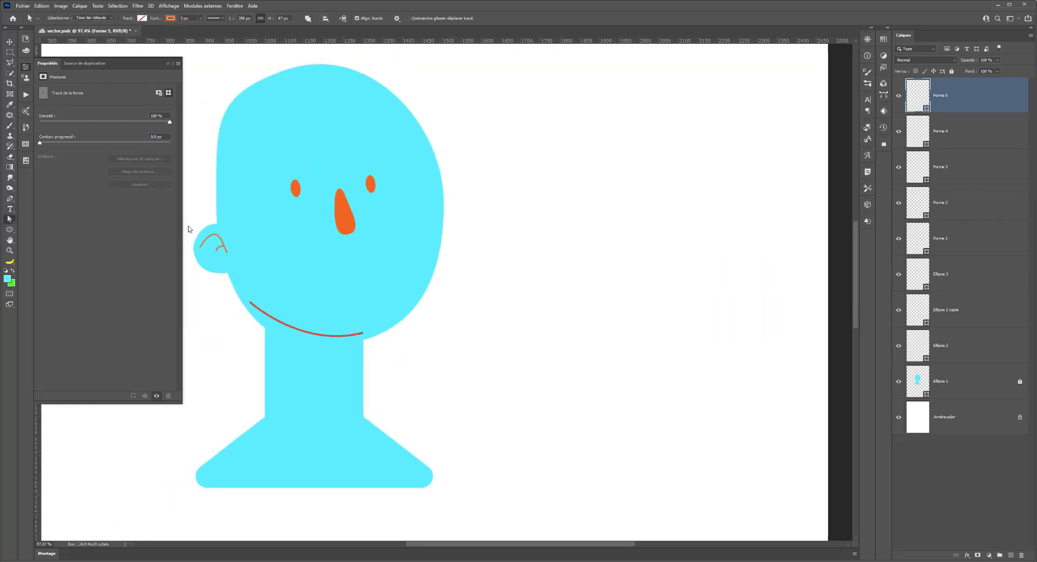
{"action": "left_click", "coordinate": [364, 335]}
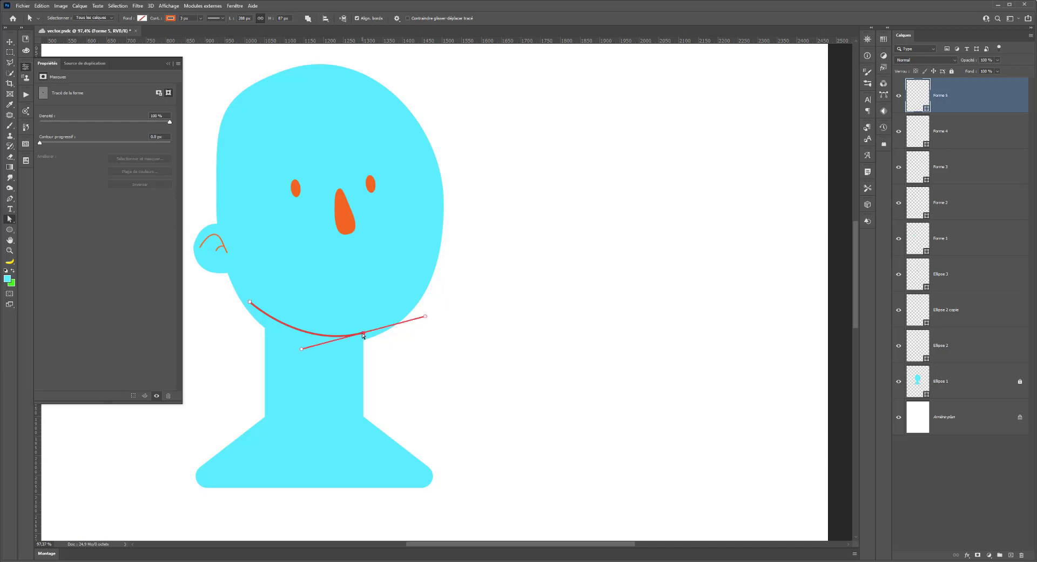
{"action": "left_click_drag", "start_coordinate": [363, 335], "coordinate": [364, 341]}
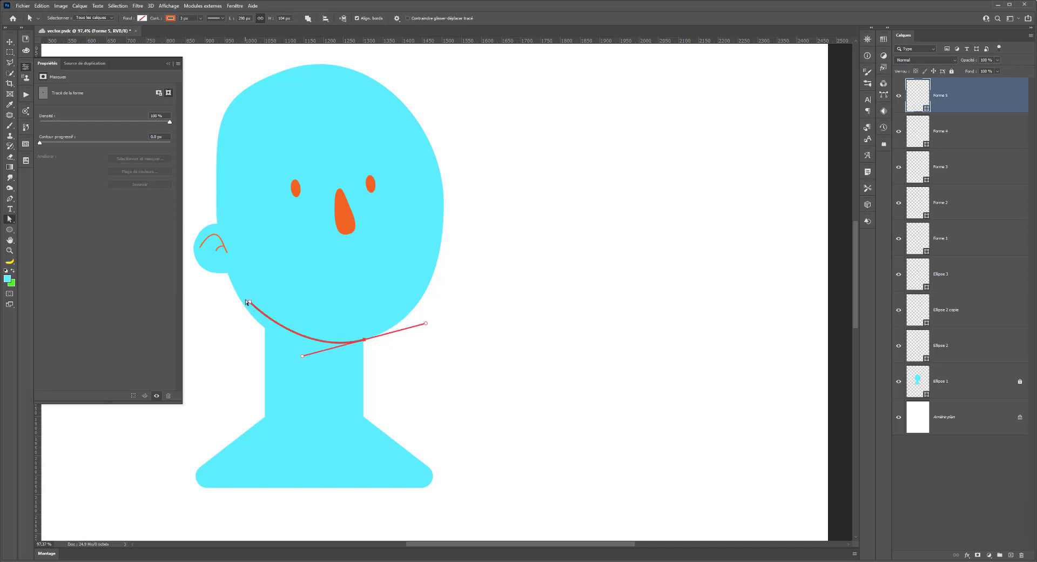
{"action": "left_click_drag", "start_coordinate": [250, 303], "coordinate": [259, 319]}
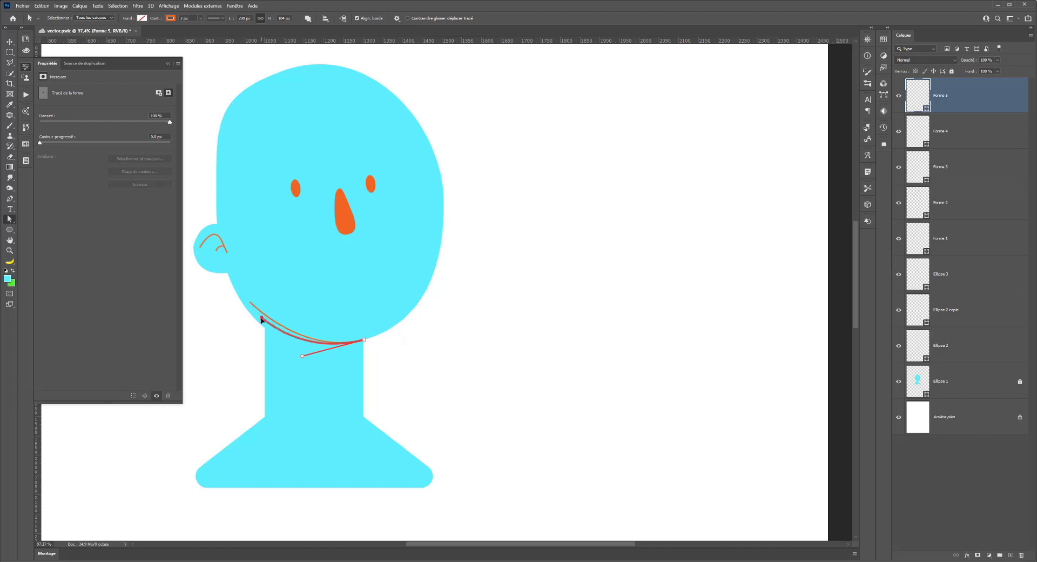
{"action": "left_click", "coordinate": [231, 354]}
- Copy the jaw curve higher up the face to form a mouth
{"action": "scroll", "coordinate": [236, 374], "scroll_direction": "down", "scroll_amount": 5}
{"action": "scroll", "coordinate": [355, 351], "scroll_direction": "left", "scroll_amount": 3}
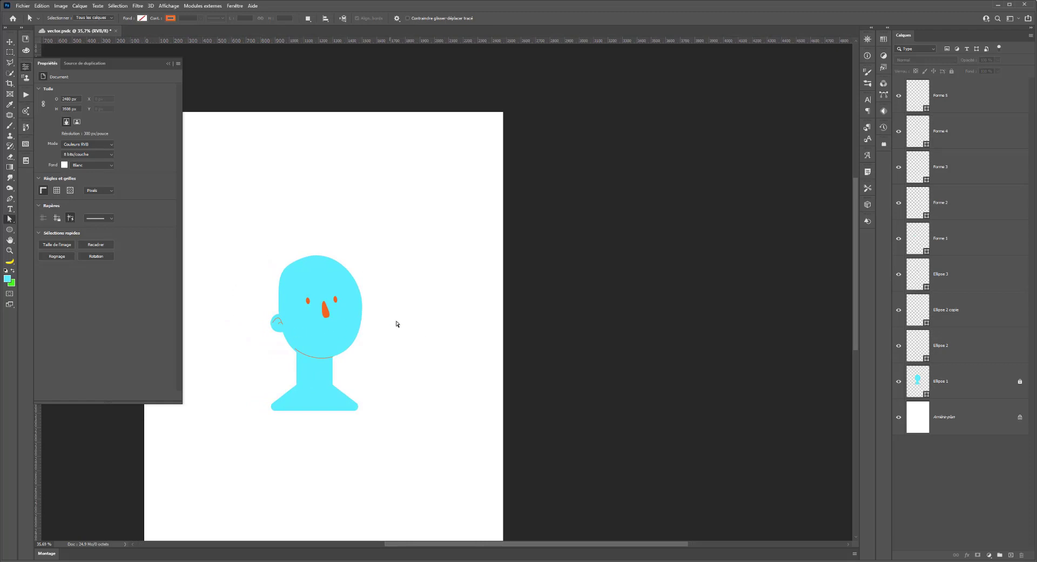
{"action": "left_click", "coordinate": [312, 358]}
{"action": "scroll", "coordinate": [312, 358], "scroll_direction": "up", "scroll_amount": 3}
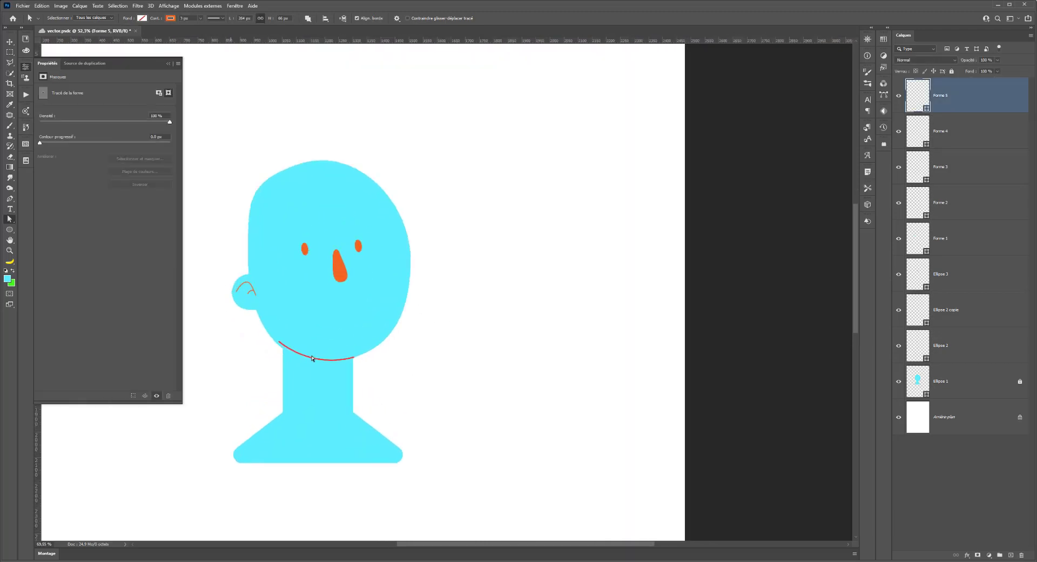
{"action": "scroll", "coordinate": [316, 359], "scroll_direction": "up", "scroll_amount": 1}
{"action": "scroll", "coordinate": [319, 360], "scroll_direction": "up", "scroll_amount": 1}
{"action": "left_click_drag", "start_coordinate": [319, 361], "coordinate": [318, 303]}
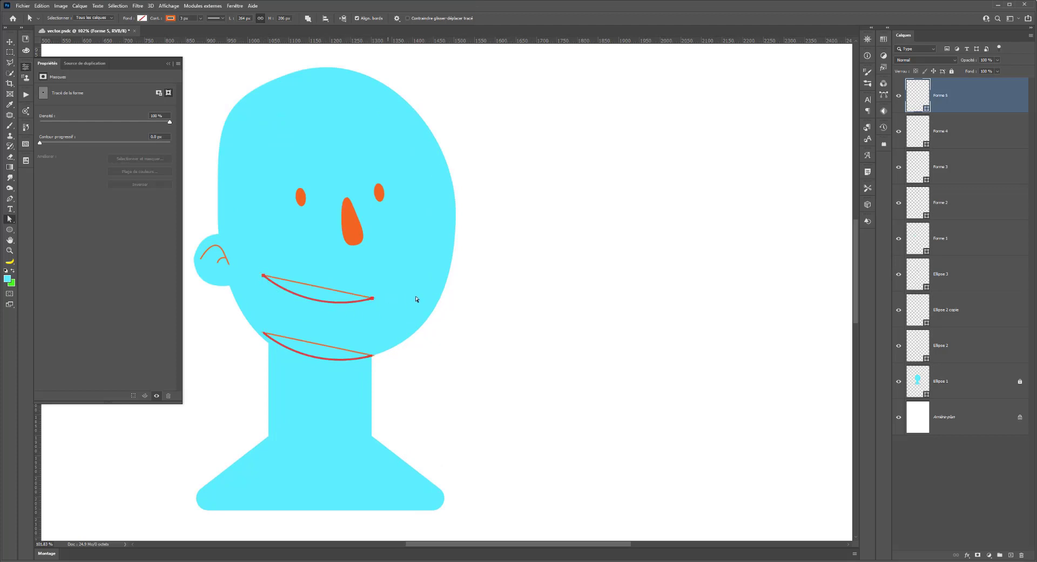
- Duplicate the jaw curve, then move, narrow and slightly tilt the copy into a smile below the nose
{"action": "key", "text": "ctrl+z"}
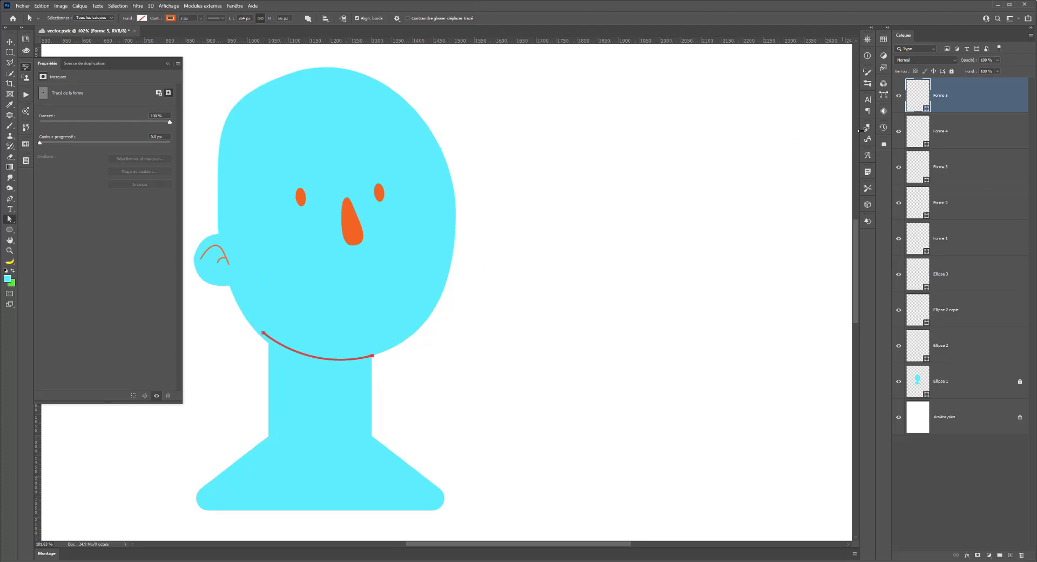
{"action": "key", "text": "ctrl+j"}
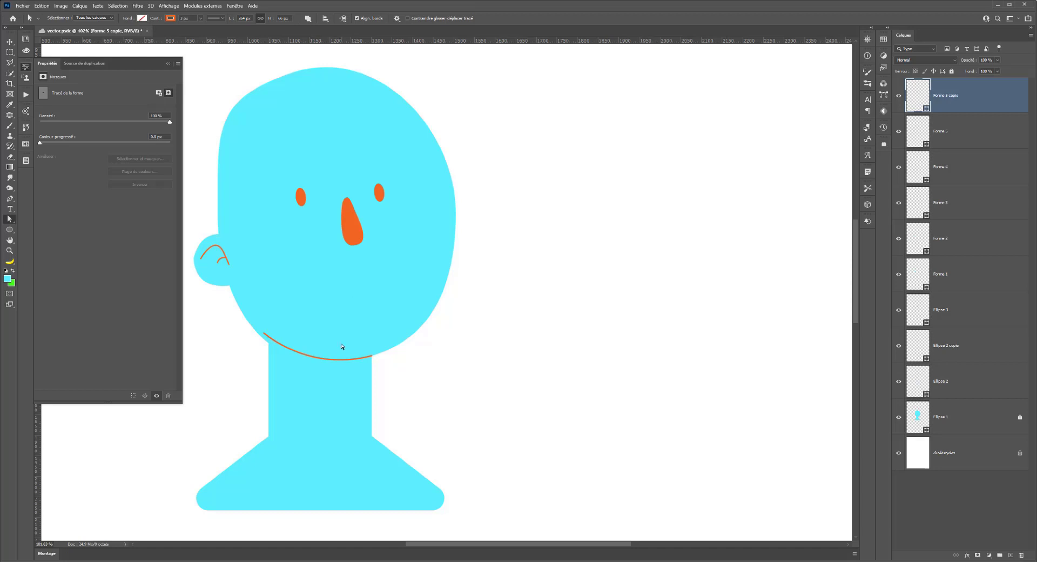
{"action": "key", "text": "v"}
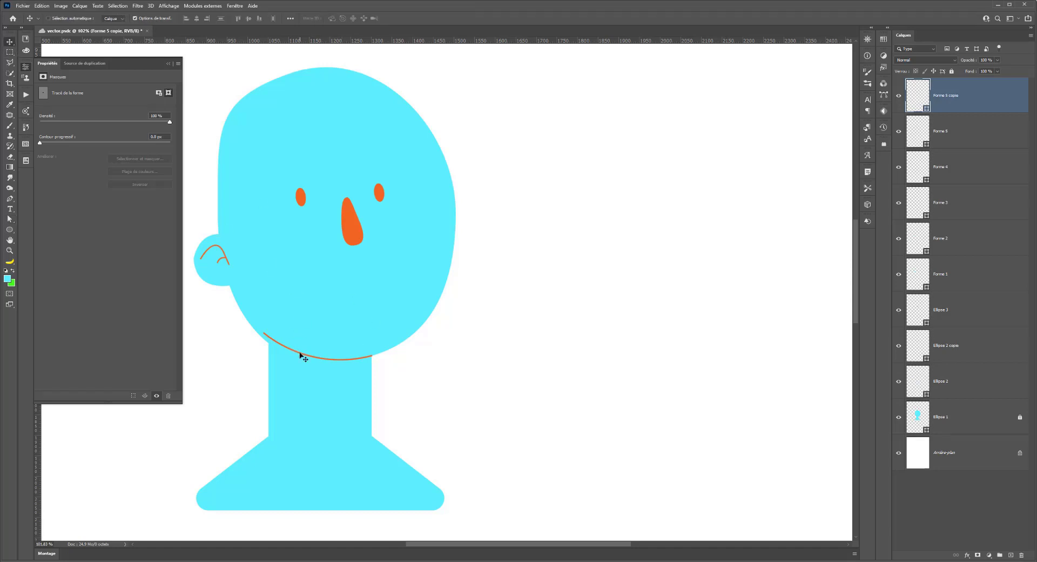
{"action": "left_click_drag", "start_coordinate": [301, 355], "coordinate": [303, 319]}
{"action": "key", "text": "ctrl+t"}
{"action": "left_click_drag", "start_coordinate": [269, 300], "coordinate": [323, 302]}
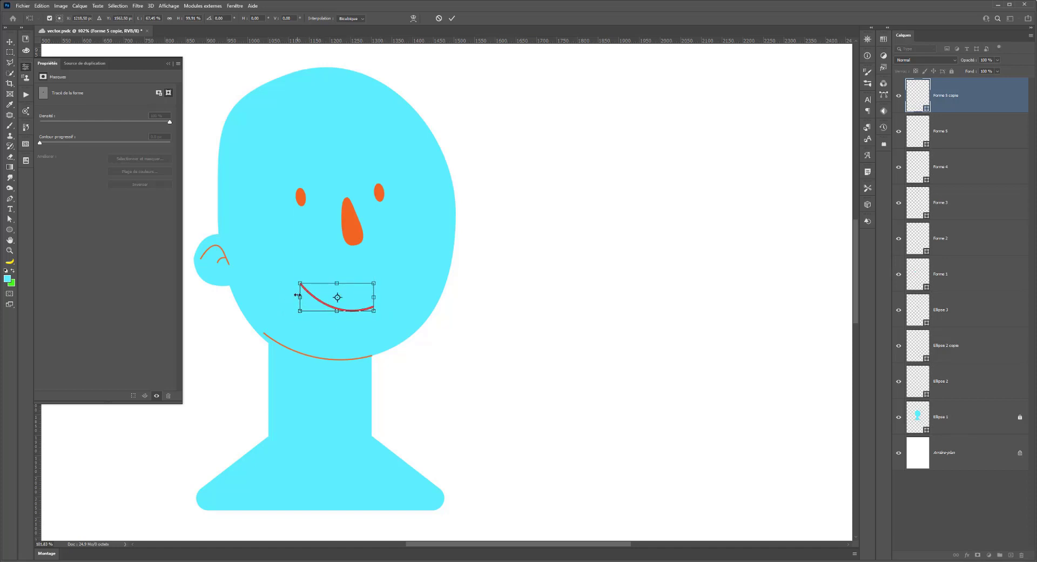
{"action": "left_click_drag", "start_coordinate": [297, 294], "coordinate": [303, 295]}
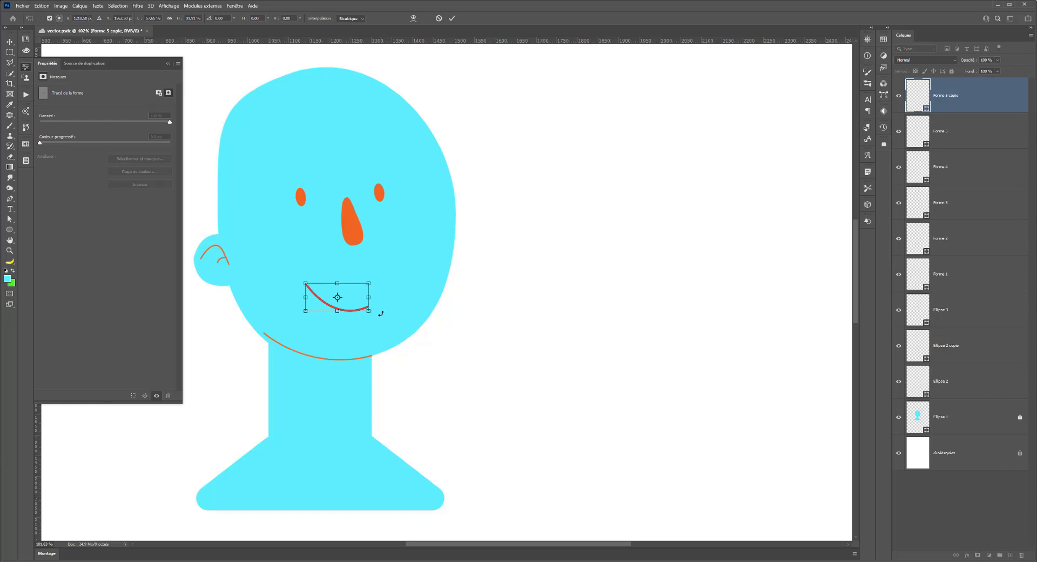
{"action": "left_click_drag", "start_coordinate": [381, 313], "coordinate": [393, 300]}
{"action": "key", "text": "Return"}
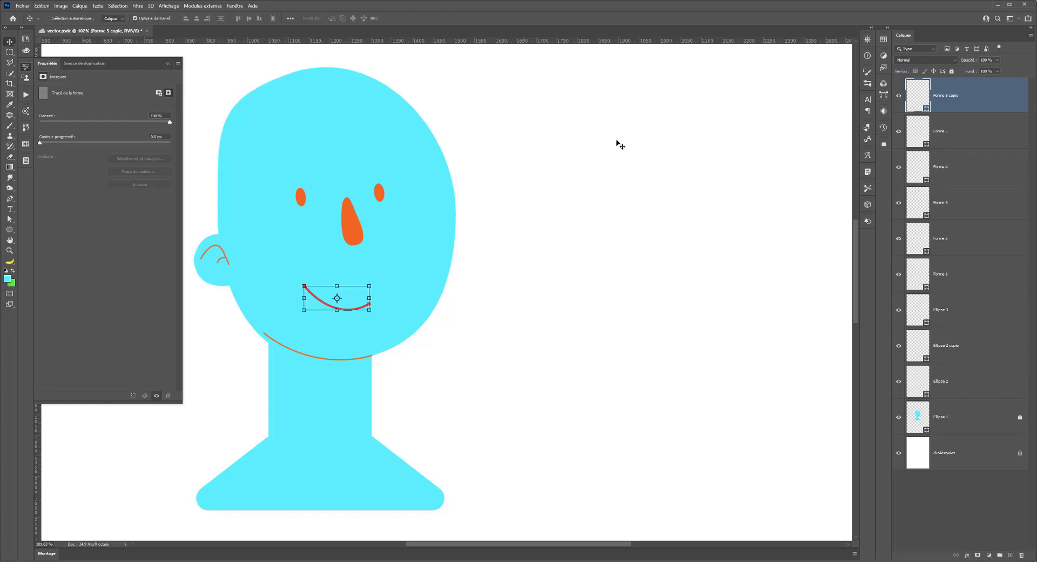
- Switch to the Rectangular Marquee and save the document
{"action": "left_click", "coordinate": [10, 52]}
{"action": "scroll", "coordinate": [280, 125], "scroll_direction": "down", "scroll_amount": 5}
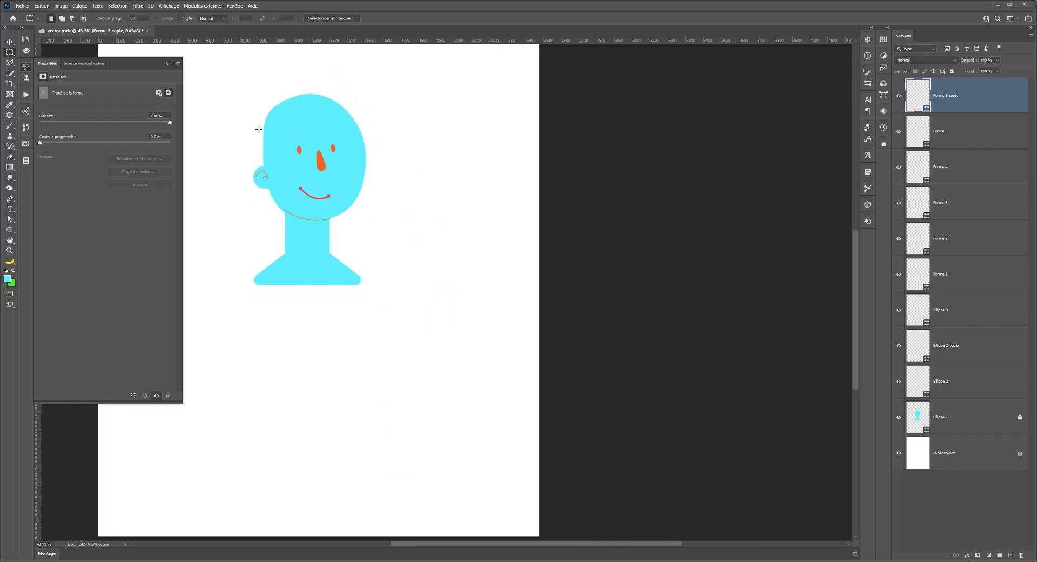
{"action": "scroll", "coordinate": [389, 192], "scroll_direction": "up", "scroll_amount": 1}
{"action": "scroll", "coordinate": [389, 192], "scroll_direction": "left", "scroll_amount": 1}
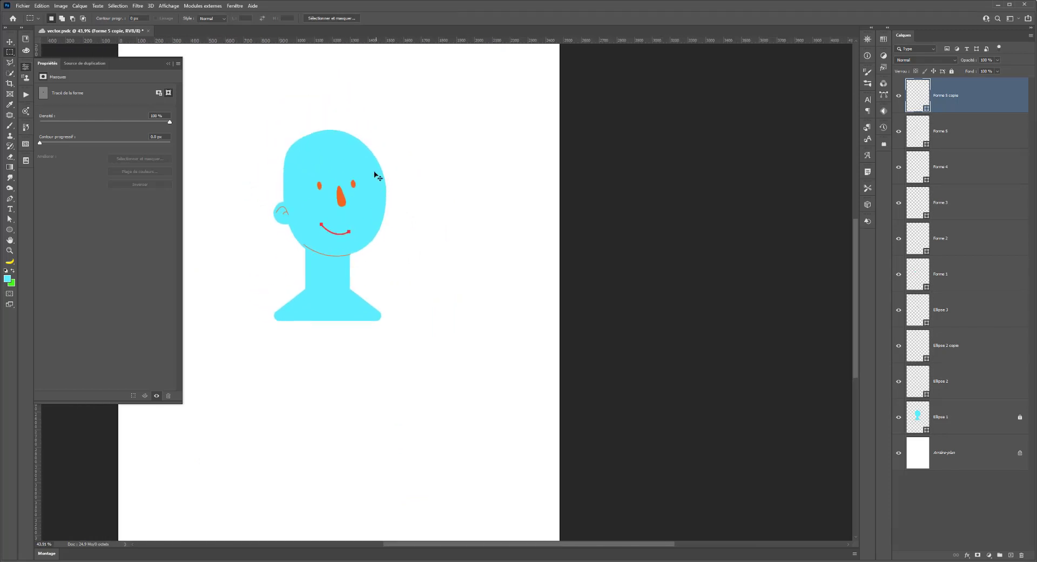
{"action": "key", "text": "ctrl+s"}
- Group every shape layer down to Ellipse 1 into Groupe 1, expand it and select Ellipse 1
{"action": "left_click", "coordinate": [10, 41]}
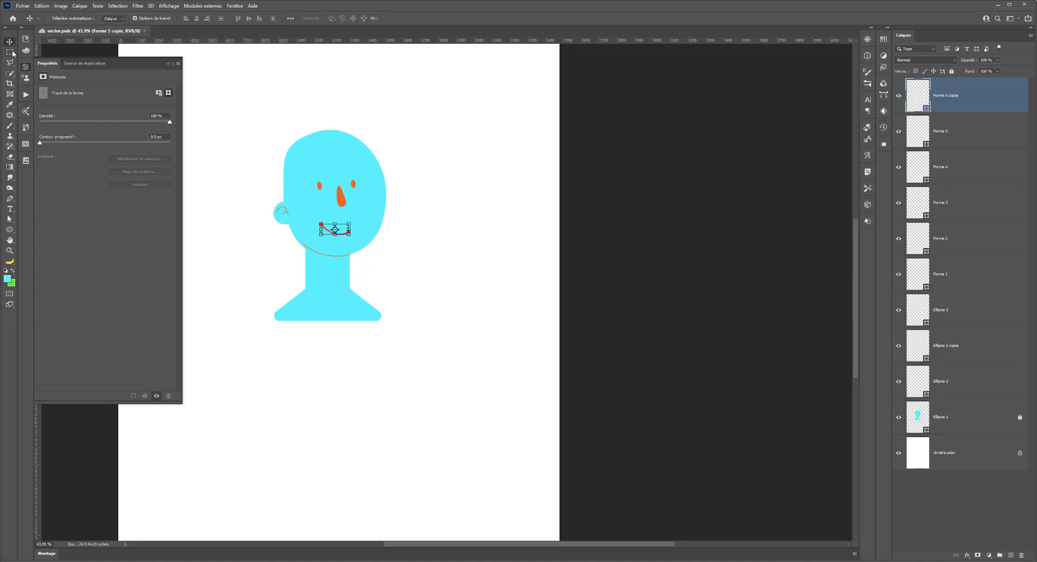
{"action": "left_click", "coordinate": [10, 62]}
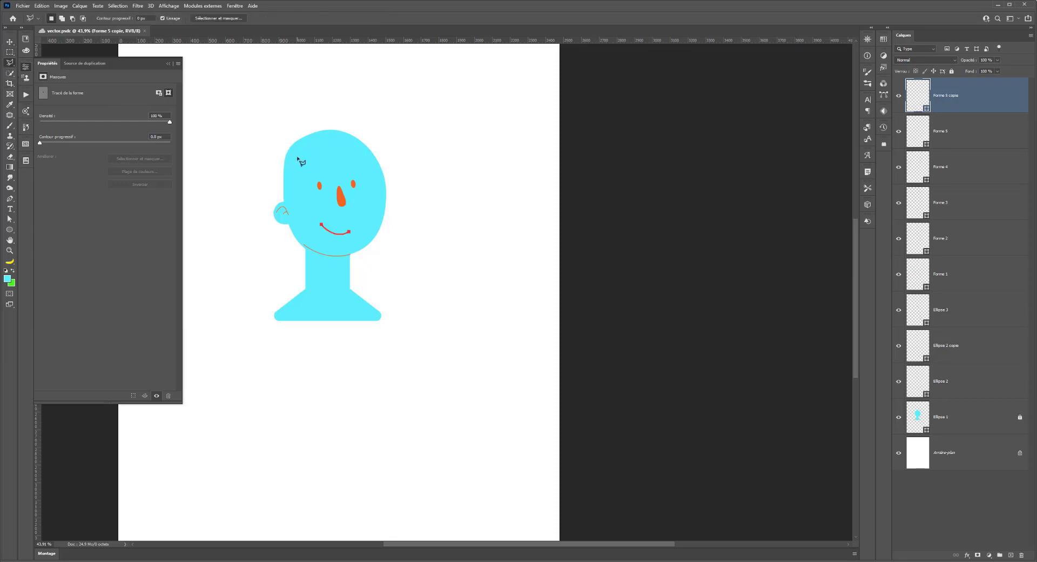
{"action": "left_click", "coordinate": [965, 402], "text": "shift"}
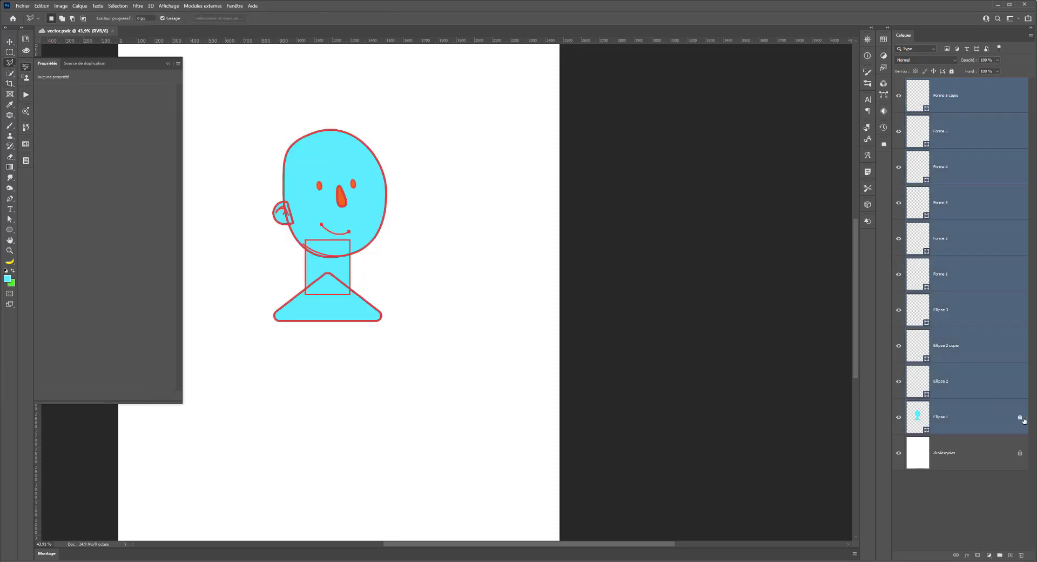
{"action": "key", "text": "ctrl+g"}
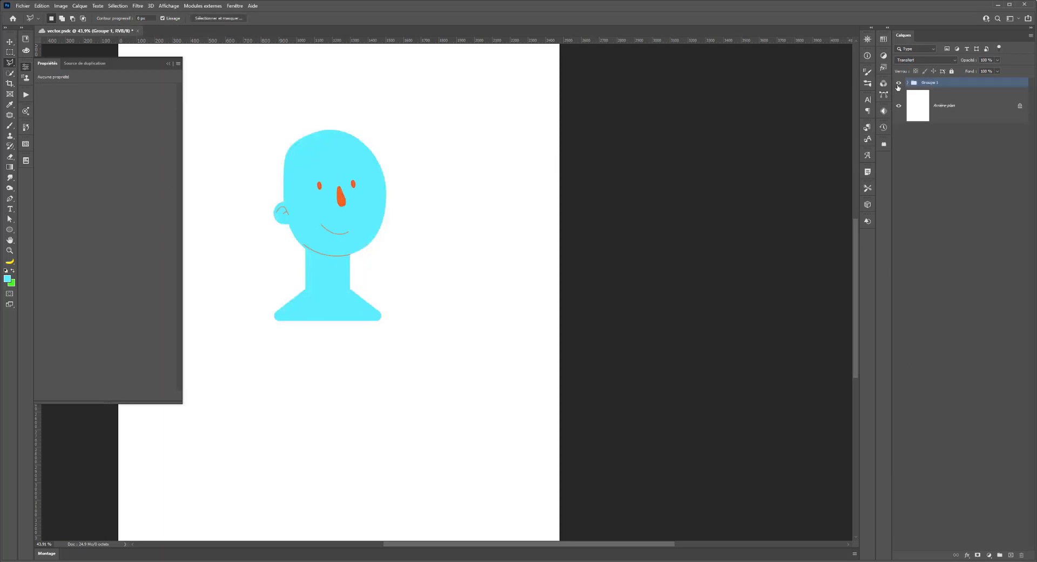
{"action": "left_click", "coordinate": [898, 85]}
{"action": "left_click", "coordinate": [898, 86]}
{"action": "left_click", "coordinate": [908, 83]}
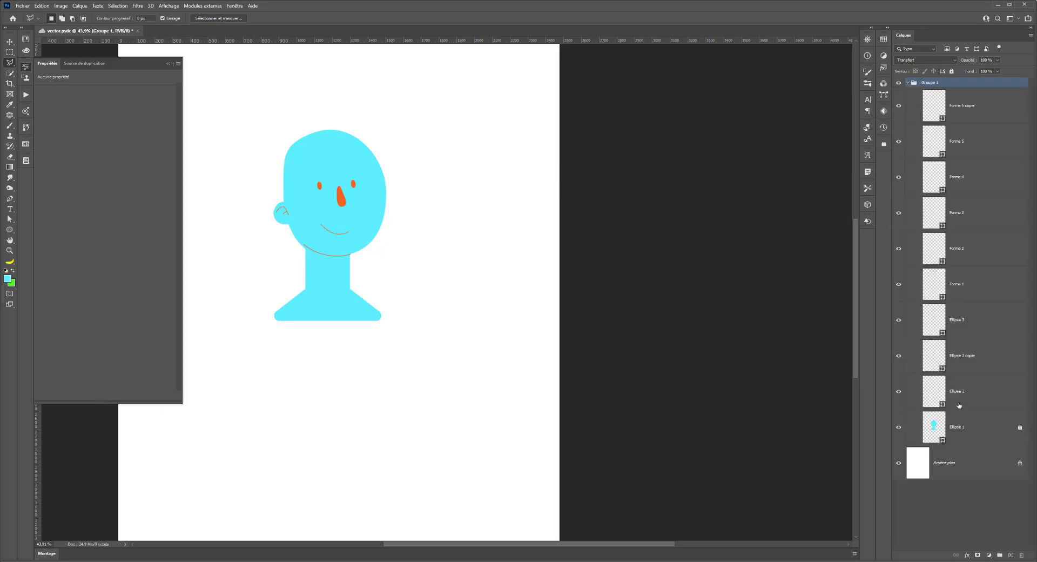
{"action": "left_click", "coordinate": [960, 441]}
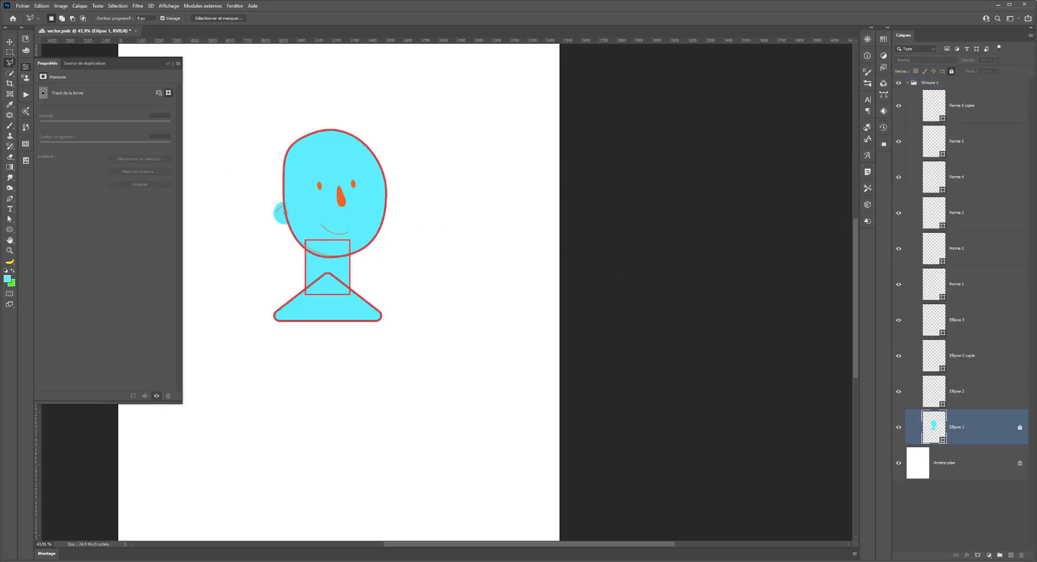
- Pen a closed D-shaped path at the head's right edge on Ellipse 1, forming a second cyan ear
{"action": "key", "text": "p"}
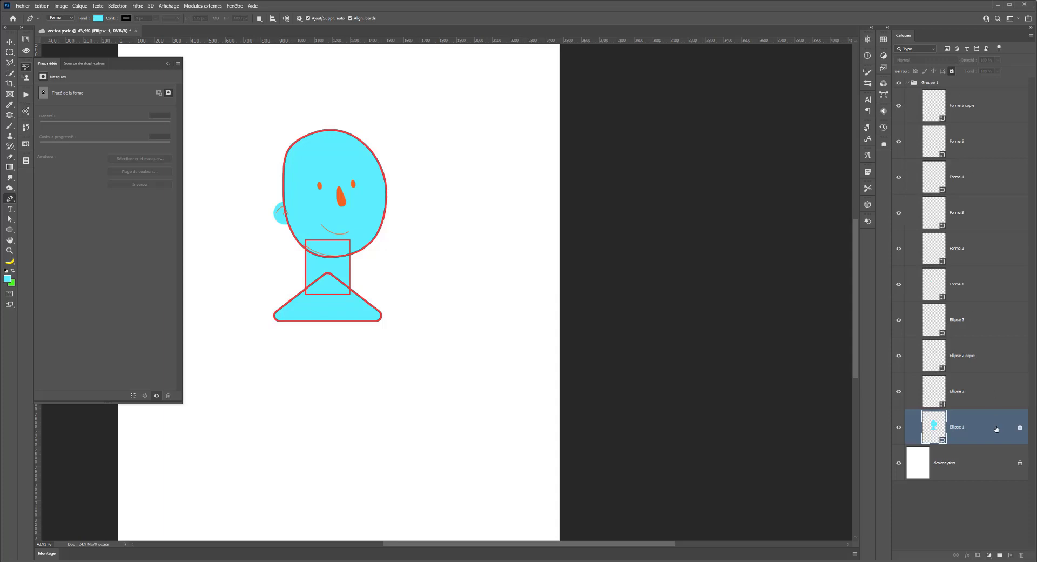
{"action": "left_click", "coordinate": [953, 72]}
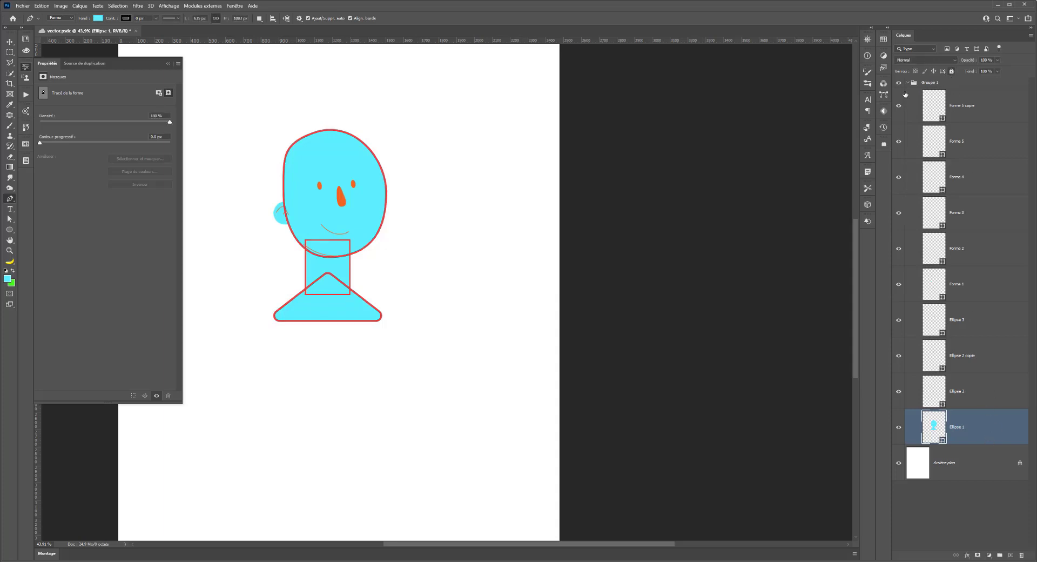
{"action": "left_click", "coordinate": [382, 209]}
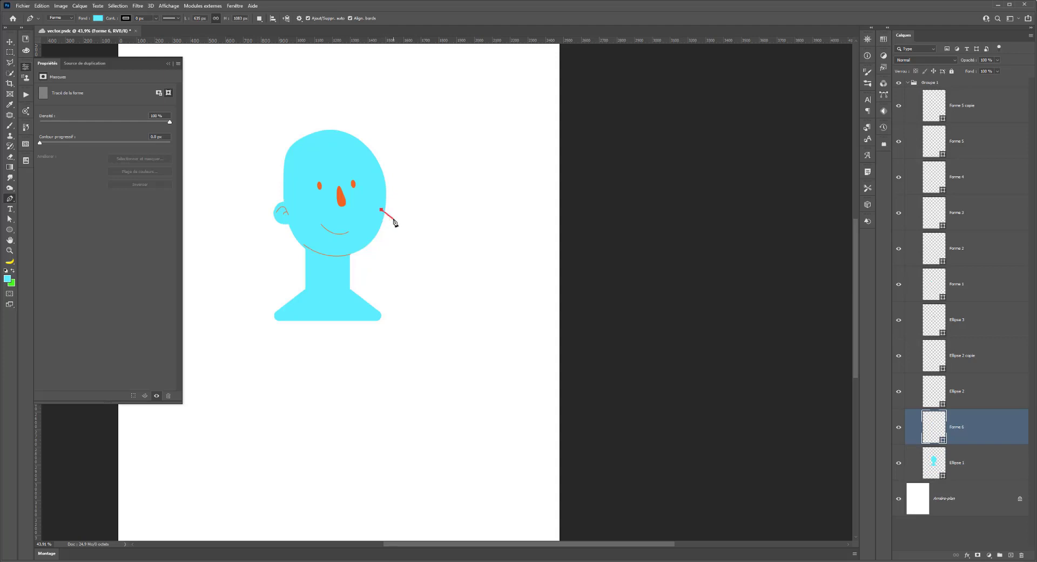
{"action": "left_click_drag", "start_coordinate": [395, 223], "coordinate": [389, 219]}
{"action": "left_click", "coordinate": [377, 231]}
{"action": "left_click", "coordinate": [381, 211]}
- Draw an orange curved stroke along the right cheek on Forme 5 copie and nudge it downward
{"action": "left_click", "coordinate": [974, 107]}
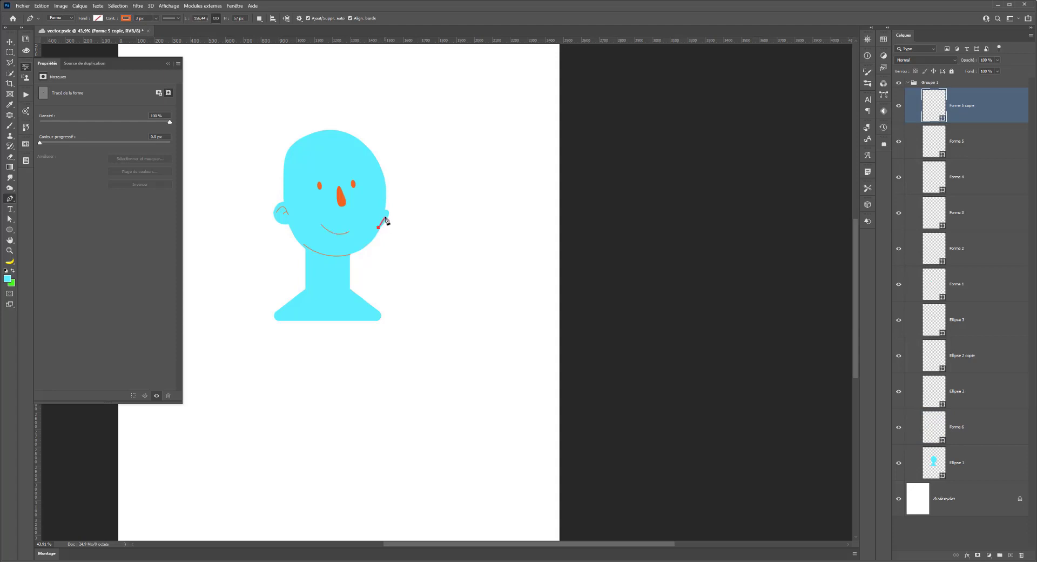
{"action": "left_click_drag", "start_coordinate": [378, 228], "coordinate": [386, 210]}
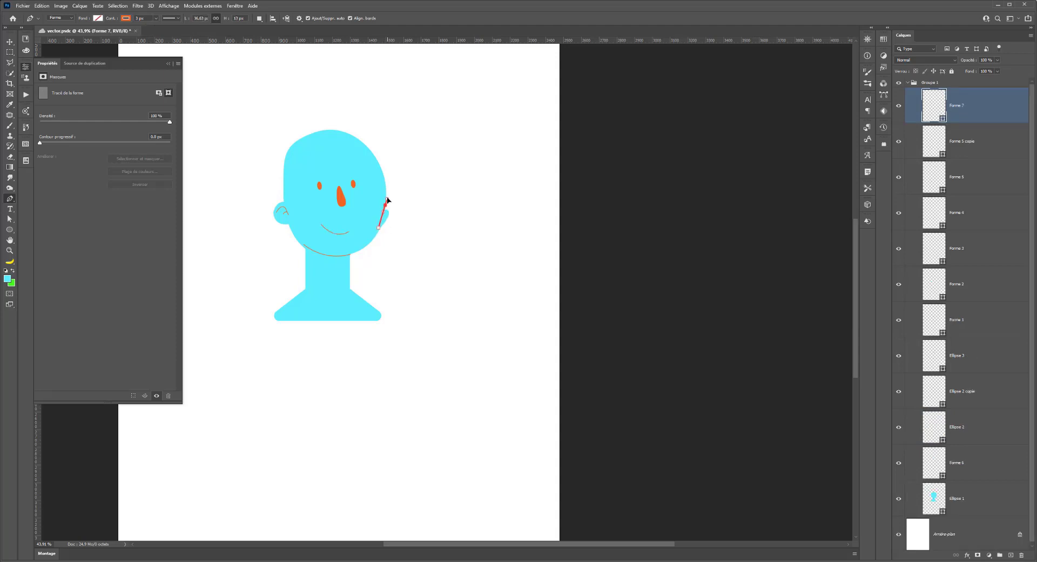
{"action": "left_click", "coordinate": [386, 197]}
{"action": "key", "text": "Escape"}
{"action": "scroll", "coordinate": [399, 198], "scroll_direction": "up", "scroll_amount": 3}
{"action": "scroll", "coordinate": [410, 199], "scroll_direction": "up", "scroll_amount": 3}
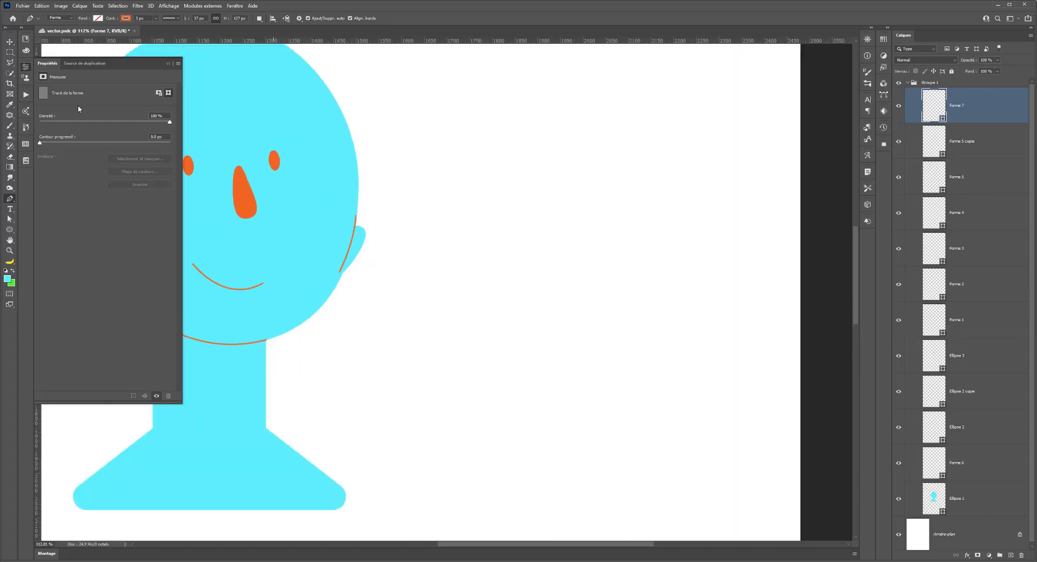
{"action": "left_click", "coordinate": [10, 42]}
{"action": "left_click_drag", "start_coordinate": [345, 260], "coordinate": [346, 275]}
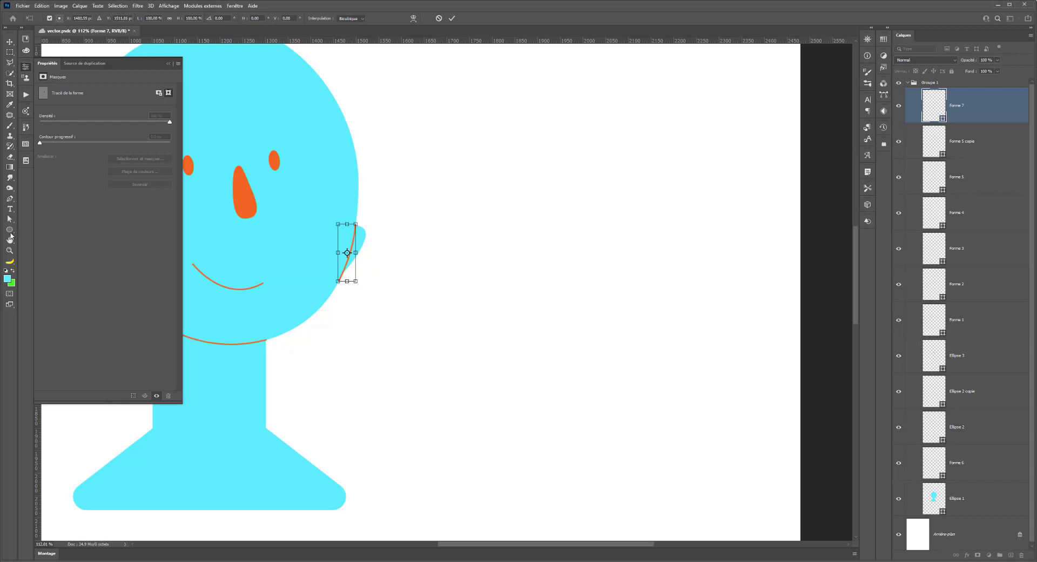
{"action": "left_click", "coordinate": [9, 218]}
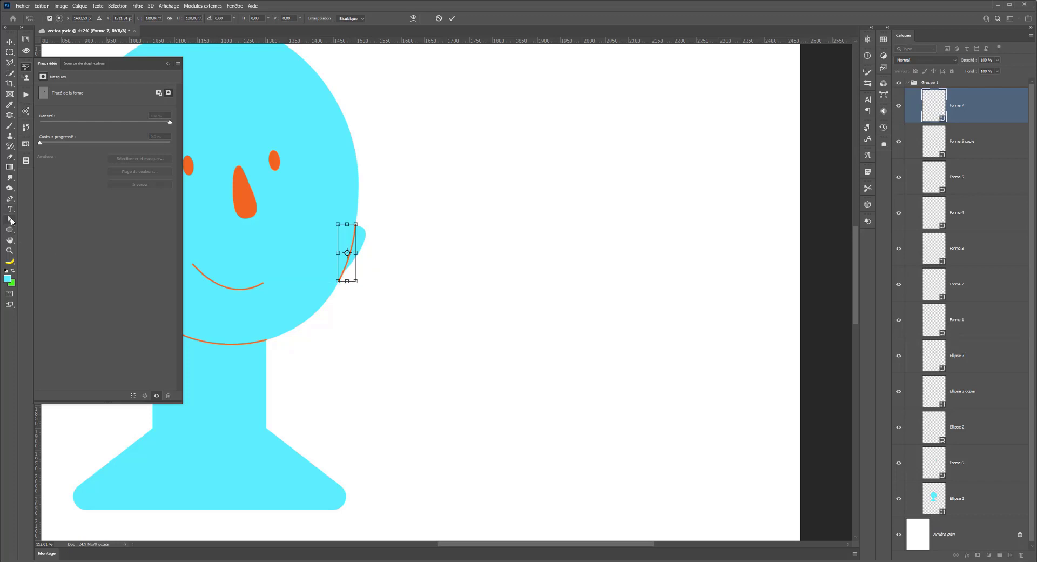
- Filter the Layers list to Forme 7, then restore the full list
{"action": "double_click", "coordinate": [341, 281]}
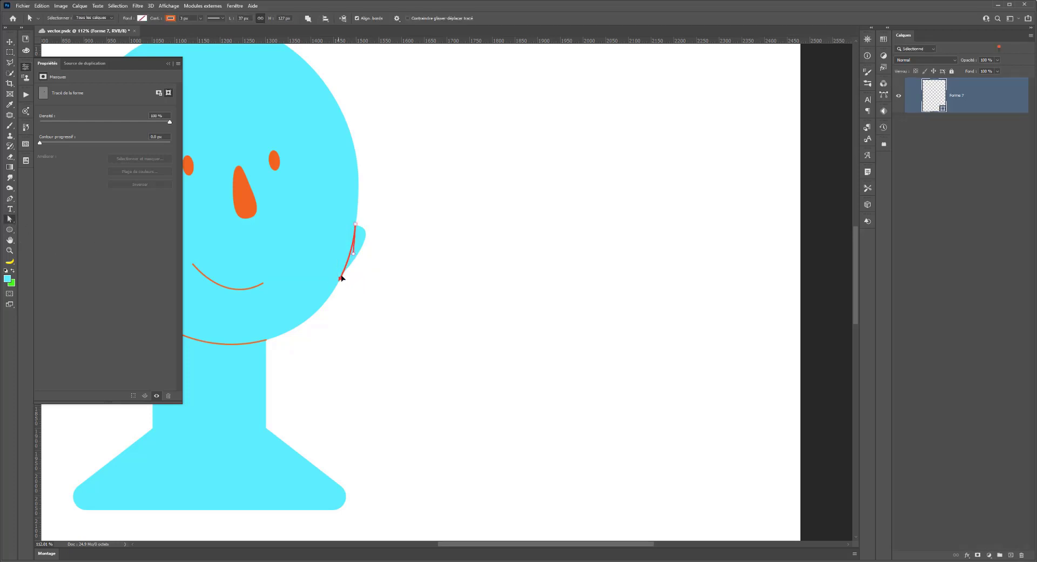
{"action": "scroll", "coordinate": [310, 258], "scroll_direction": "down", "scroll_amount": 5}
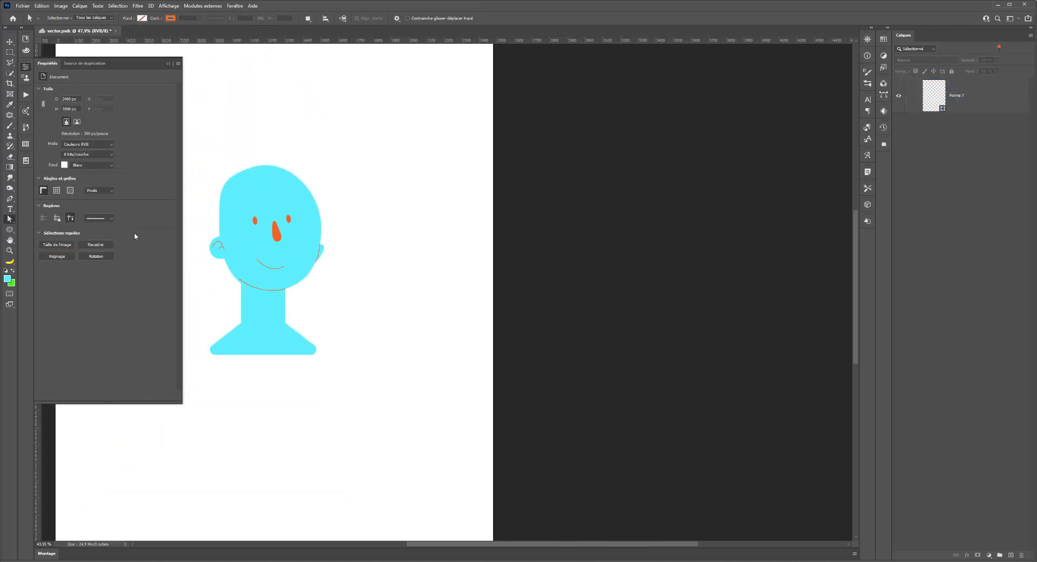
{"action": "scroll", "coordinate": [377, 266], "scroll_direction": "down", "scroll_amount": 2}
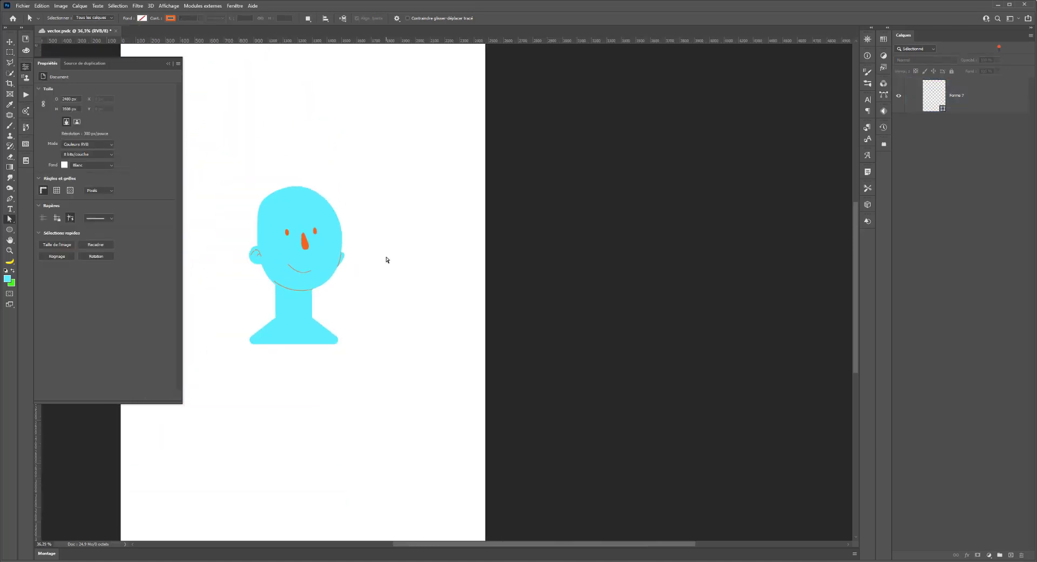
{"action": "scroll", "coordinate": [448, 294], "scroll_direction": "up", "scroll_amount": 1}
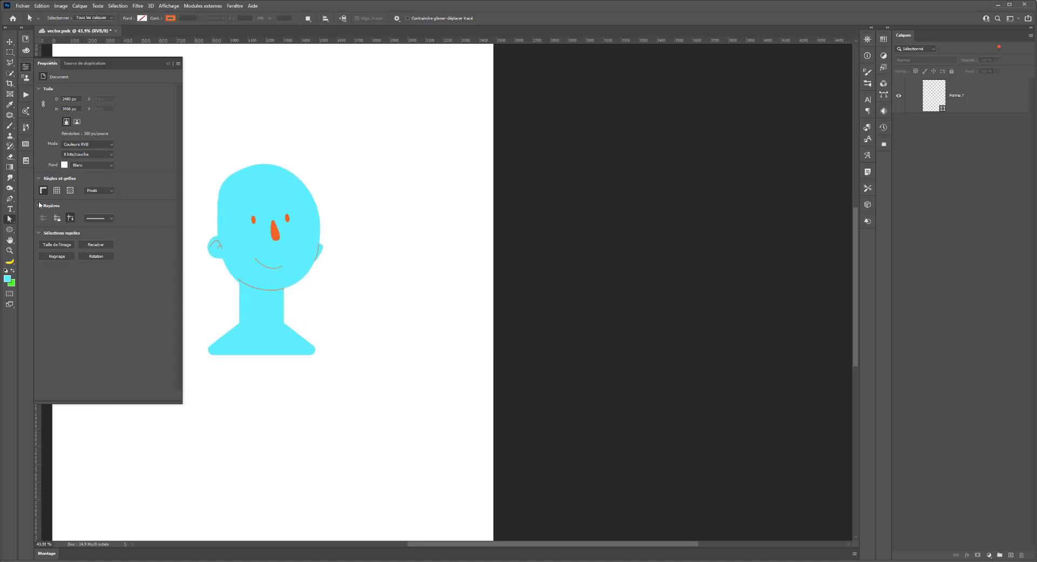
{"action": "left_click", "coordinate": [9, 199]}
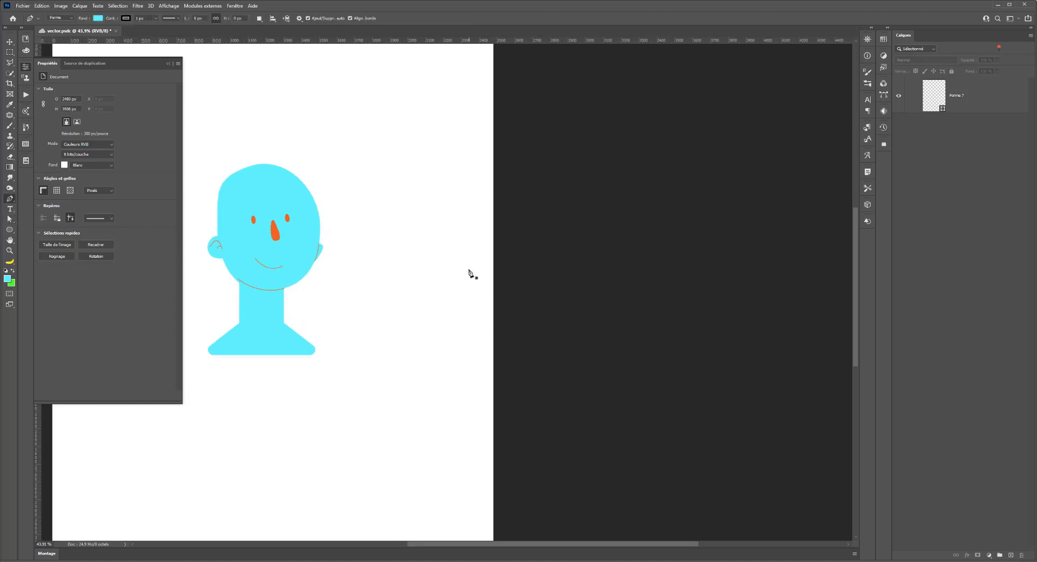
{"action": "left_click", "coordinate": [999, 49]}
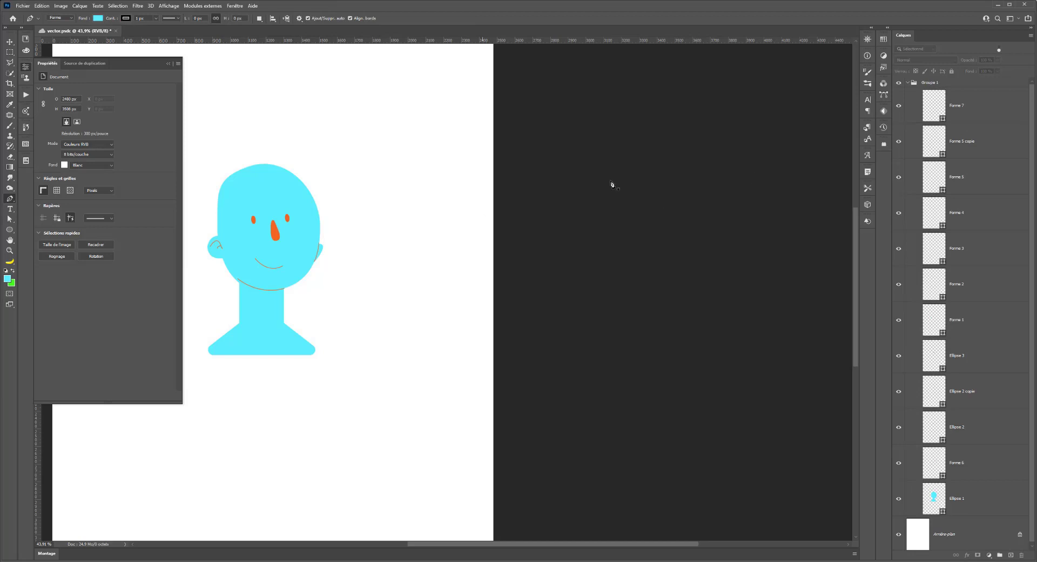
- Draw a short orange line below the left ear with a small circle at its end
{"action": "left_click", "coordinate": [984, 104]}
{"action": "scroll", "coordinate": [463, 236], "scroll_direction": "up", "scroll_amount": 2}
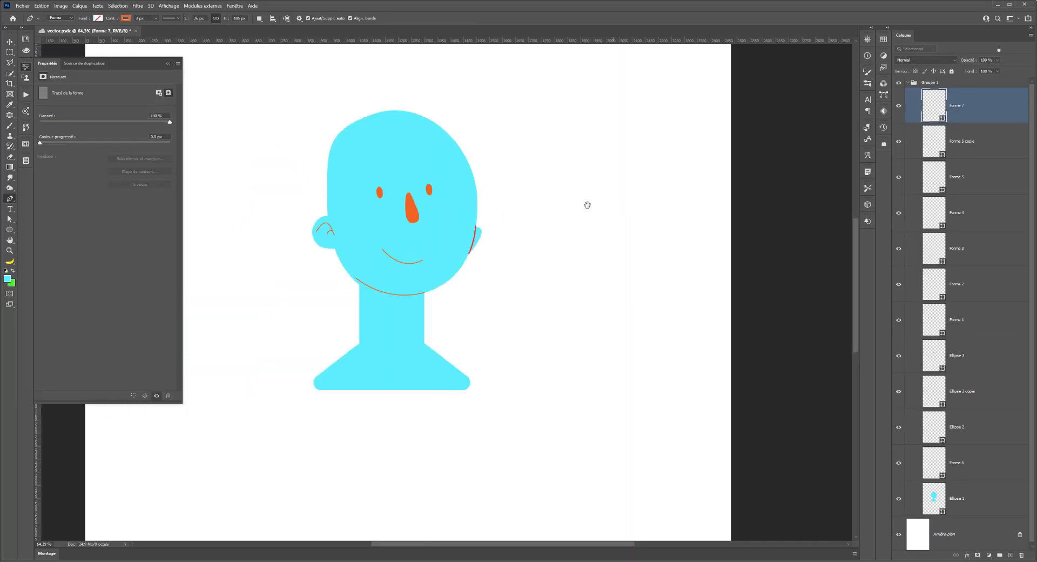
{"action": "left_click", "coordinate": [328, 246]}
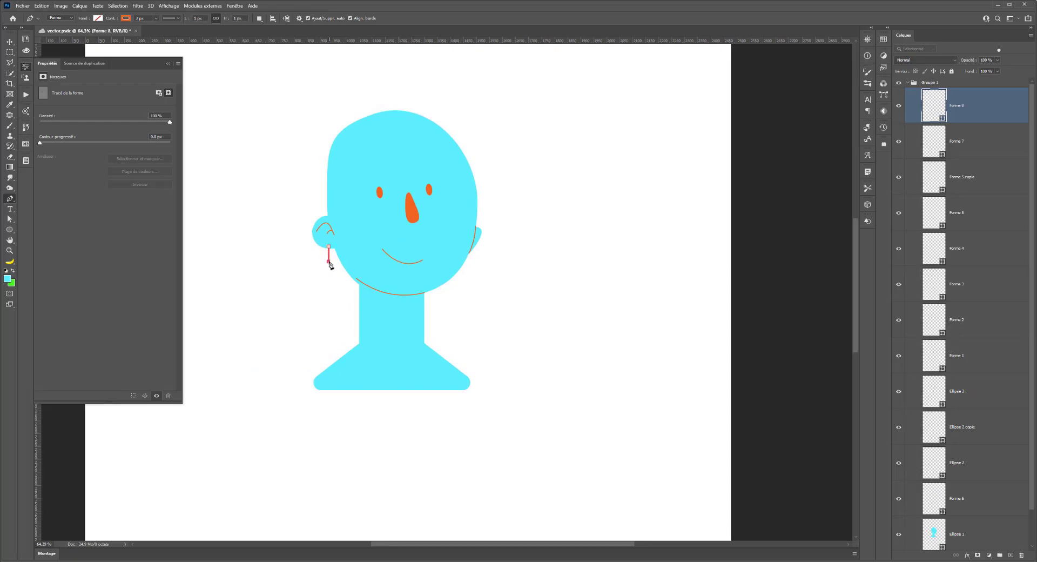
{"action": "left_click", "coordinate": [328, 261]}
{"action": "left_click", "coordinate": [10, 230]}
{"action": "scroll", "coordinate": [343, 267], "scroll_direction": "up", "scroll_amount": 2}
{"action": "scroll", "coordinate": [343, 267], "scroll_direction": "up", "scroll_amount": 1}
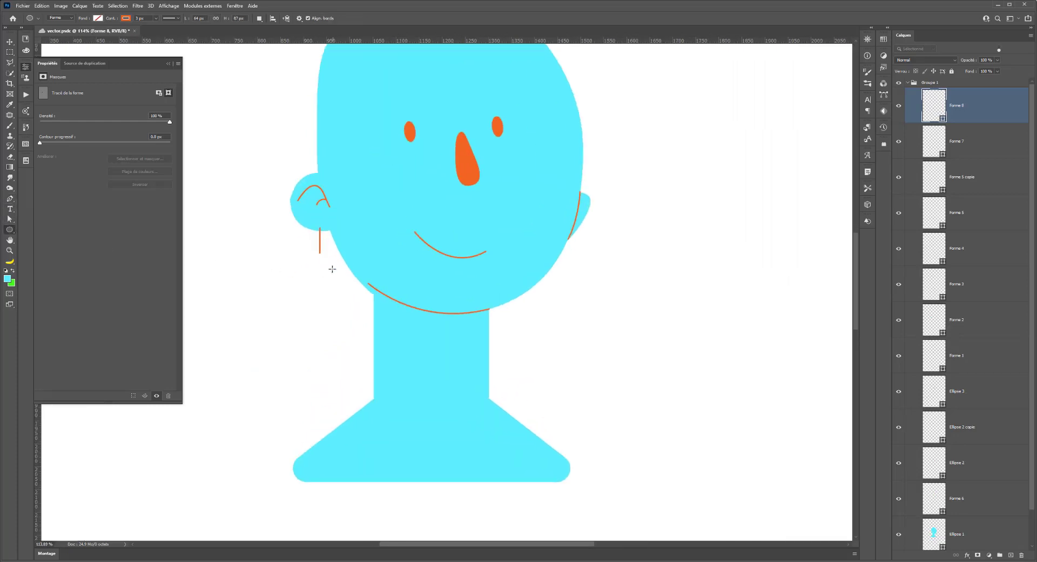
{"action": "scroll", "coordinate": [331, 270], "scroll_direction": "up", "scroll_amount": 1}
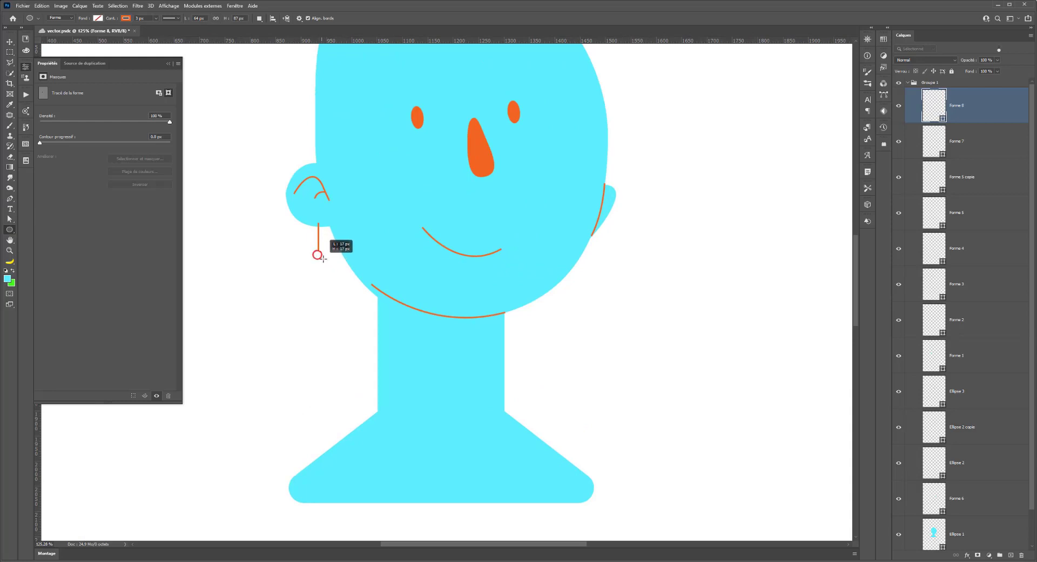
{"action": "left_click_drag", "start_coordinate": [313, 250], "coordinate": [325, 263]}
{"action": "scroll", "coordinate": [281, 263], "scroll_direction": "down", "scroll_amount": 1}
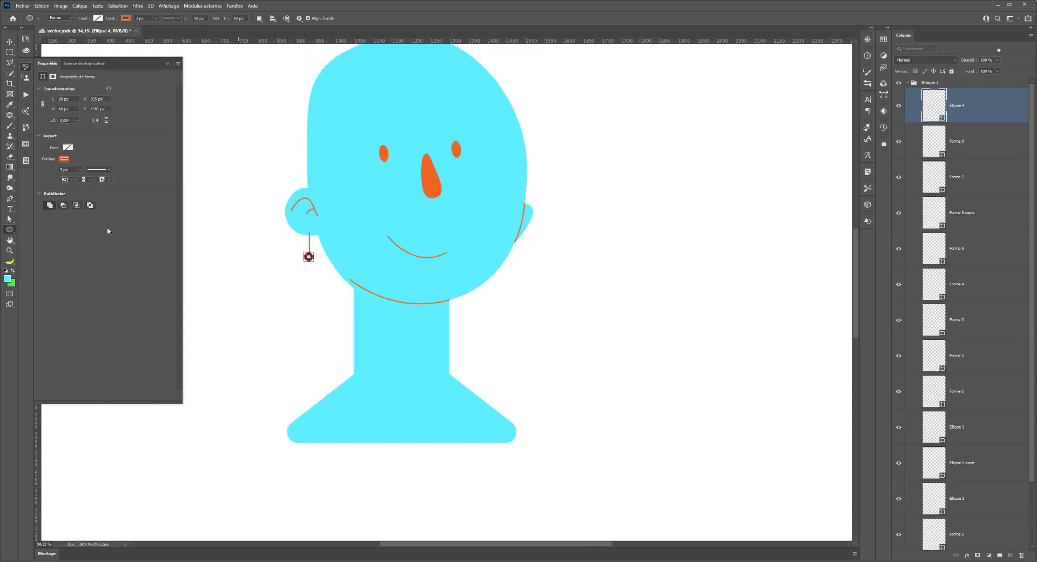
- Group the earring line and circle into Groupe 2 and drag a copy to the right ear
{"action": "left_click", "coordinate": [10, 42]}
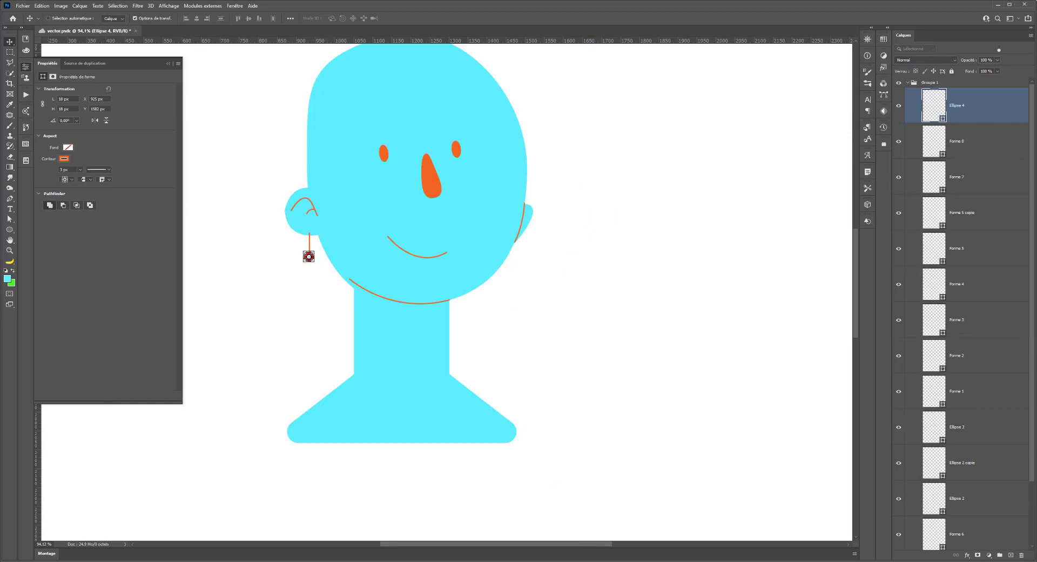
{"action": "left_click", "coordinate": [955, 152], "text": "shift"}
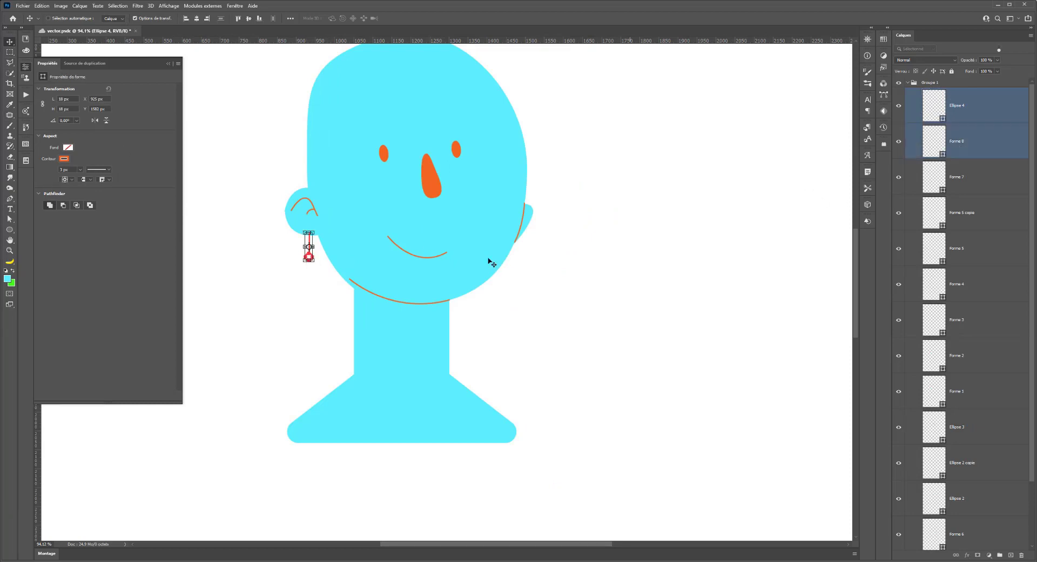
{"action": "key", "text": "ctrl+g"}
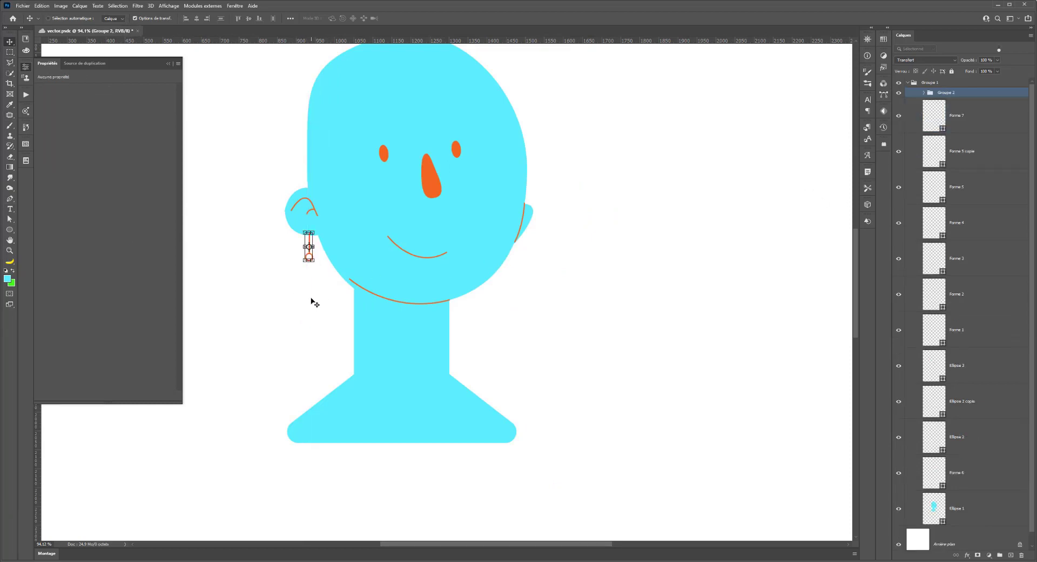
{"action": "left_click_drag", "start_coordinate": [312, 291], "coordinate": [521, 294]}
{"action": "scroll", "coordinate": [371, 305], "scroll_direction": "down", "scroll_amount": 2}
{"action": "scroll", "coordinate": [374, 311], "scroll_direction": "down", "scroll_amount": 1}
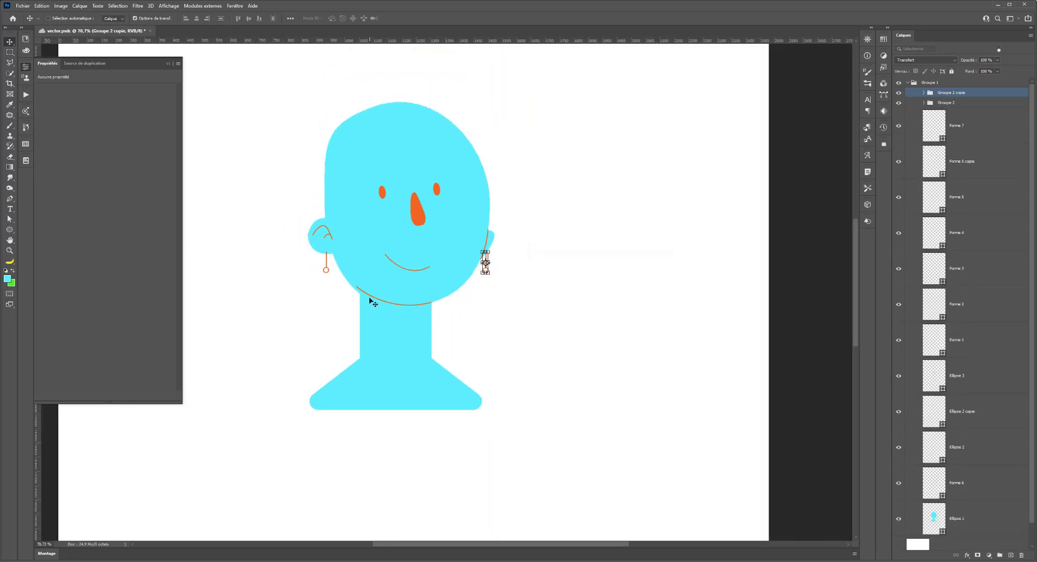
{"action": "scroll", "coordinate": [373, 301], "scroll_direction": "down", "scroll_amount": 1}
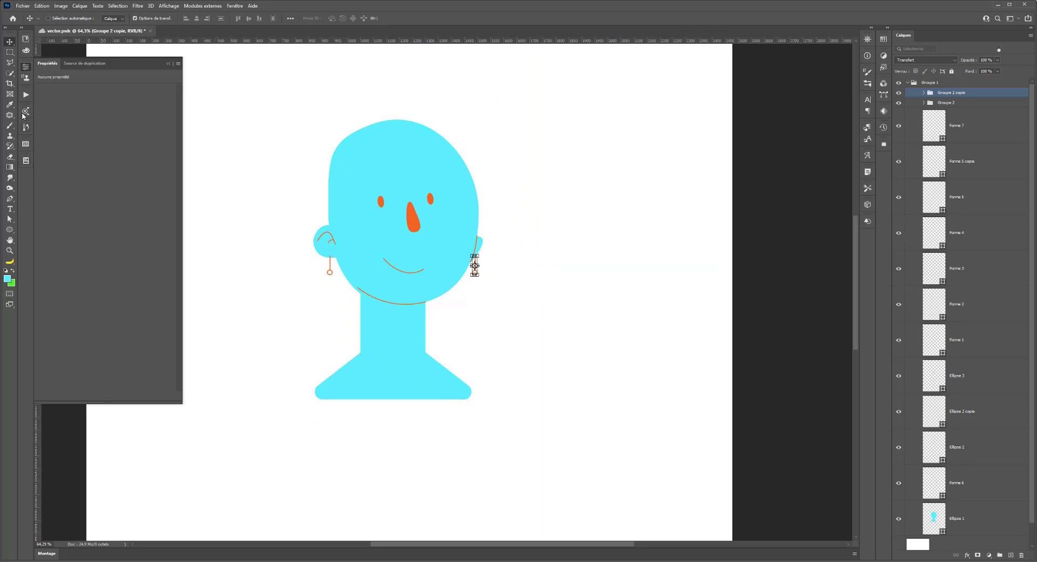
{"action": "left_click", "coordinate": [10, 197]}
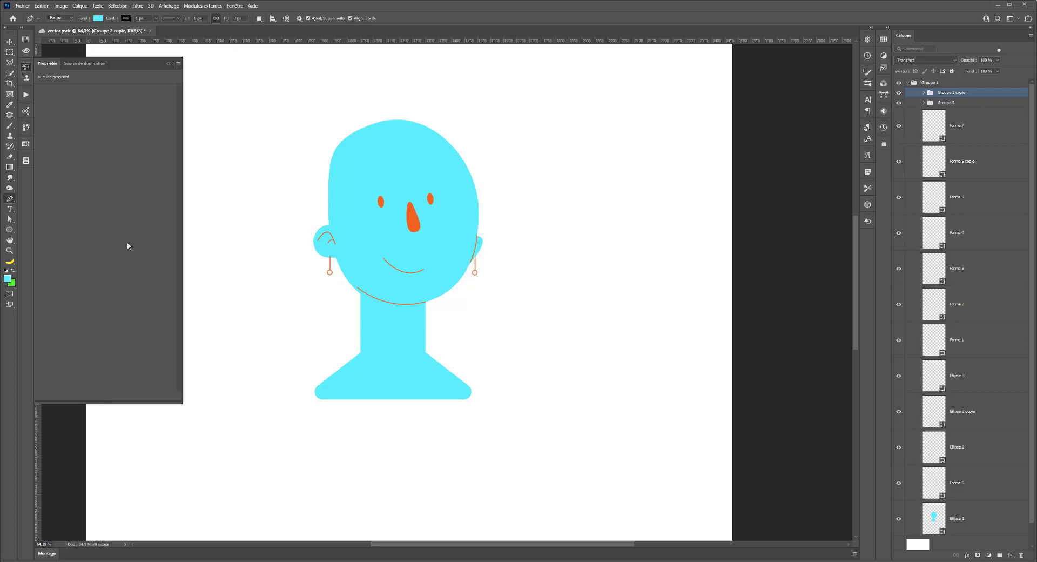
{"action": "left_click", "coordinate": [361, 353]}
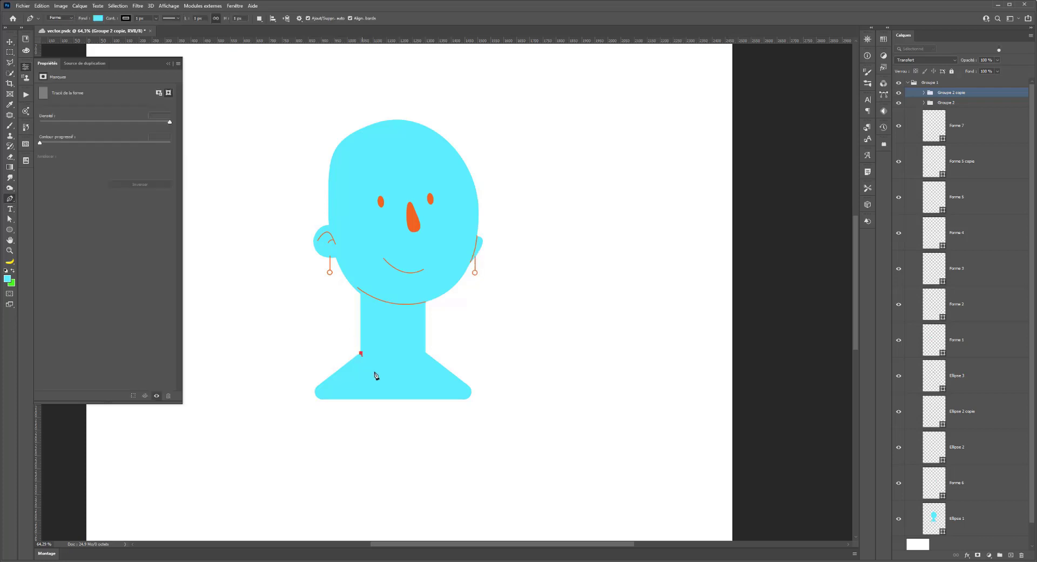
{"action": "left_click", "coordinate": [400, 390]}
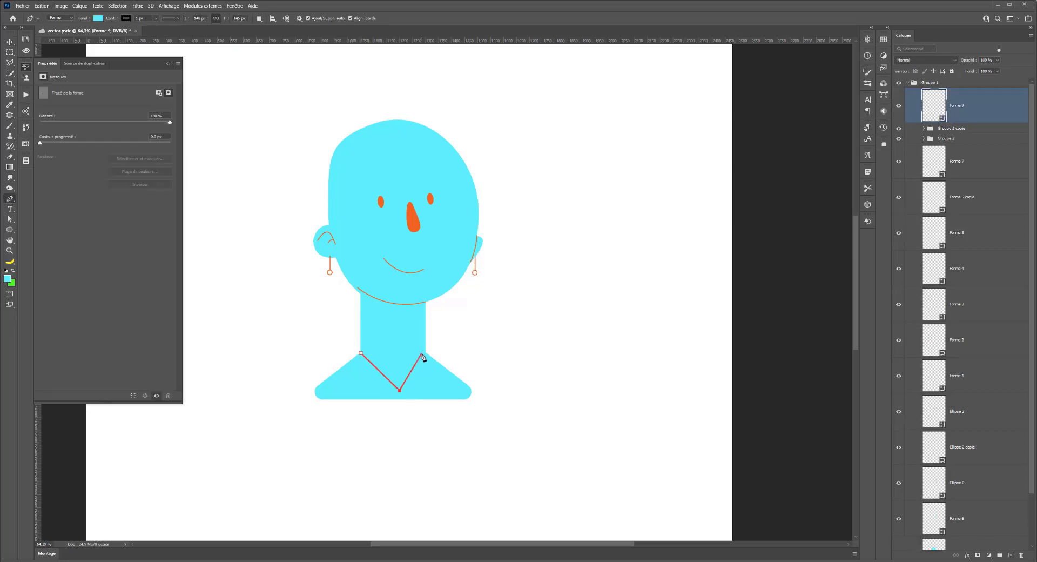
{"action": "left_click", "coordinate": [426, 353]}
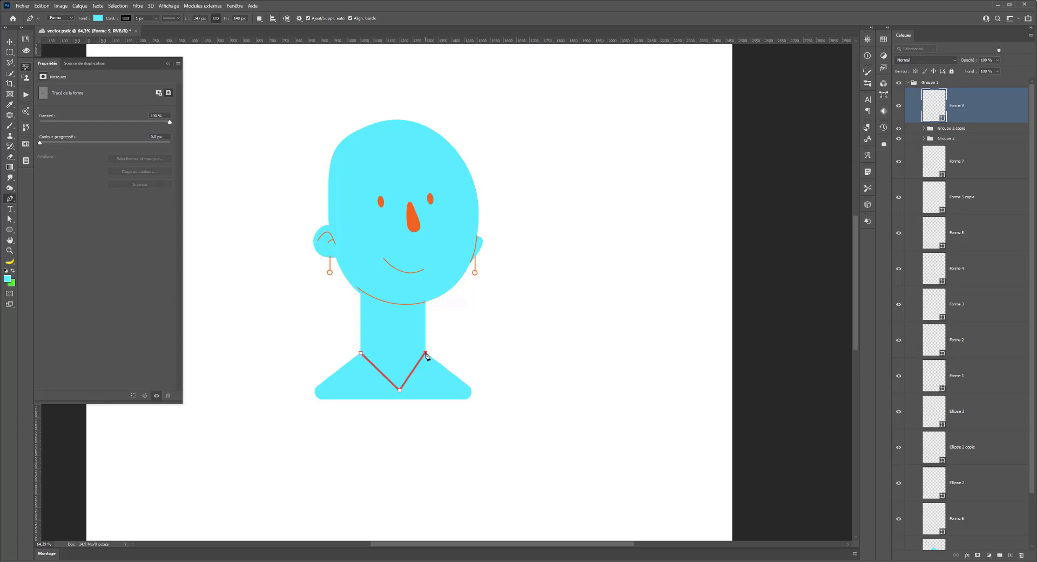
{"action": "left_click", "coordinate": [11, 53]}
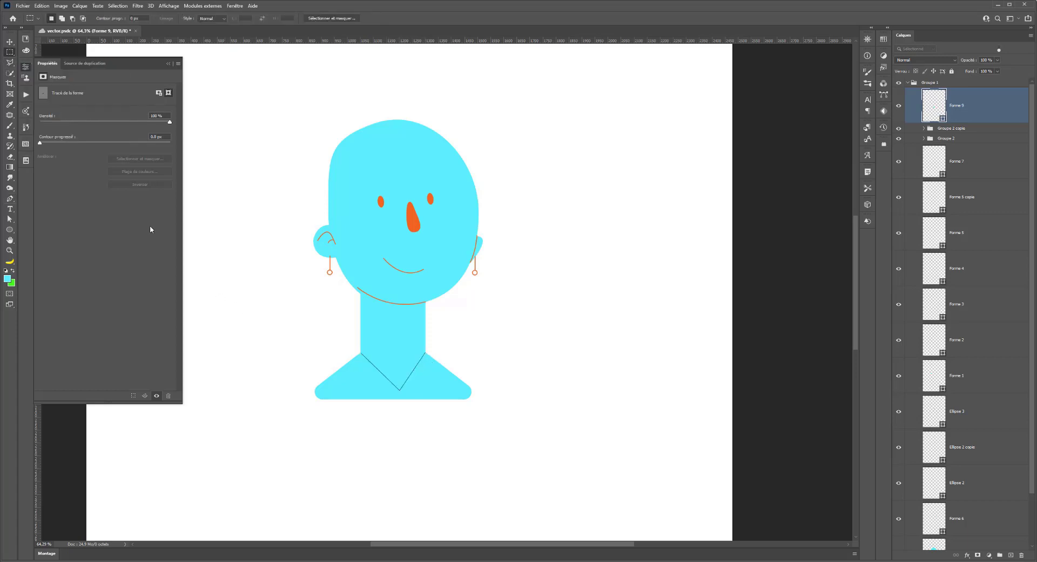
{"action": "left_click", "coordinate": [932, 130]}
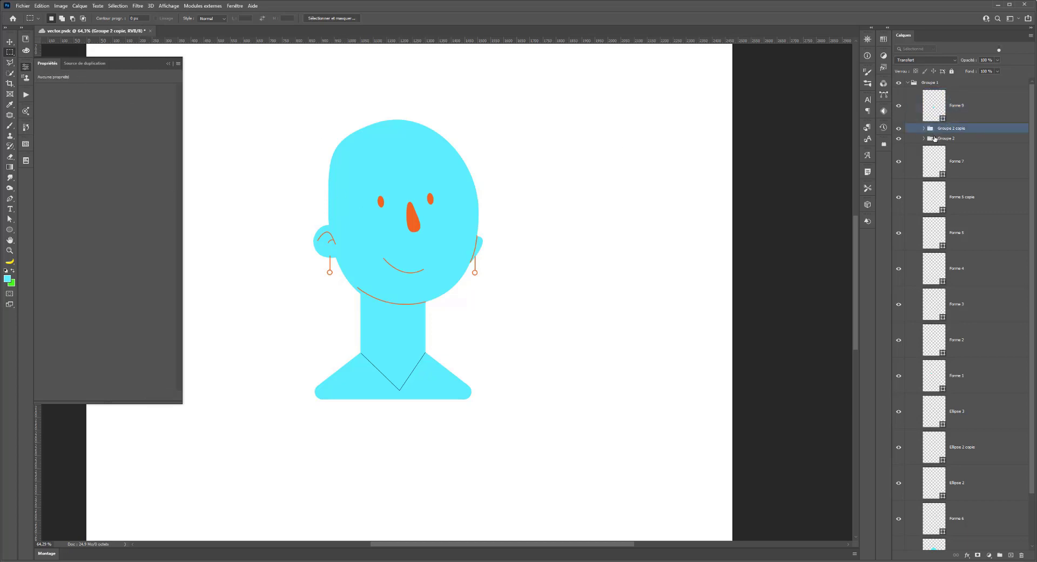
{"action": "left_click_drag", "start_coordinate": [932, 139], "coordinate": [933, 145]}
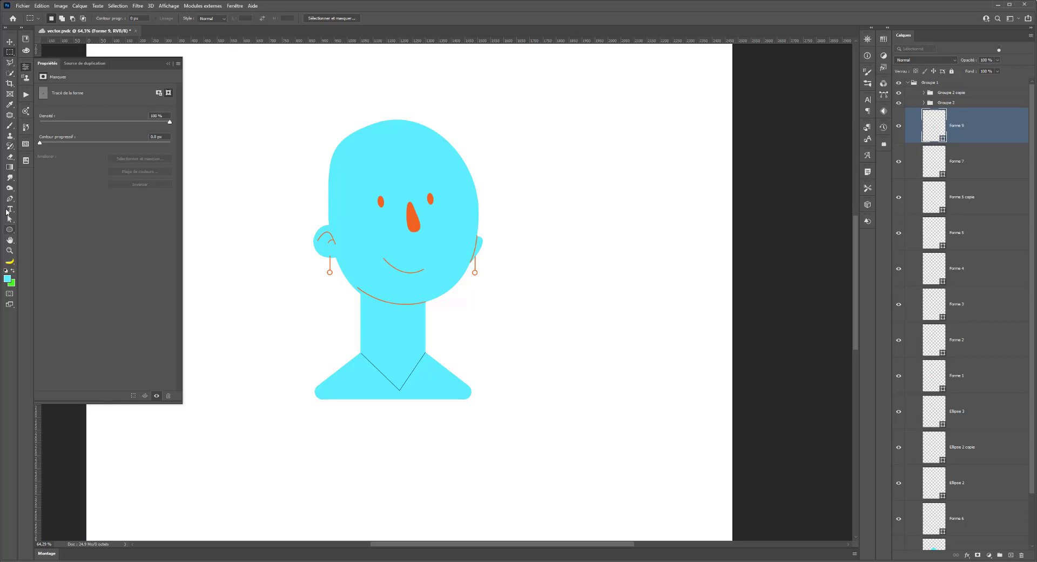
{"action": "left_click", "coordinate": [10, 218]}
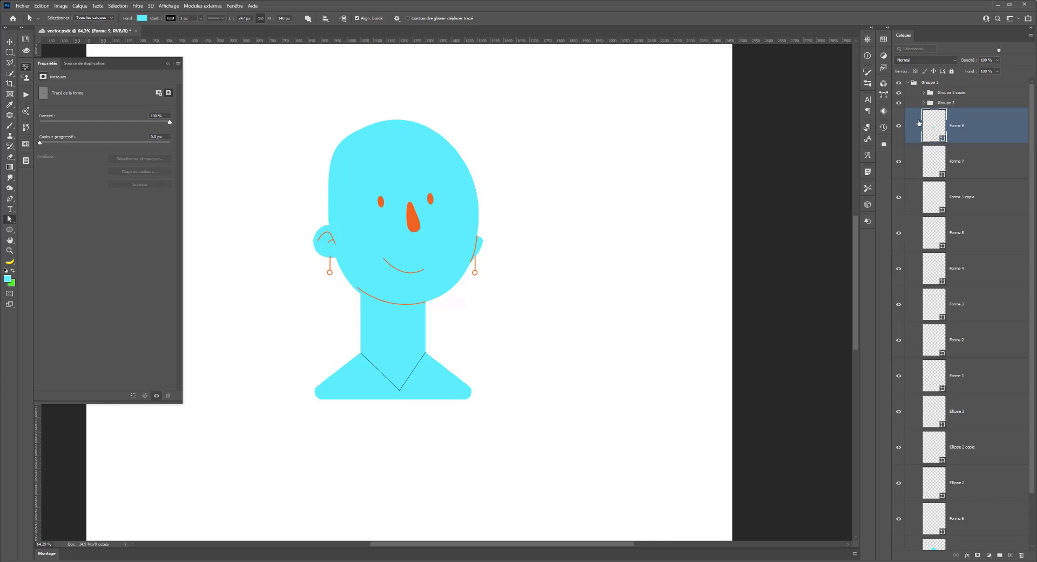
{"action": "left_click_drag", "start_coordinate": [414, 362], "coordinate": [420, 360]}
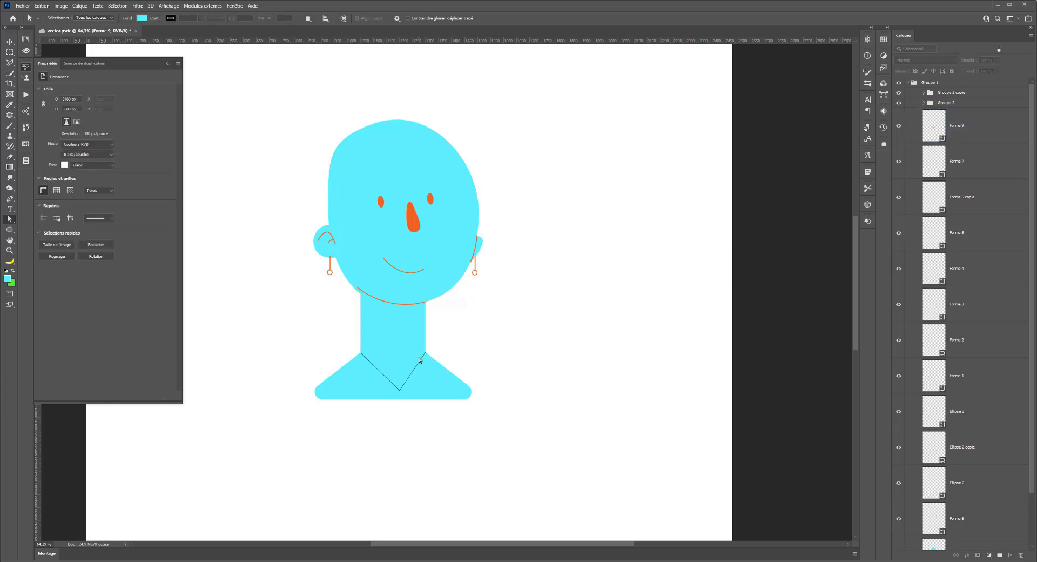
{"action": "left_click", "coordinate": [413, 374]}
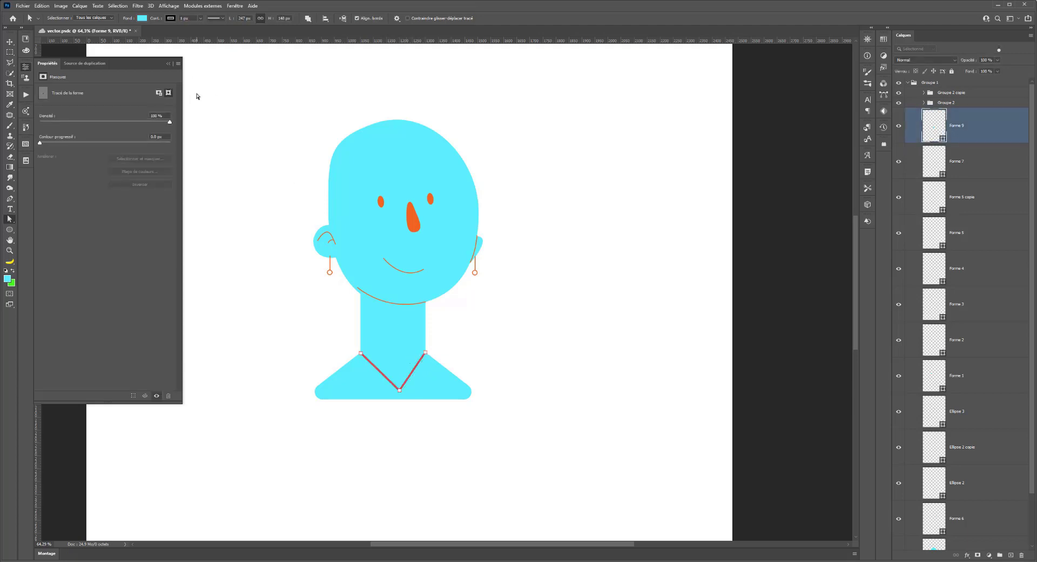
{"action": "left_click", "coordinate": [141, 18]}
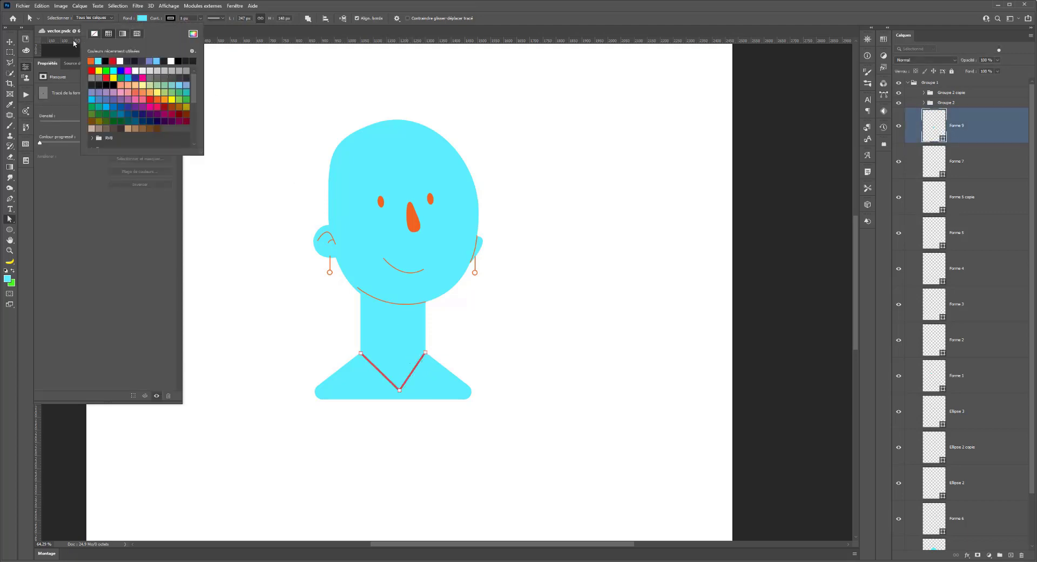
{"action": "left_click", "coordinate": [170, 17]}
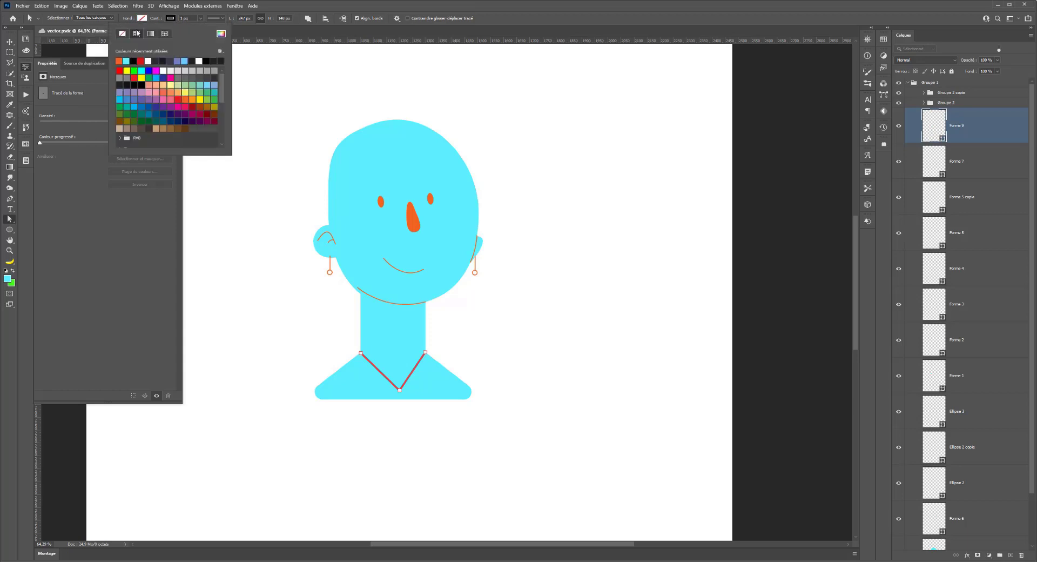
{"action": "left_click", "coordinate": [169, 17]}
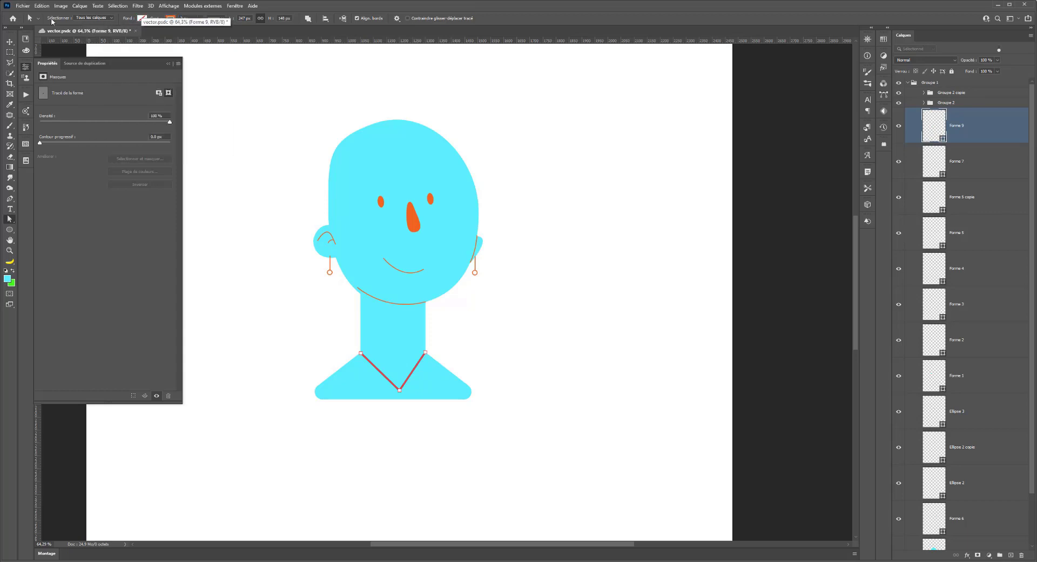
{"action": "key", "text": "m"}
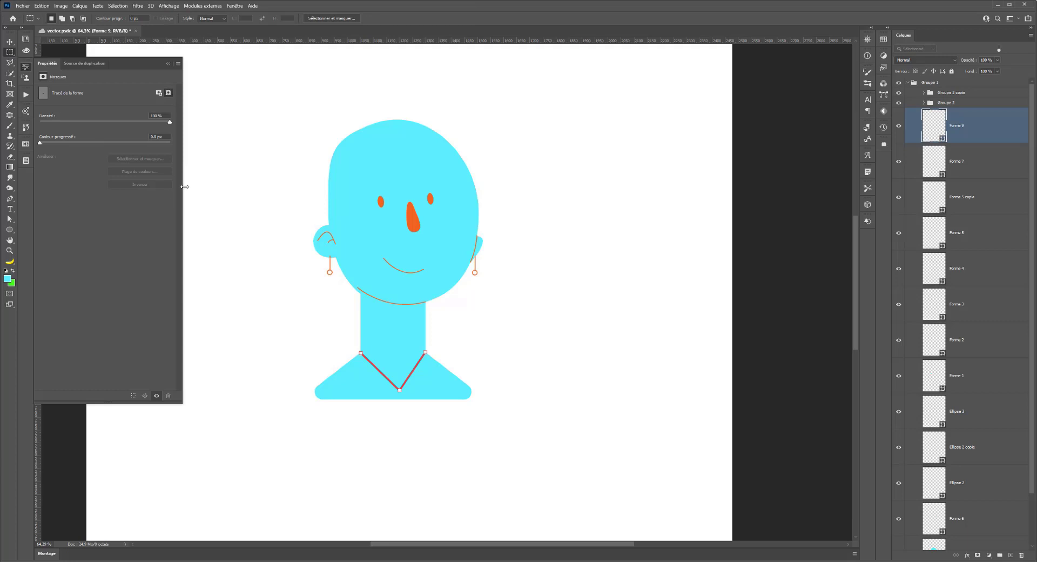
{"action": "key", "text": "Escape"}
{"action": "key", "text": "ctrl+h"}
- Pen a thin orange hair line from the ear over the crown, down the left side, ending beside the neck
{"action": "left_click", "coordinate": [10, 203]}
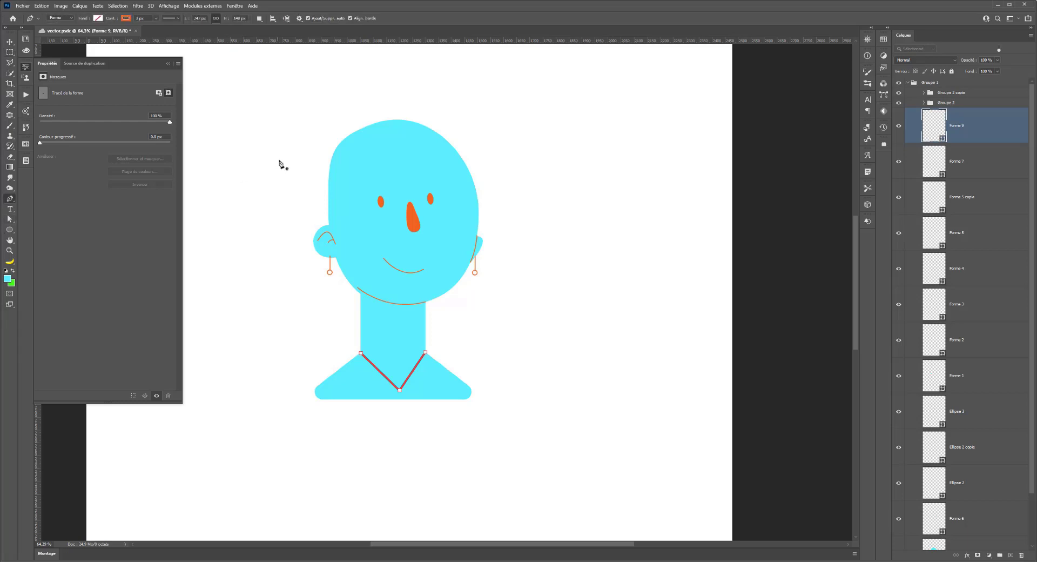
{"action": "left_click", "coordinate": [329, 224]}
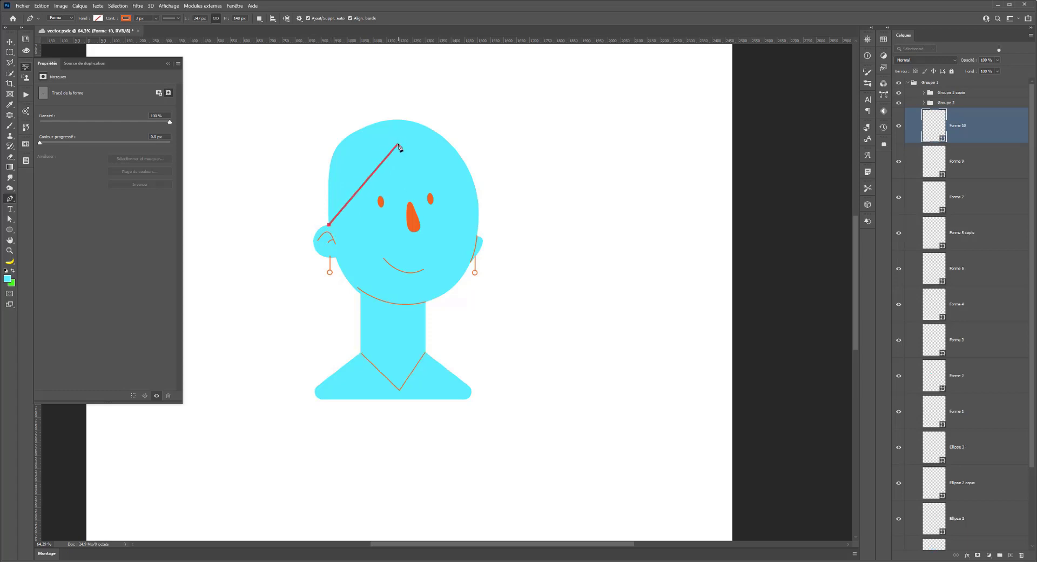
{"action": "mouse_move", "coordinate": [408, 121]}
{"action": "left_mouse_down"}
{"action": "mouse_move", "coordinate": [407, 52]}
{"action": "mouse_move", "coordinate": [387, 120]}
{"action": "mouse_move", "coordinate": [352, 121]}
{"action": "mouse_move", "coordinate": [435, 83]}
{"action": "mouse_move", "coordinate": [352, 115]}
{"action": "mouse_move", "coordinate": [389, 123]}
{"action": "left_mouse_up"}
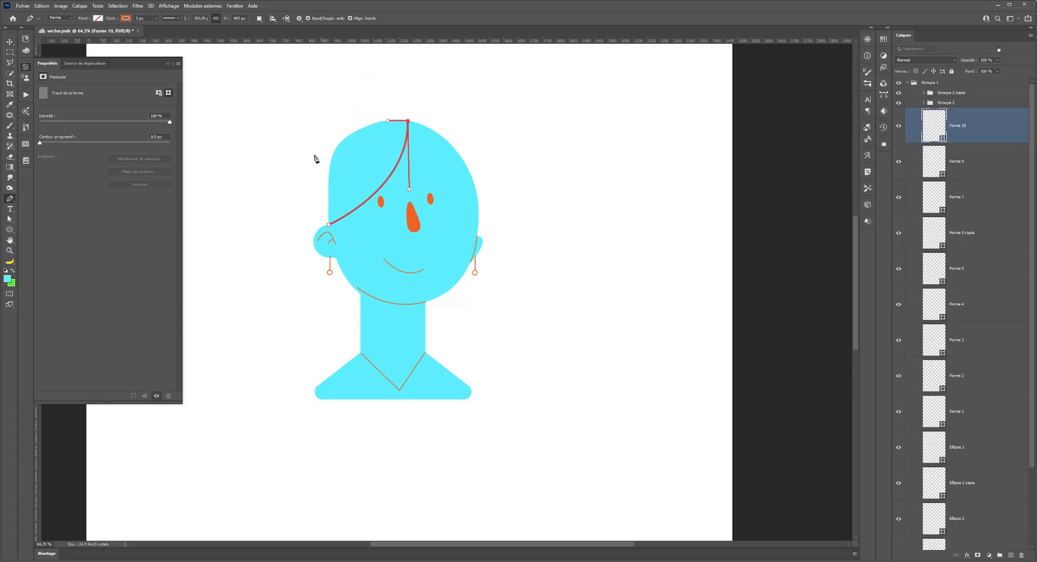
{"action": "mouse_move", "coordinate": [315, 159]}
{"action": "left_mouse_down"}
{"action": "mouse_move", "coordinate": [297, 196]}
{"action": "mouse_move", "coordinate": [315, 183]}
{"action": "mouse_move", "coordinate": [308, 162]}
{"action": "mouse_move", "coordinate": [282, 202]}
{"action": "left_mouse_up"}
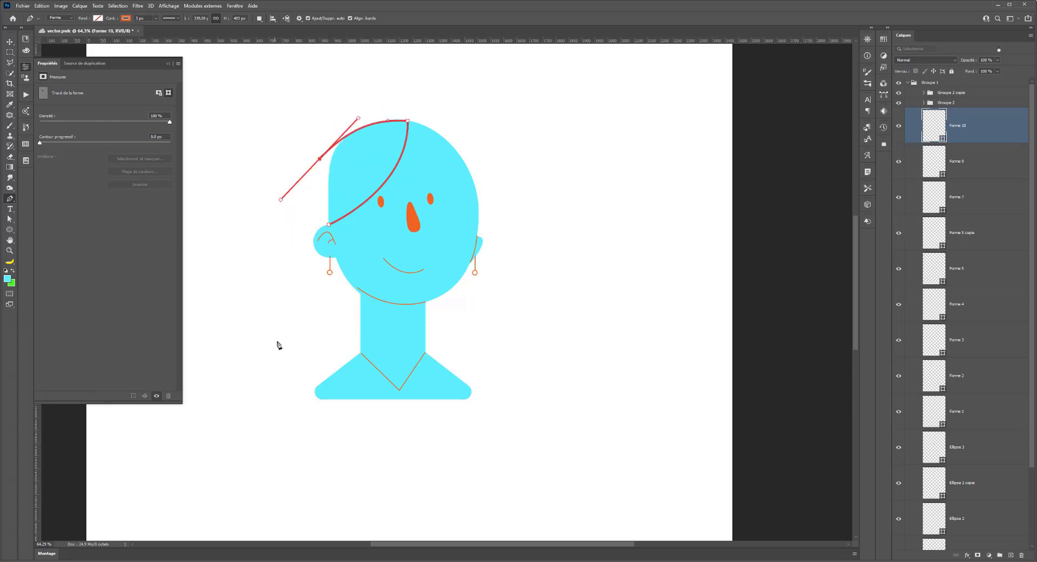
{"action": "left_click", "coordinate": [275, 365]}
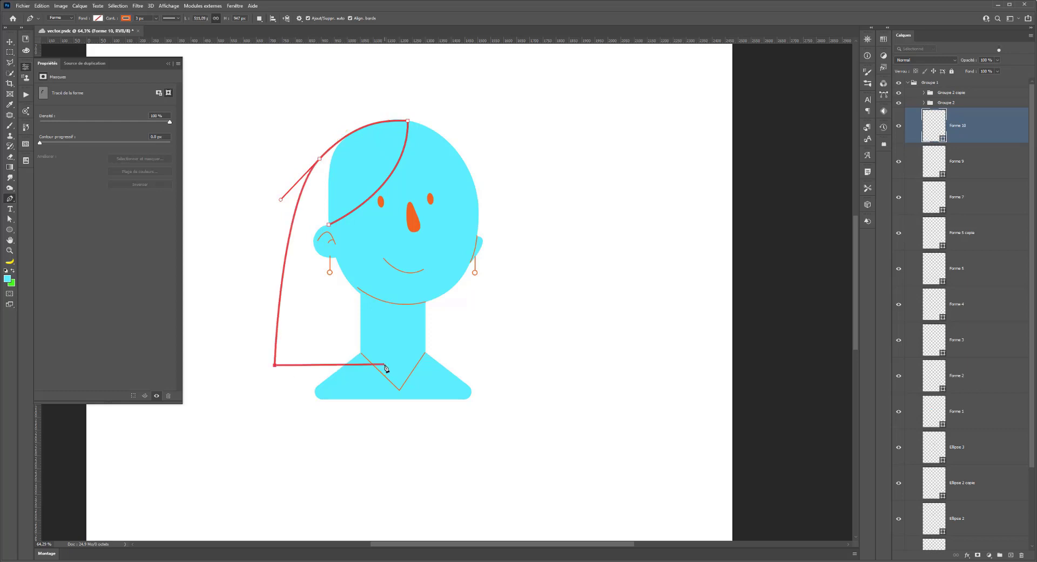
{"action": "left_click_drag", "start_coordinate": [480, 374], "coordinate": [556, 359]}
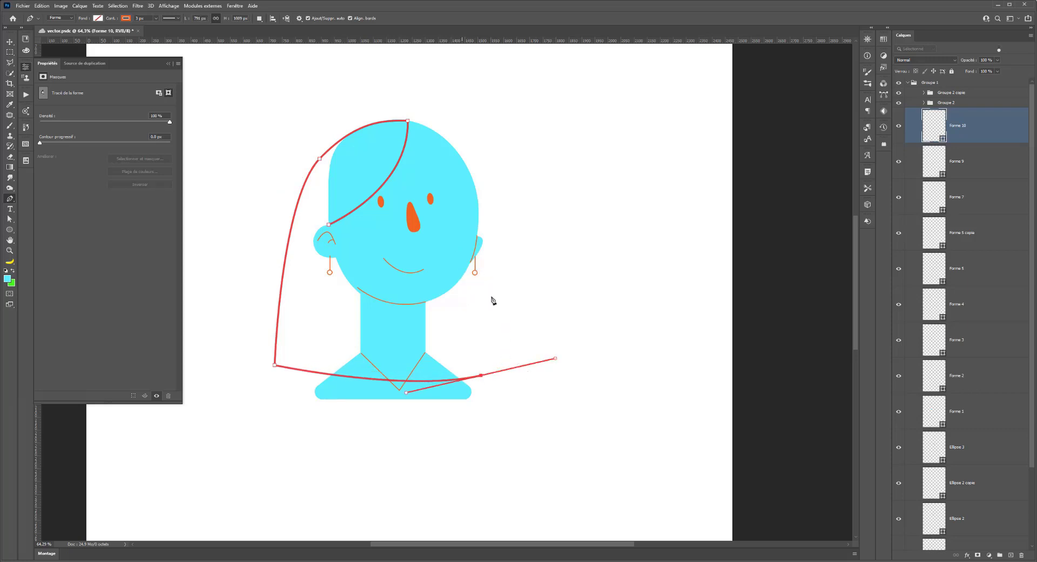
{"action": "left_click_drag", "start_coordinate": [555, 358], "coordinate": [469, 342]}
{"action": "left_click_drag", "start_coordinate": [500, 353], "coordinate": [488, 294]}
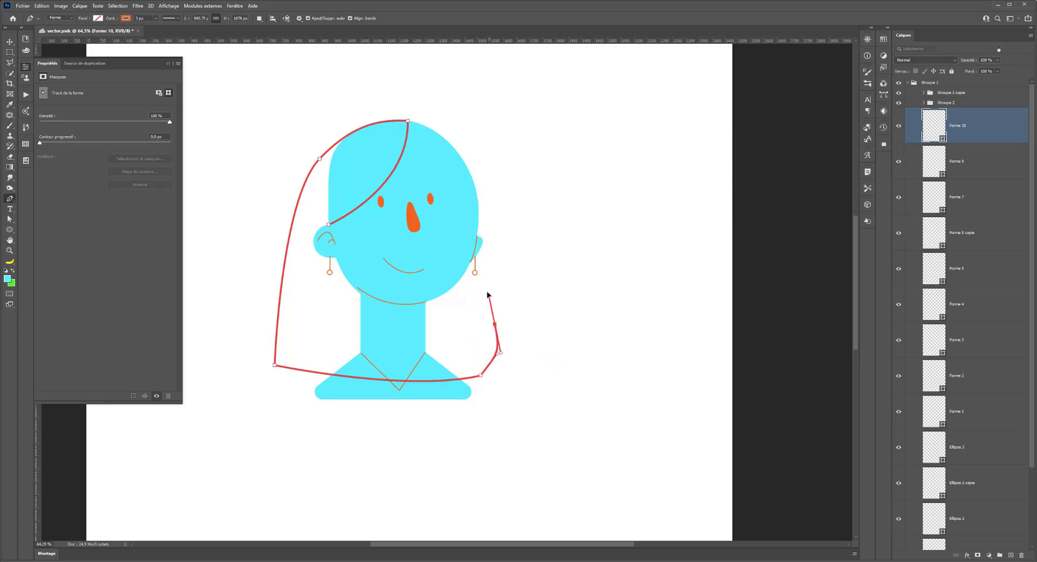
{"action": "key", "text": "ctrl+z"}
{"action": "key", "text": "ctrl+z"}
{"action": "key", "text": "ctrl+z"}
{"action": "key", "text": "ctrl+z"}
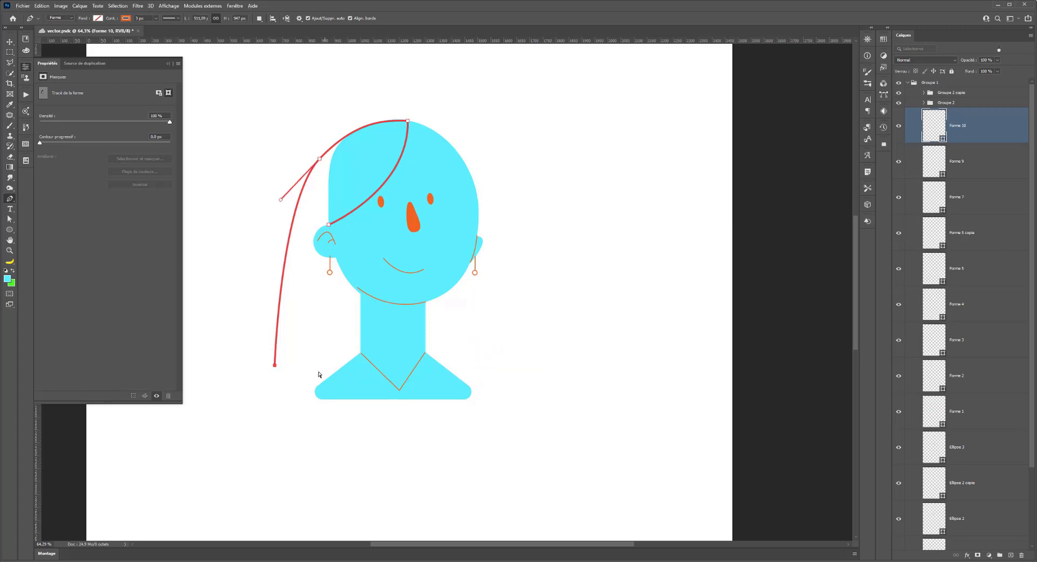
{"action": "left_click_drag", "start_coordinate": [331, 377], "coordinate": [399, 373]}
{"action": "key", "text": "Escape"}
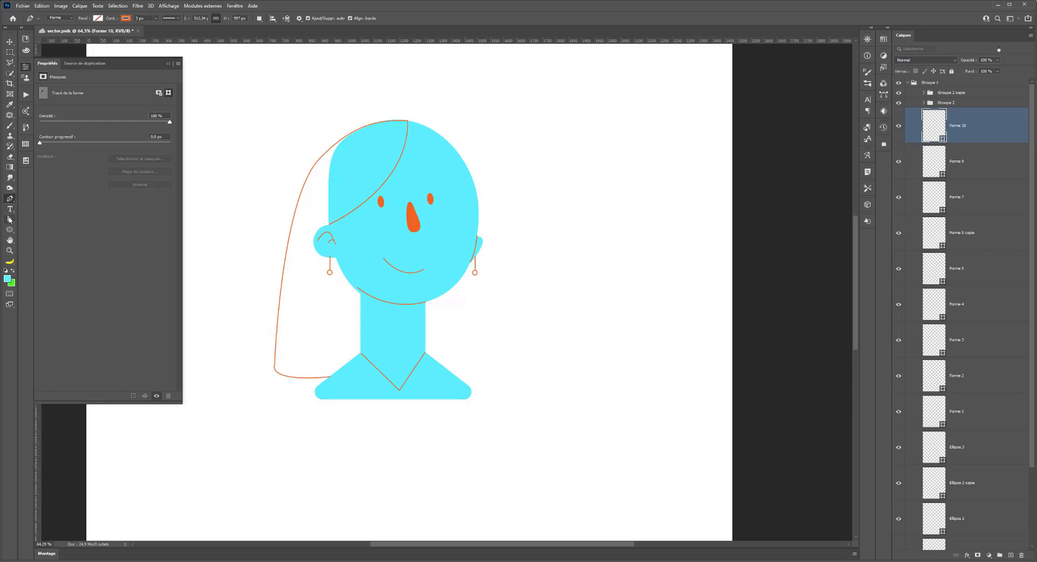
{"action": "left_click", "coordinate": [9, 219]}
{"action": "left_click", "coordinate": [289, 241]}
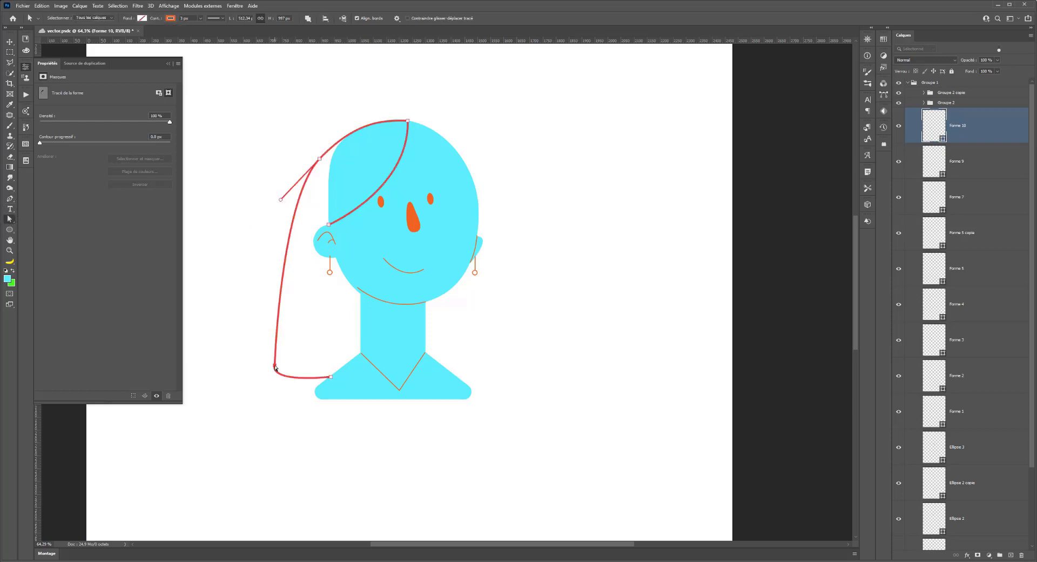
{"action": "left_click_drag", "start_coordinate": [276, 367], "coordinate": [273, 363]}
{"action": "left_click_drag", "start_coordinate": [276, 368], "coordinate": [349, 366]}
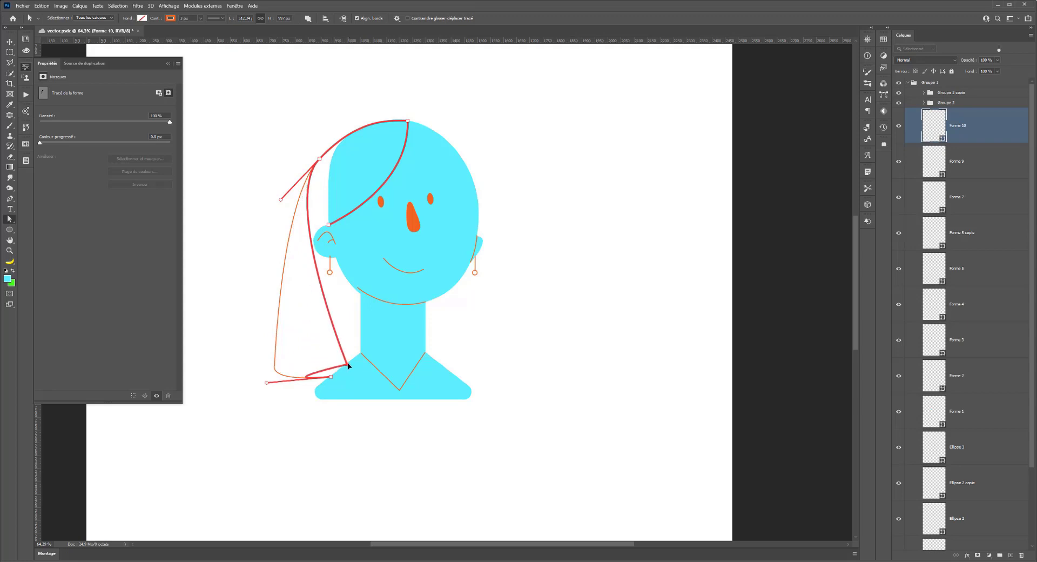
{"action": "left_click_drag", "start_coordinate": [348, 365], "coordinate": [316, 367]}
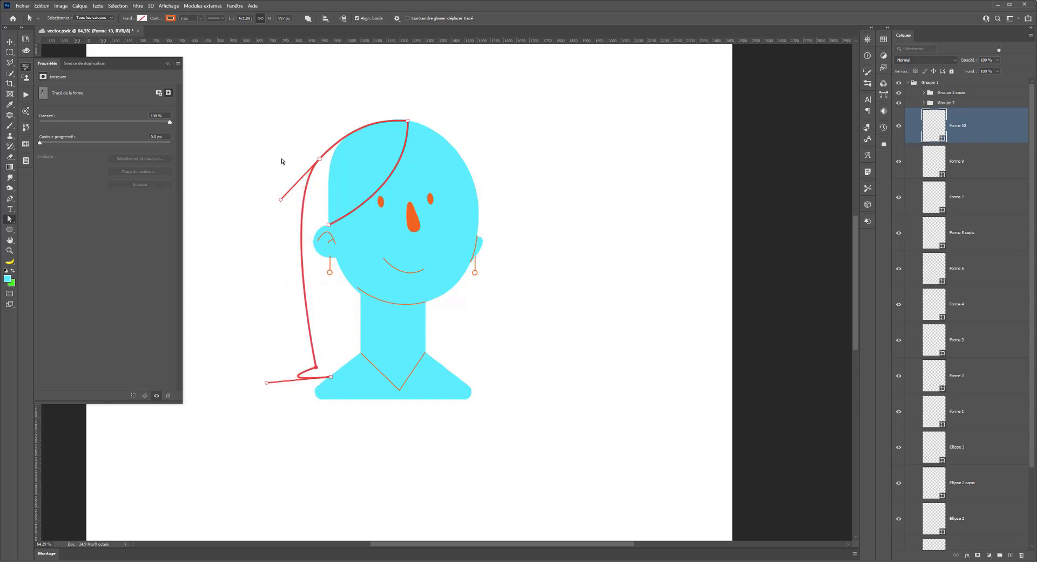
{"action": "left_click", "coordinate": [281, 201]}
{"action": "left_click", "coordinate": [308, 216]}
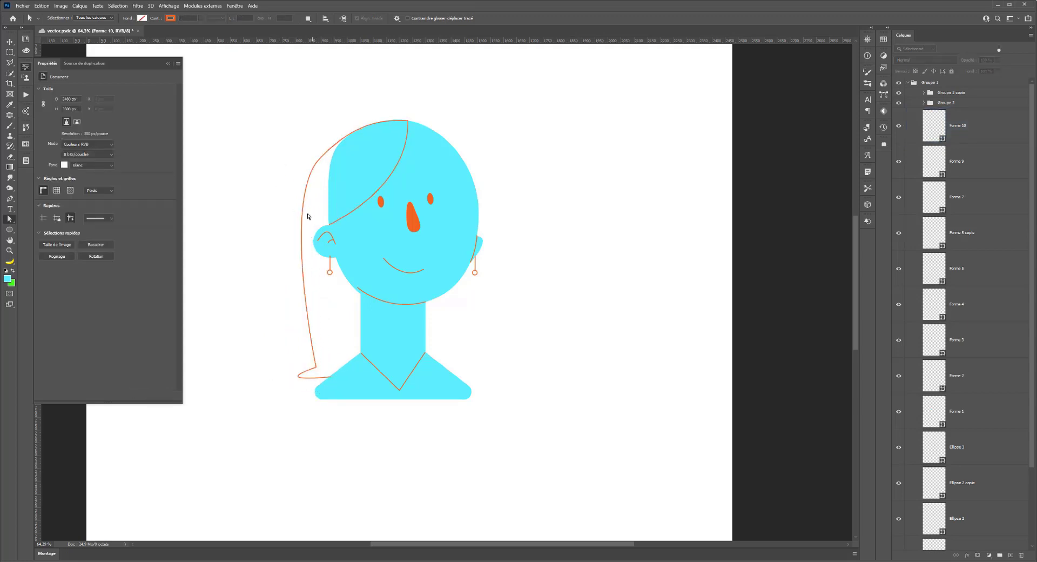
{"action": "left_click", "coordinate": [302, 214]}
{"action": "left_click_drag", "start_coordinate": [281, 200], "coordinate": [308, 219]}
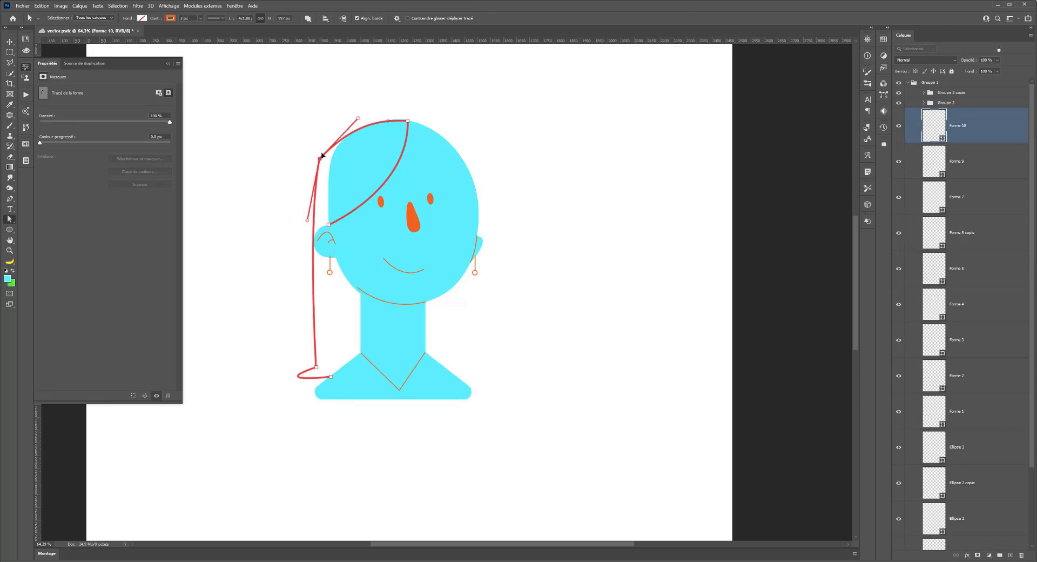
{"action": "left_click_drag", "start_coordinate": [322, 155], "coordinate": [328, 158]}
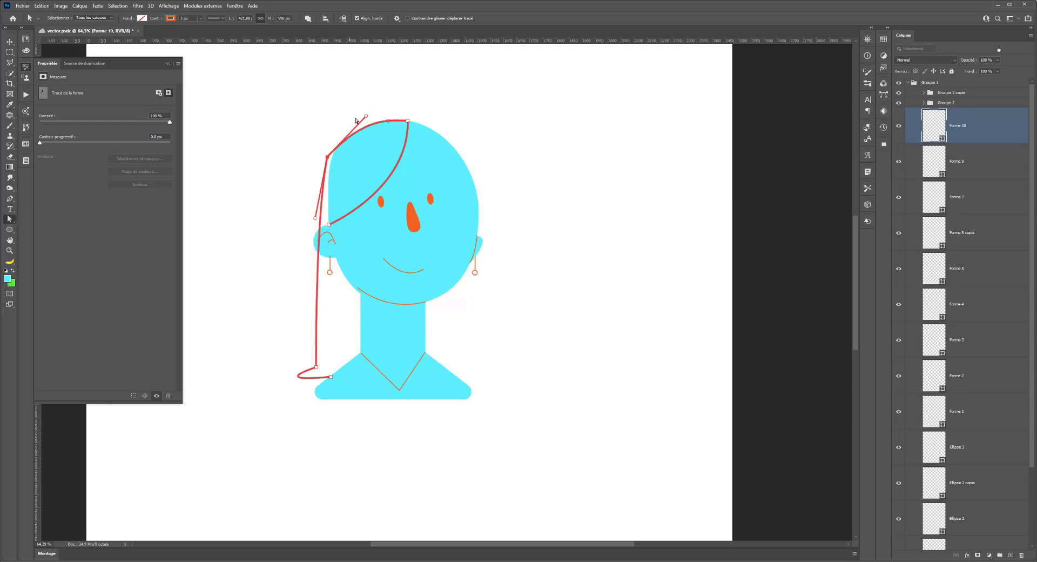
{"action": "left_click_drag", "start_coordinate": [314, 219], "coordinate": [304, 202]}
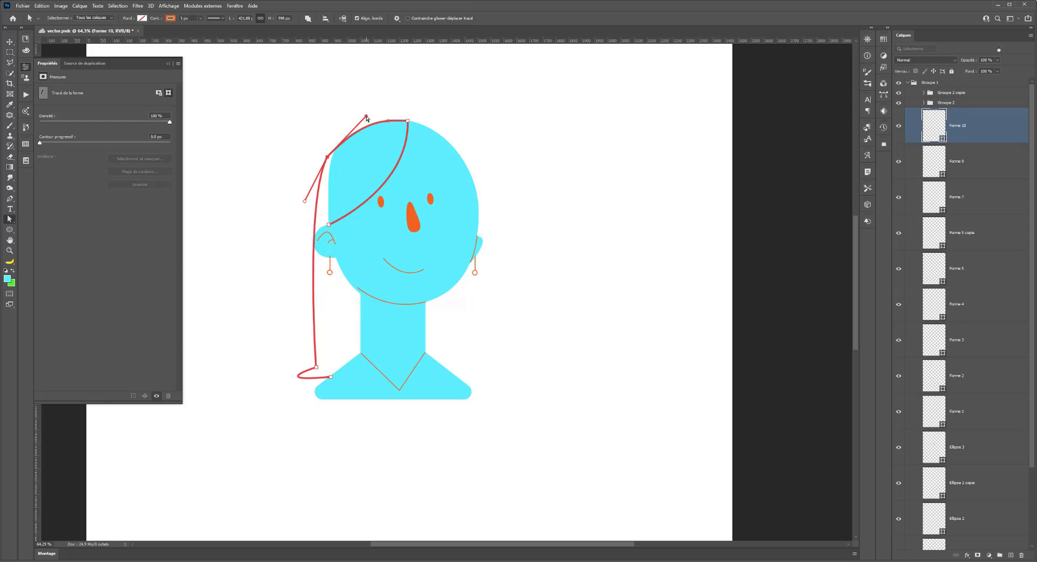
{"action": "left_click_drag", "start_coordinate": [367, 117], "coordinate": [357, 128]}
{"action": "left_click_drag", "start_coordinate": [356, 125], "coordinate": [363, 118]}
{"action": "left_click_drag", "start_coordinate": [326, 157], "coordinate": [327, 148]}
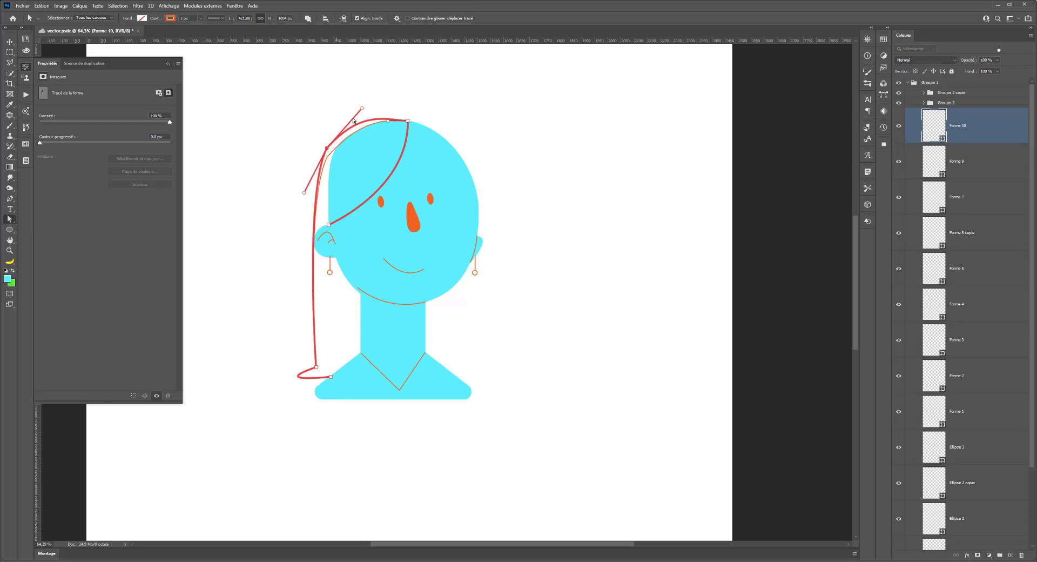
{"action": "left_click_drag", "start_coordinate": [362, 112], "coordinate": [368, 117]}
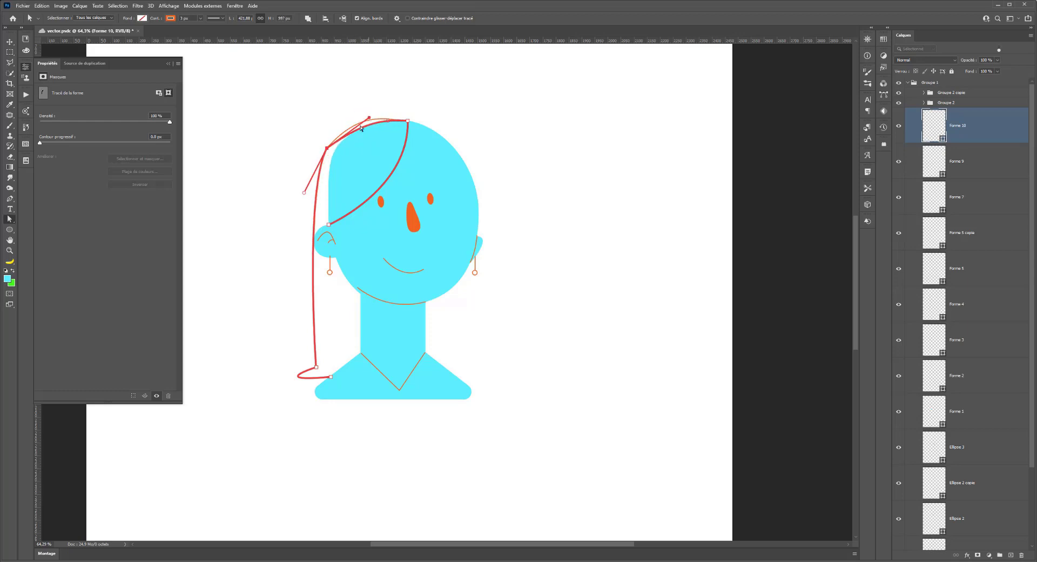
{"action": "left_click", "coordinate": [304, 193]}
{"action": "left_click", "coordinate": [326, 147]}
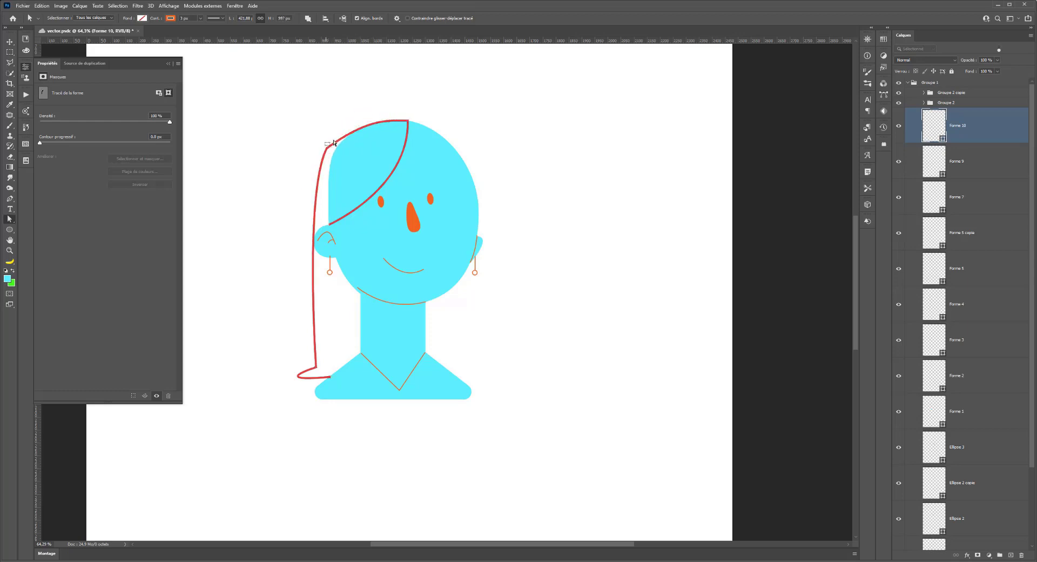
{"action": "key", "text": "ctrl+z"}
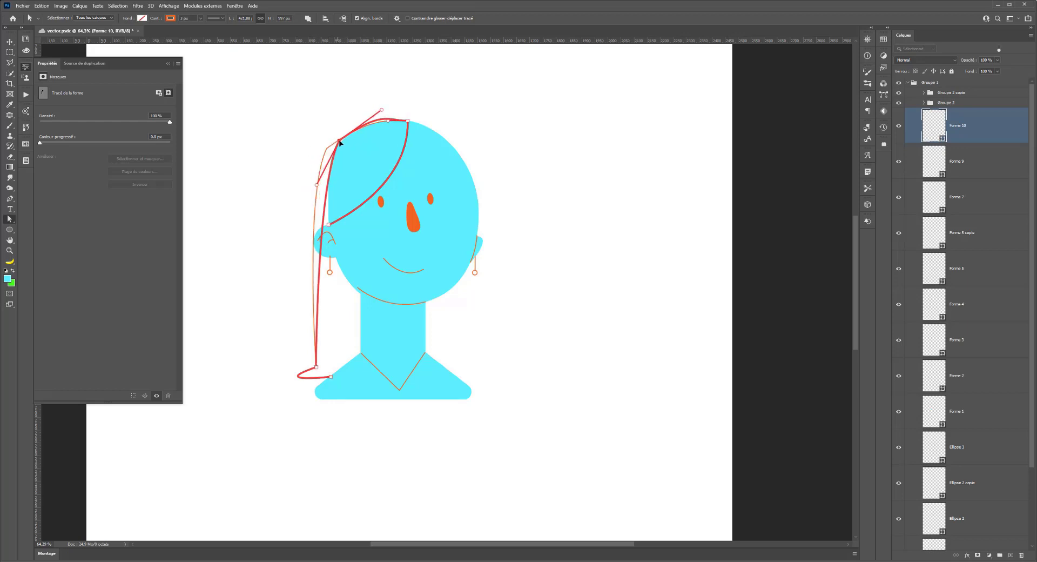
{"action": "key", "text": "ctrl+z"}
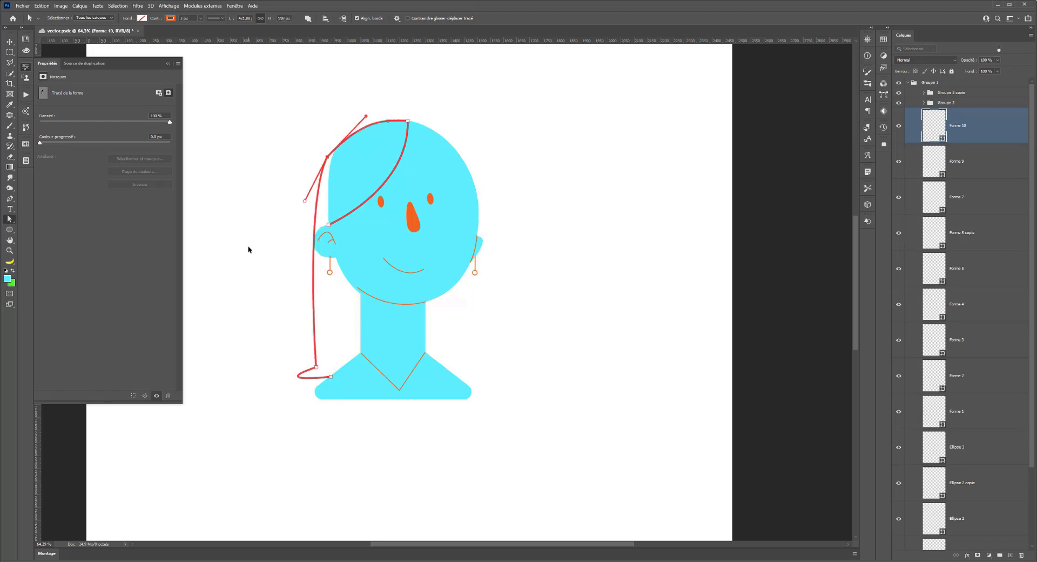
{"action": "key", "text": "ctrl+z"}
{"action": "key", "text": "ctrl+z"}
{"action": "key", "text": "ctrl+z"}
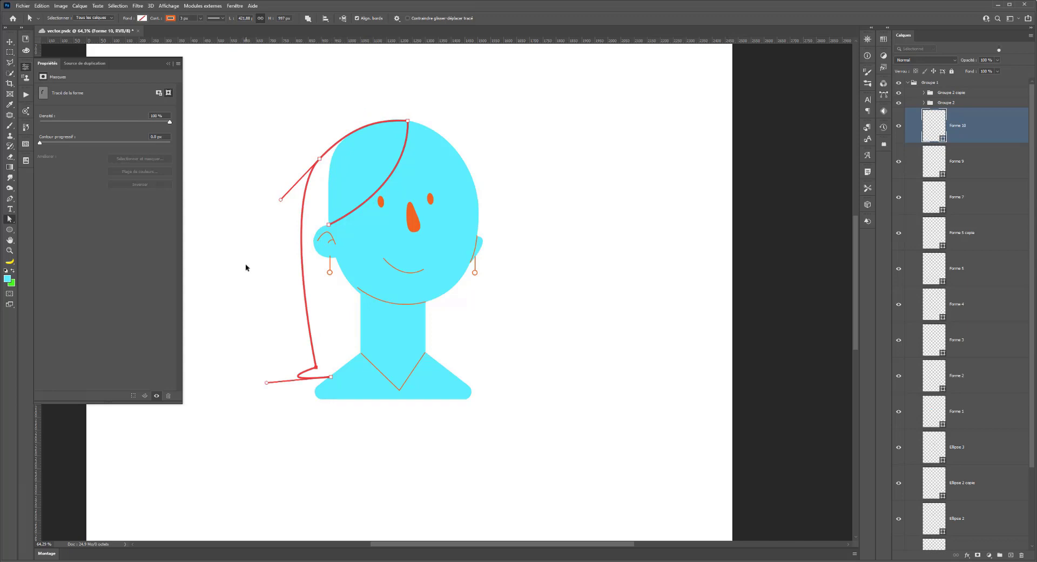
{"action": "key", "text": "ctrl+z"}
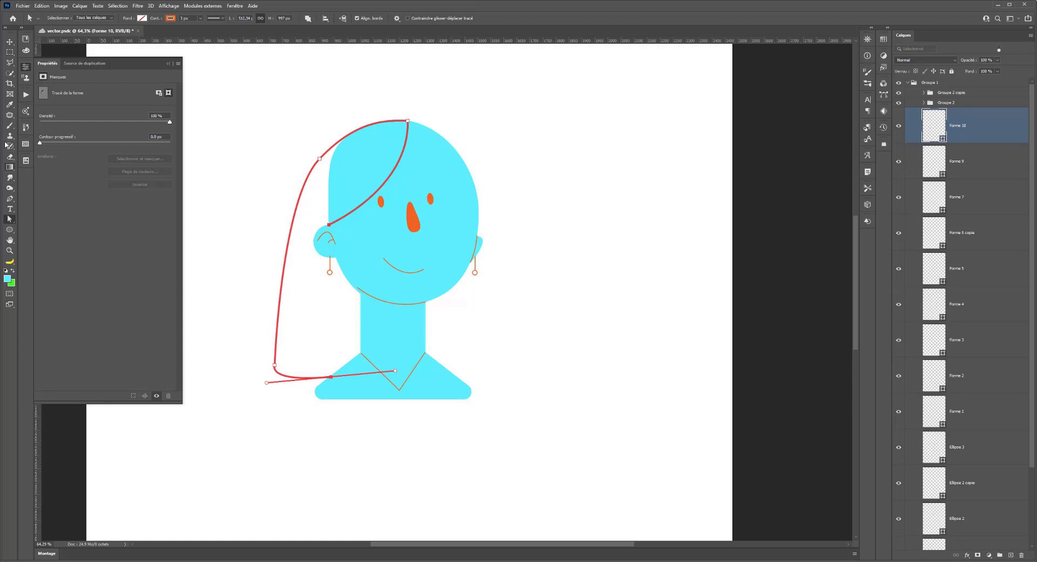
{"action": "left_click", "coordinate": [10, 200]}
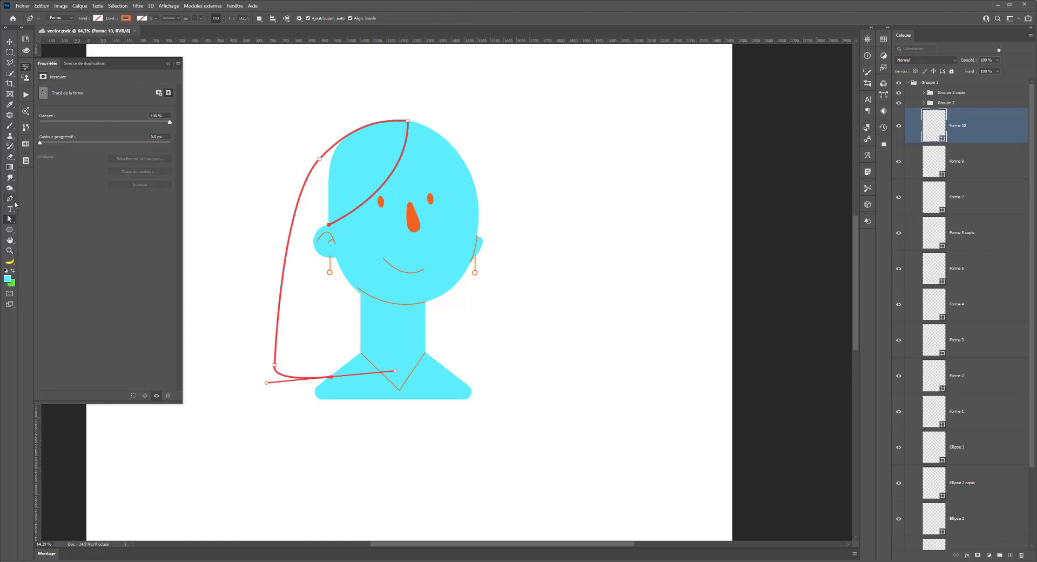
{"action": "key", "text": "Escape"}
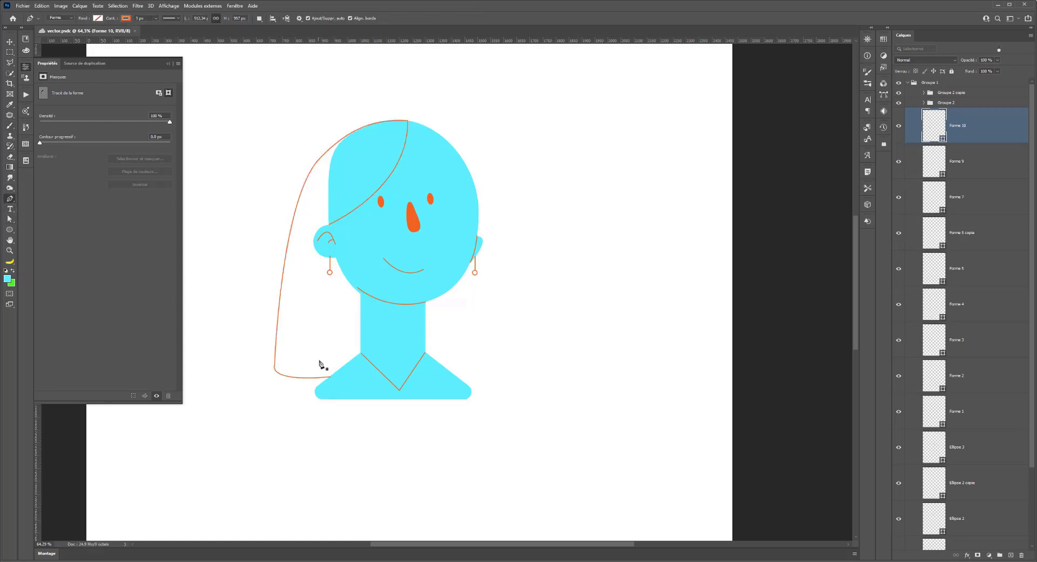
- Draw two curved strands in the left hair, one at 30% opacity, and undo a misplaced third
{"action": "left_click", "coordinate": [329, 376]}
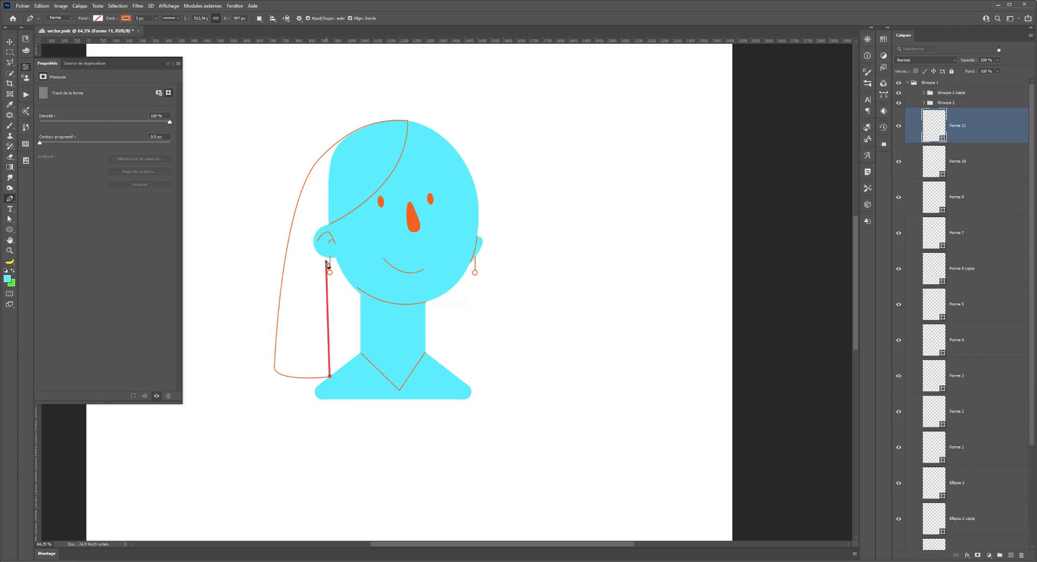
{"action": "mouse_move", "coordinate": [335, 256]}
{"action": "left_mouse_down"}
{"action": "mouse_move", "coordinate": [305, 167]}
{"action": "mouse_move", "coordinate": [254, 160]}
{"action": "mouse_move", "coordinate": [304, 160]}
{"action": "left_mouse_up"}
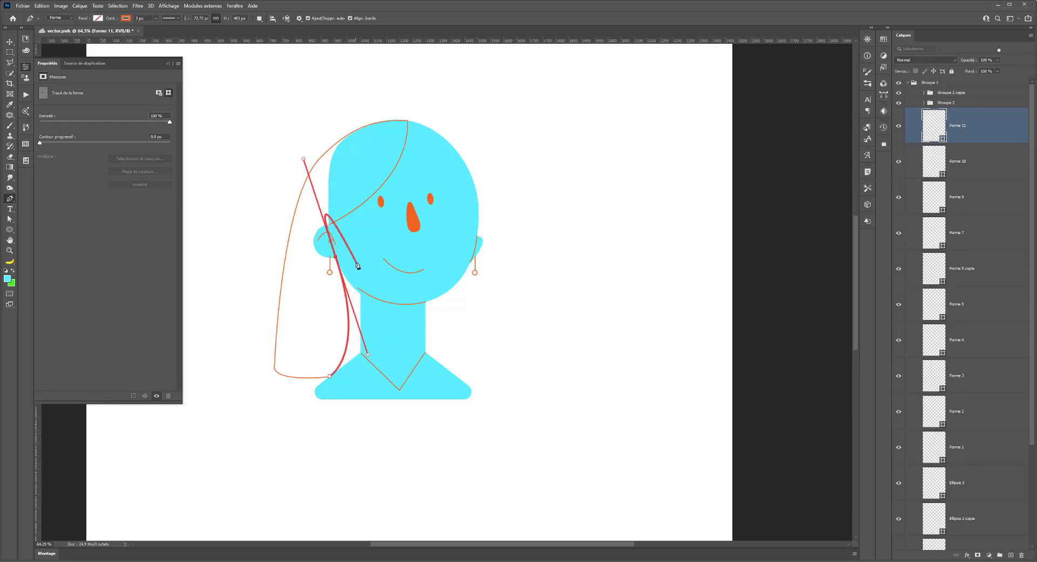
{"action": "key", "text": "Escape"}
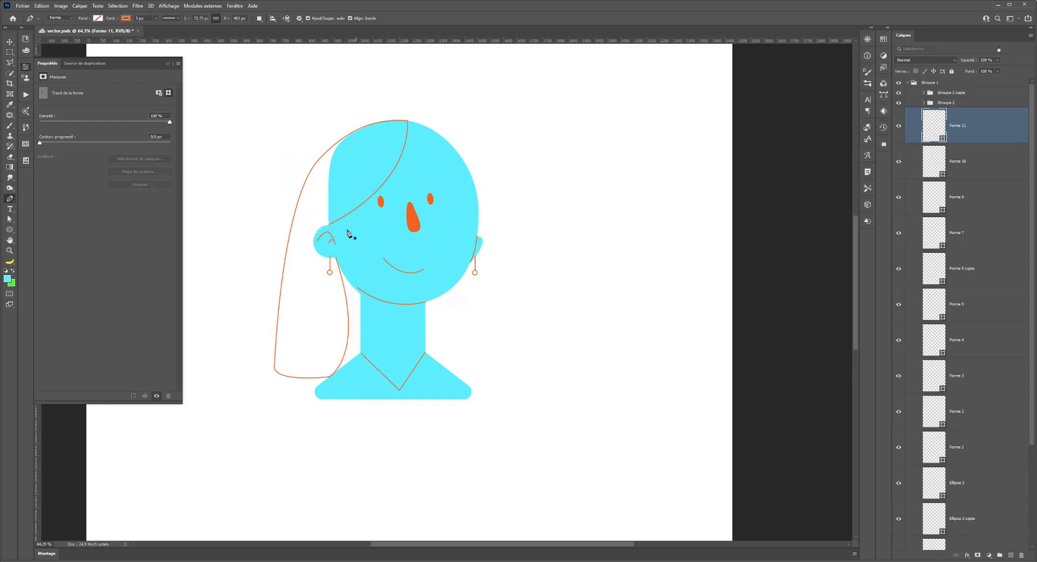
{"action": "left_click", "coordinate": [382, 141]}
{"action": "left_click", "coordinate": [311, 185]}
{"action": "left_click_drag", "start_coordinate": [304, 242], "coordinate": [292, 326]}
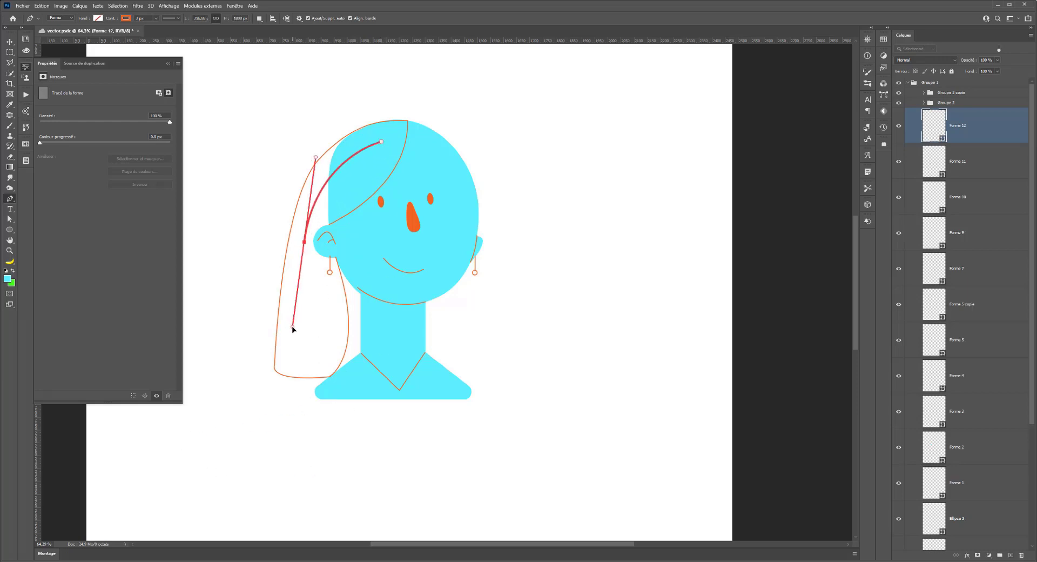
{"action": "key", "text": "3"}
{"action": "key", "text": "Escape"}
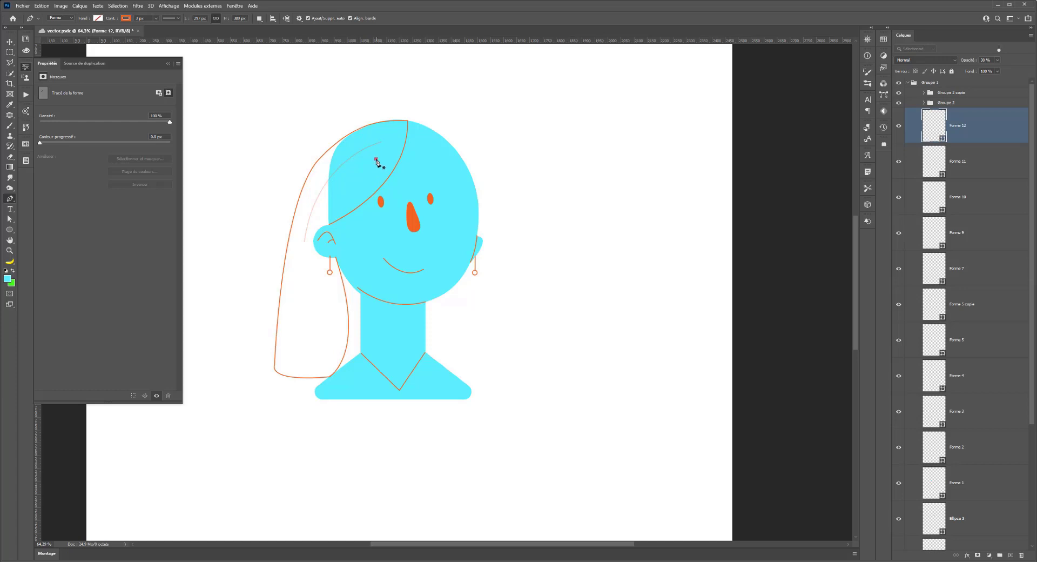
{"action": "left_click", "coordinate": [376, 159]}
{"action": "left_click_drag", "start_coordinate": [354, 191], "coordinate": [336, 219]}
{"action": "key", "text": "Escape"}
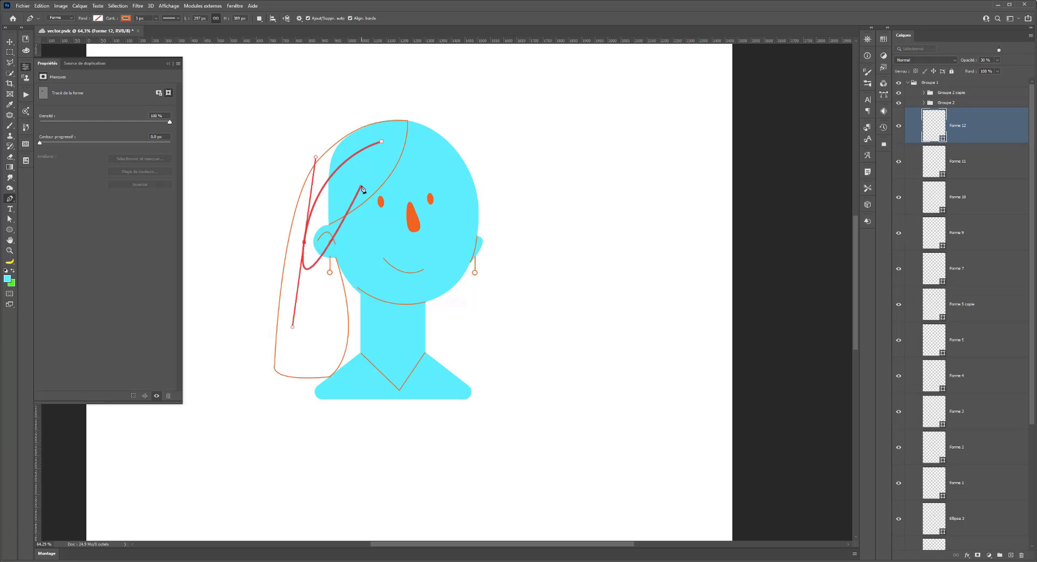
{"action": "key", "text": "ctrl+z"}
- Add three more orange strands: a long one from the head's top and two lower in the hair
{"action": "left_click", "coordinate": [380, 128]}
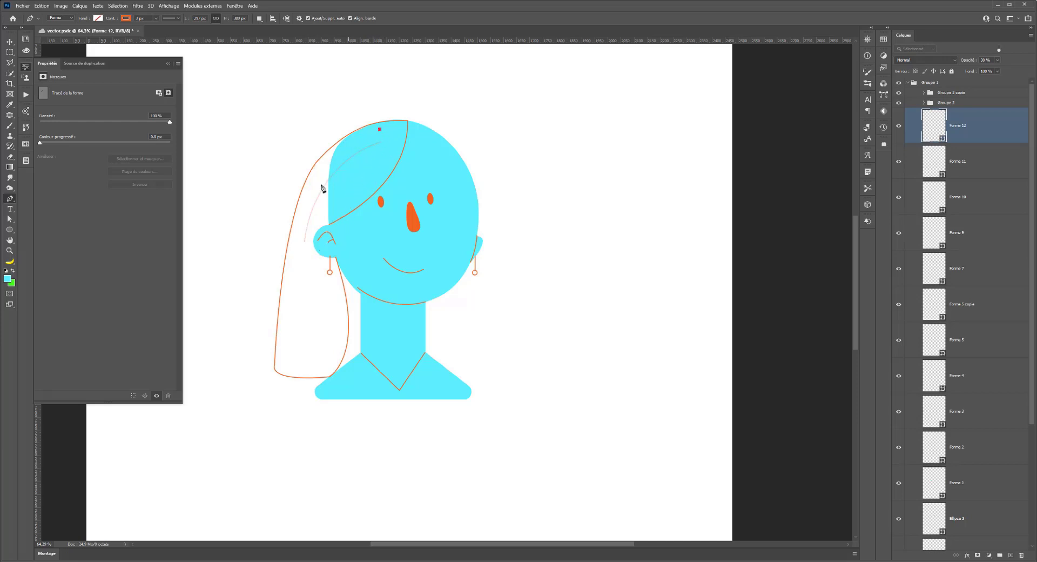
{"action": "left_click_drag", "start_coordinate": [294, 256], "coordinate": [295, 357]}
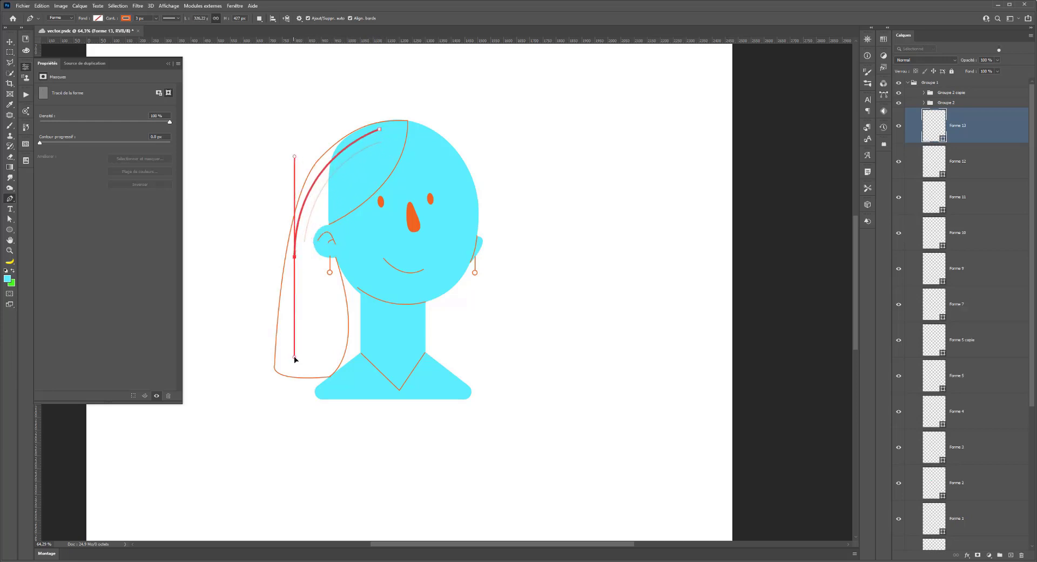
{"action": "key", "text": "Escape"}
{"action": "left_click", "coordinate": [296, 296]}
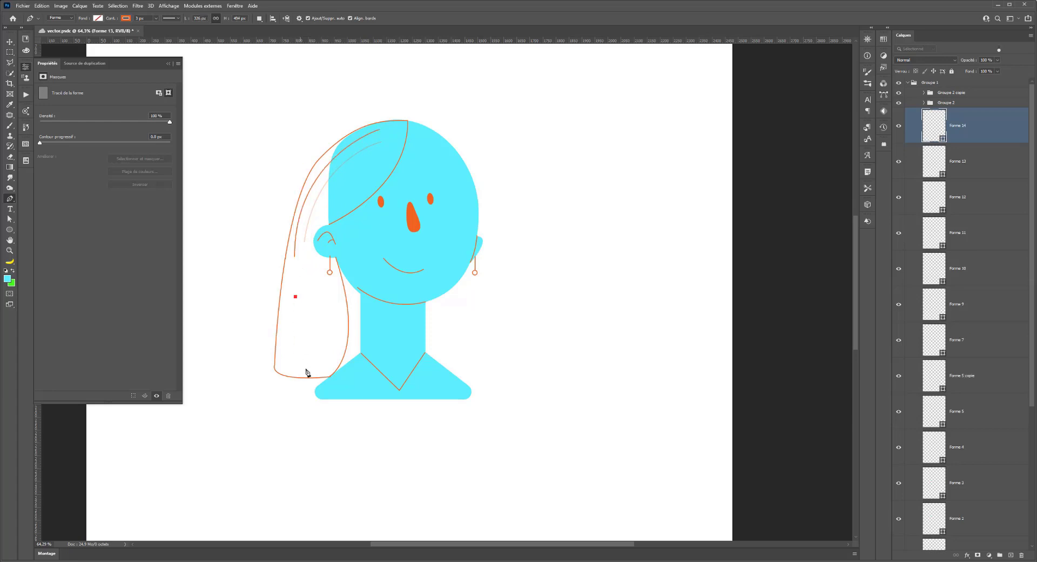
{"action": "mouse_move", "coordinate": [308, 369]}
{"action": "left_mouse_down"}
{"action": "mouse_move", "coordinate": [324, 388]}
{"action": "mouse_move", "coordinate": [360, 396]}
{"action": "left_mouse_up"}
{"action": "key", "text": "Escape"}
{"action": "left_click", "coordinate": [317, 290]}
{"action": "left_click", "coordinate": [328, 366]}
{"action": "key", "text": "Escape"}
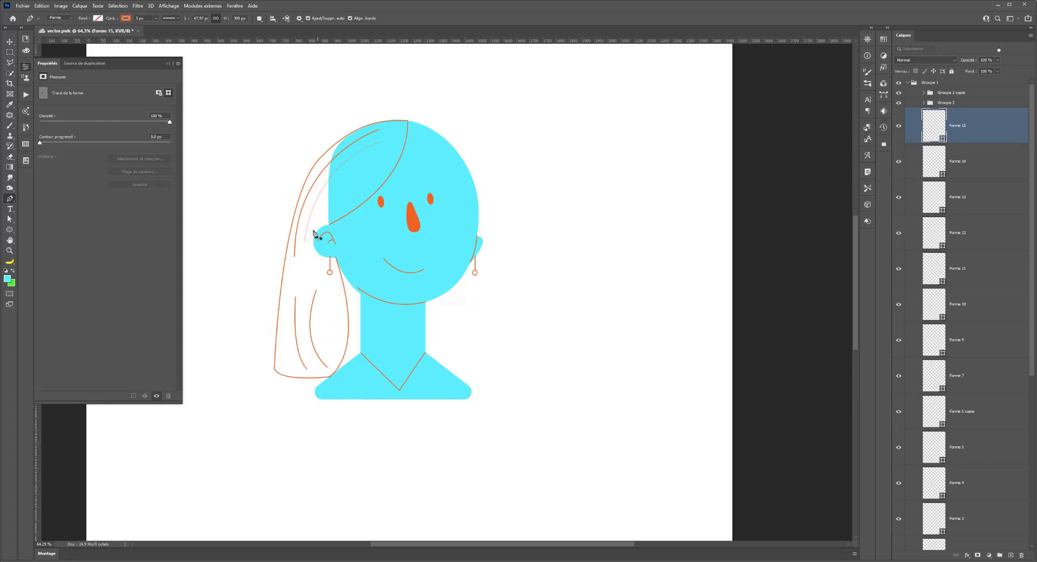
- Draw a closed, pointed fringe outline from the crown sweeping over the right of the forehead
{"action": "left_click", "coordinate": [316, 209], "text": "ctrl"}
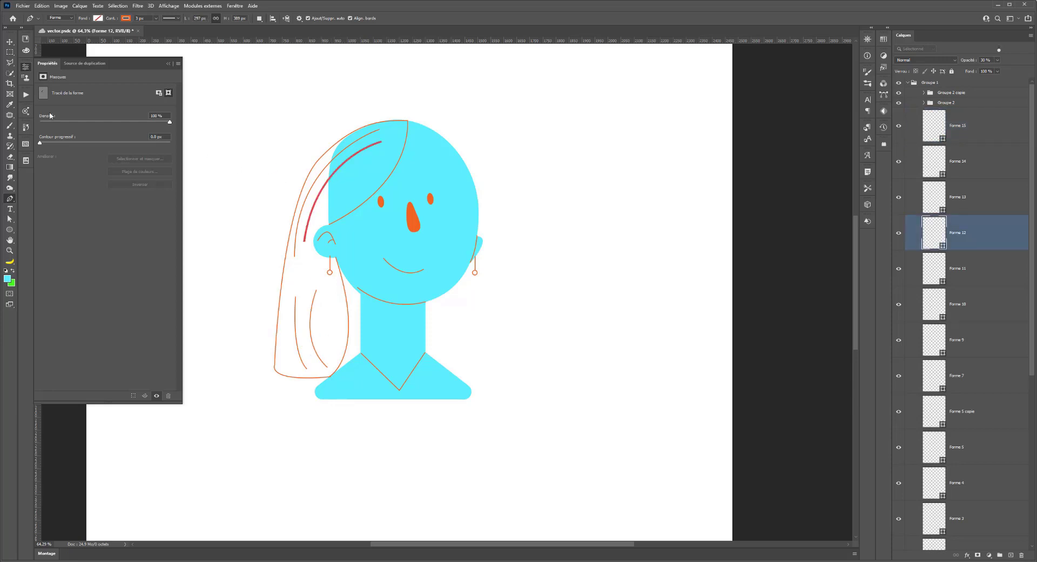
{"action": "left_click", "coordinate": [10, 52]}
{"action": "left_click", "coordinate": [407, 118]}
{"action": "left_click", "coordinate": [482, 186]}
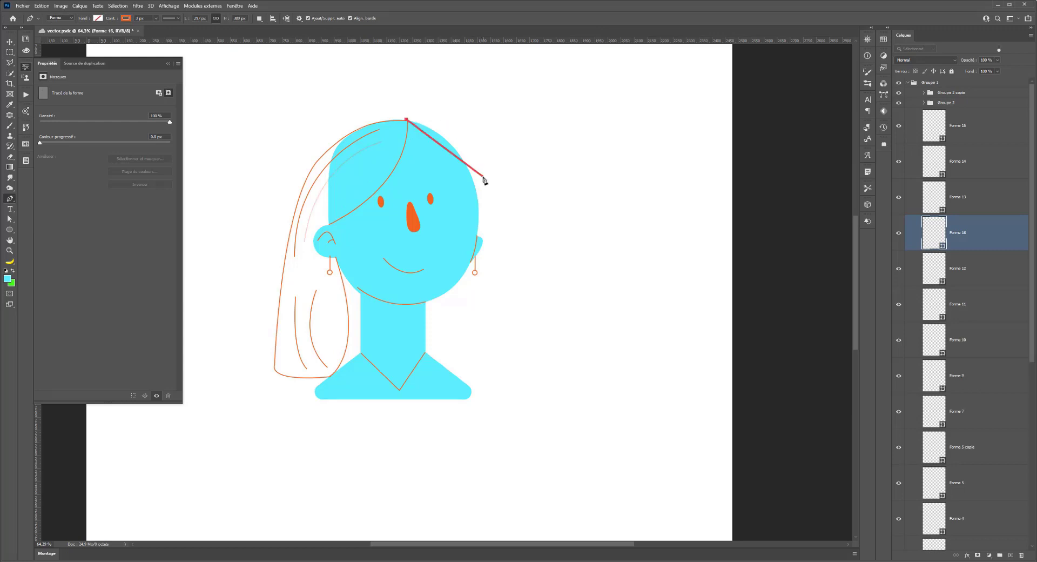
{"action": "left_click_drag", "start_coordinate": [482, 186], "coordinate": [513, 243]}
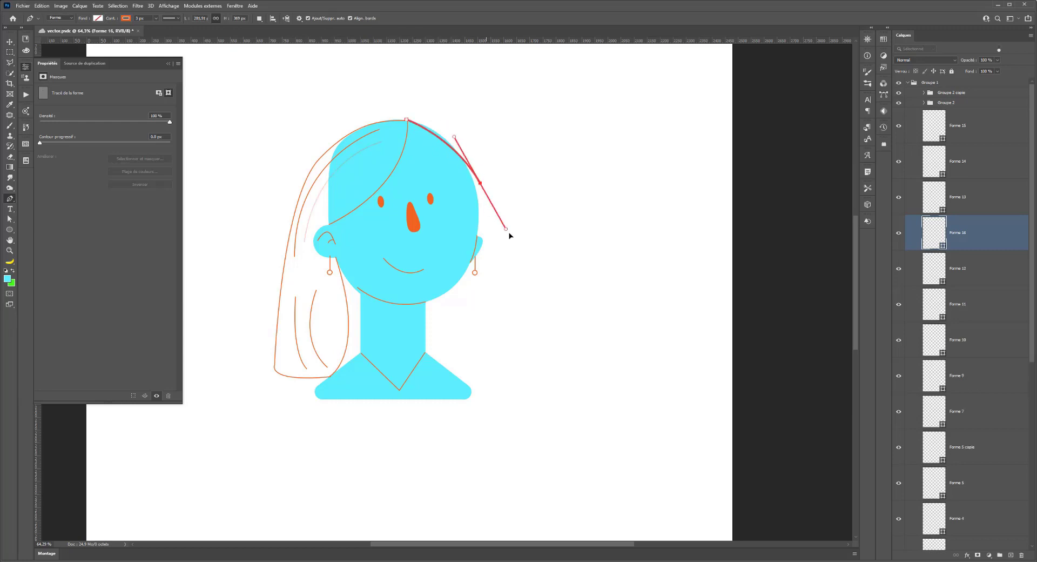
{"action": "left_click", "coordinate": [480, 185], "text": "alt"}
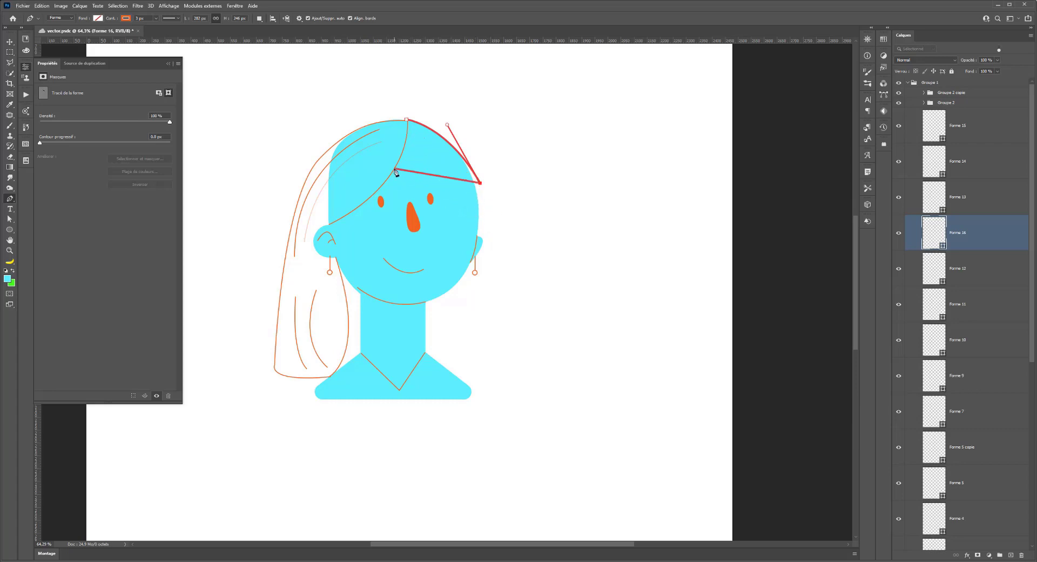
{"action": "left_click", "coordinate": [405, 146]}
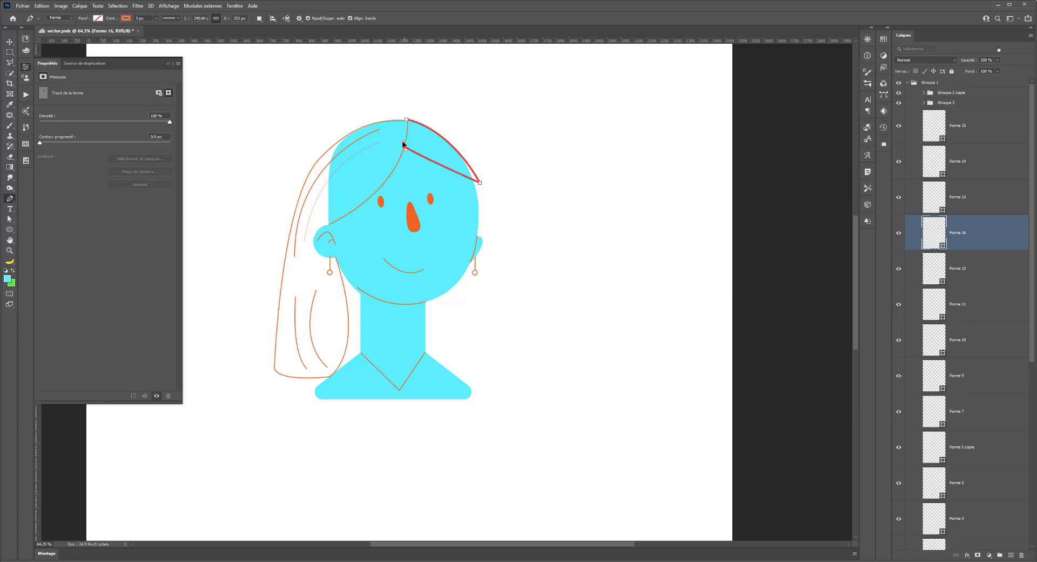
{"action": "left_click_drag", "start_coordinate": [403, 143], "coordinate": [401, 124]}
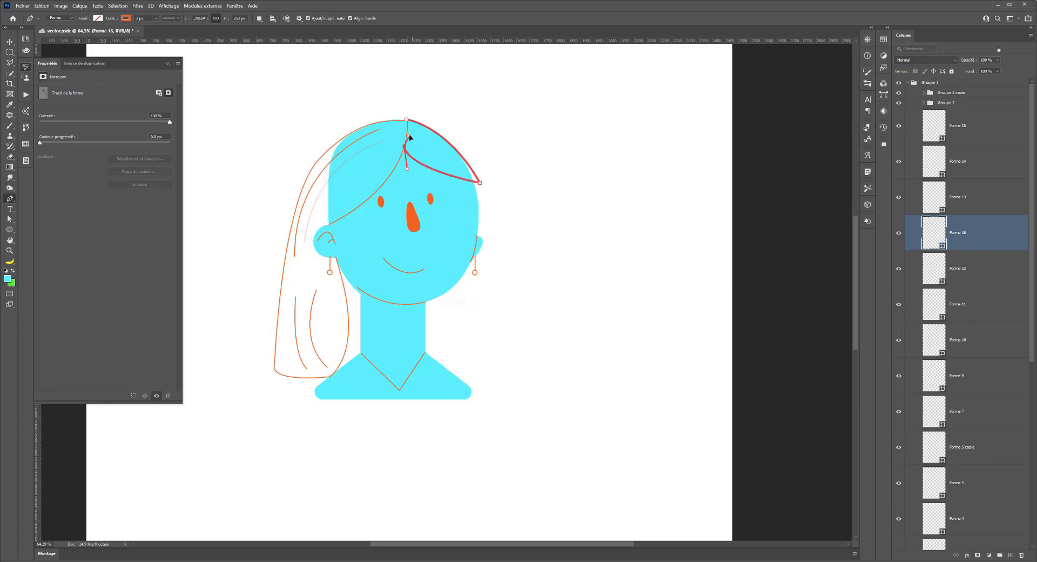
{"action": "left_click", "coordinate": [406, 118]}
{"action": "left_click", "coordinate": [10, 52]}
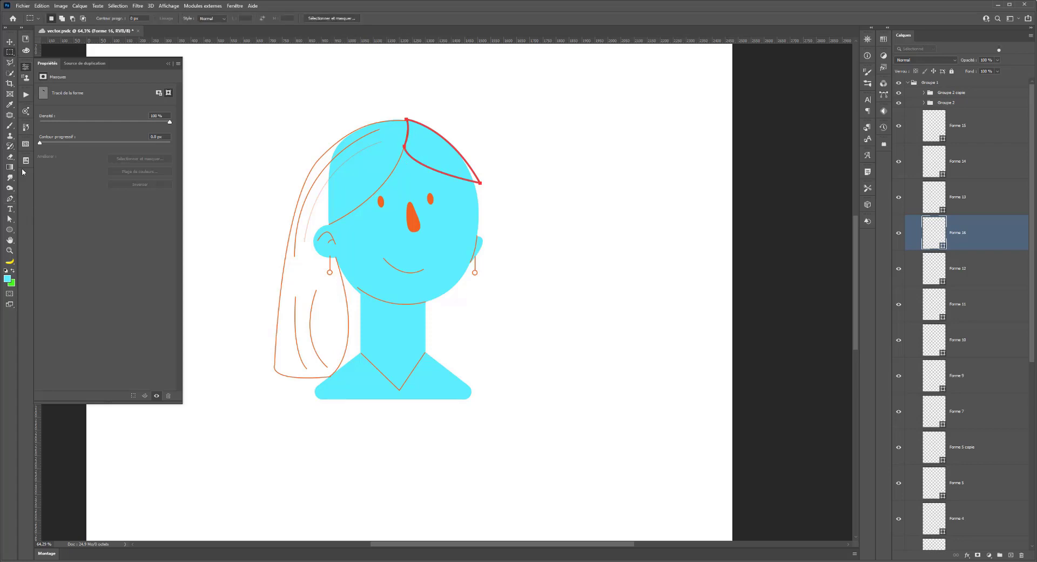
- Add a short curved strand line inside the fringe, redoing the first attempt
{"action": "left_click", "coordinate": [9, 198]}
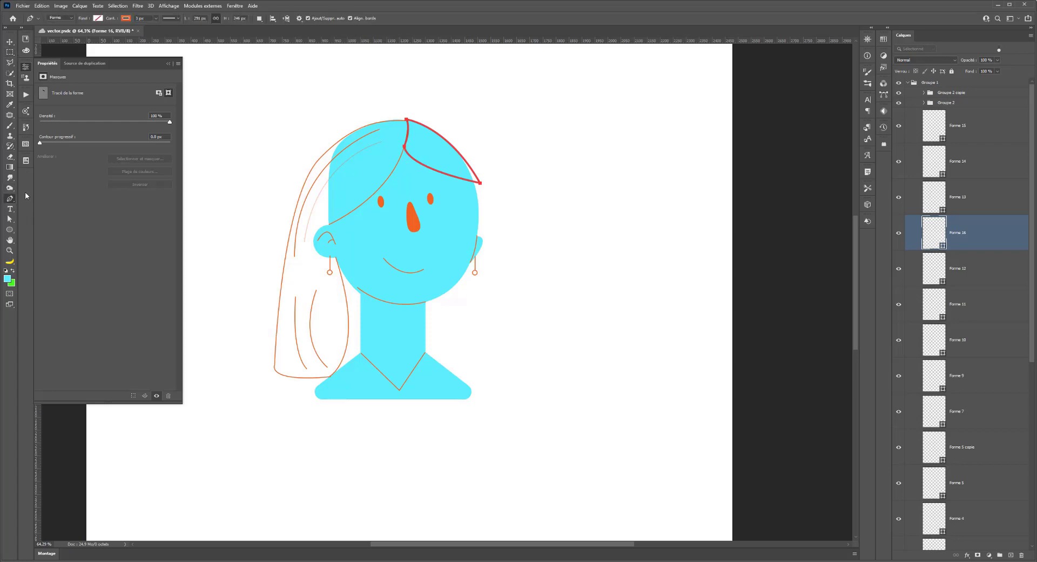
{"action": "left_click", "coordinate": [415, 136]}
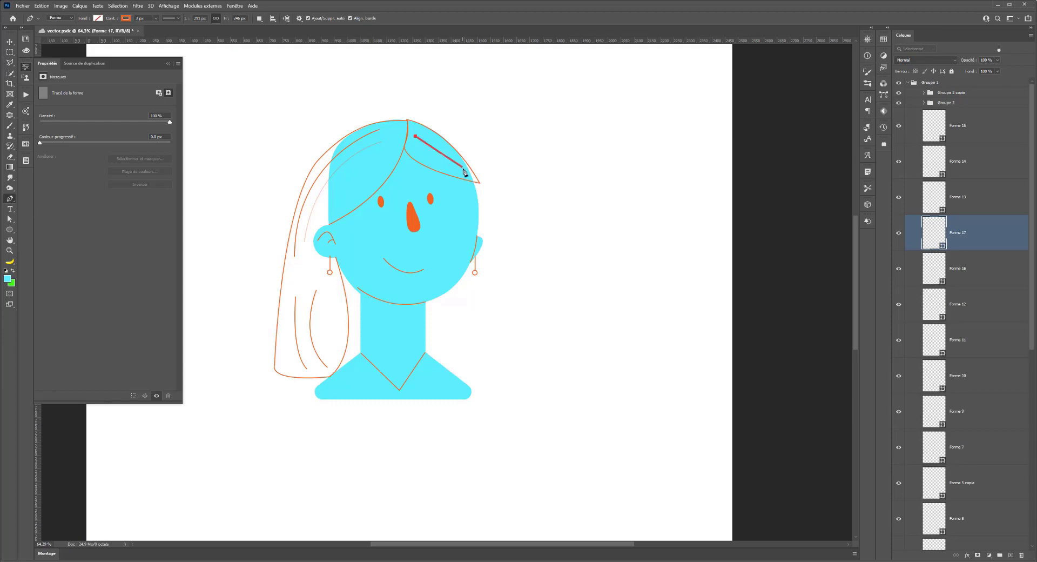
{"action": "left_click_drag", "start_coordinate": [464, 171], "coordinate": [479, 195]}
{"action": "key", "text": "ctrl+z"}
{"action": "left_click", "coordinate": [418, 144]}
{"action": "left_click_drag", "start_coordinate": [448, 167], "coordinate": [461, 186]}
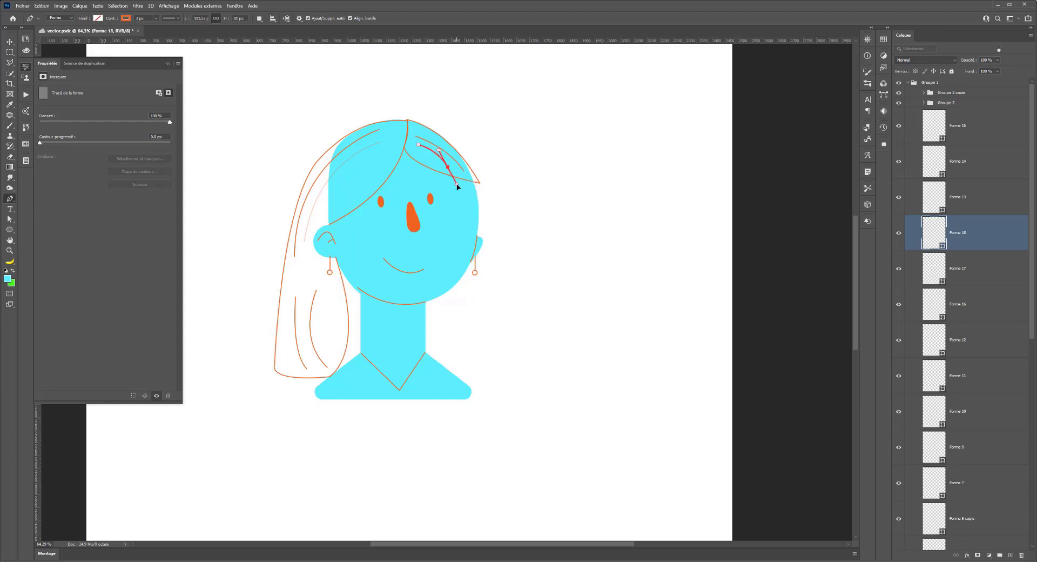
{"action": "key", "text": "Escape"}
{"action": "left_click", "coordinate": [10, 52]}
- Try a strand beside the neck, then undo the cyan-filled result and restore the full layer list
{"action": "scroll", "coordinate": [303, 155], "scroll_direction": "down", "scroll_amount": 5}
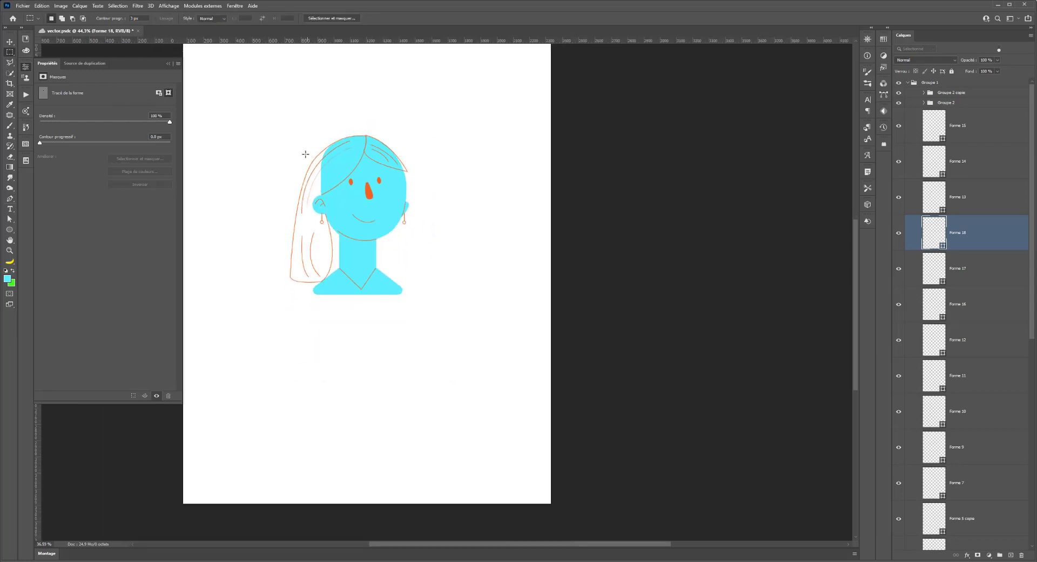
{"action": "scroll", "coordinate": [246, 135], "scroll_direction": "up", "scroll_amount": 1}
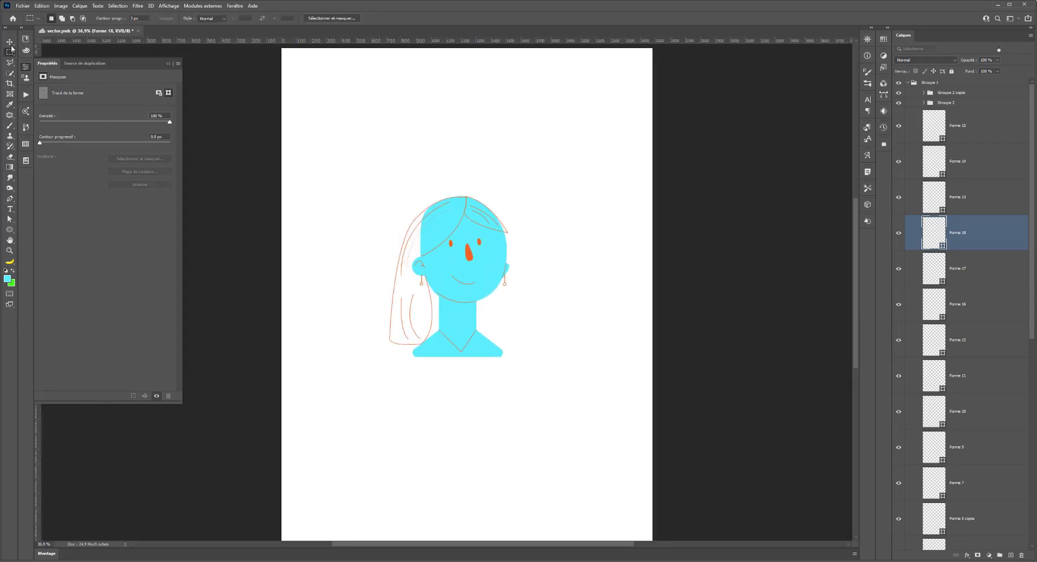
{"action": "left_click", "coordinate": [11, 219]}
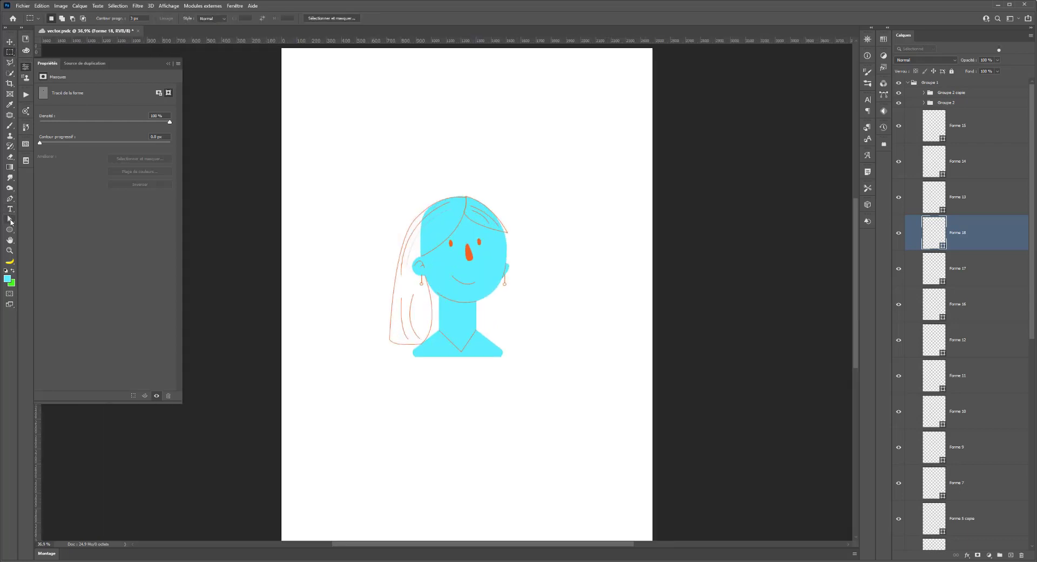
{"action": "left_click", "coordinate": [432, 315]}
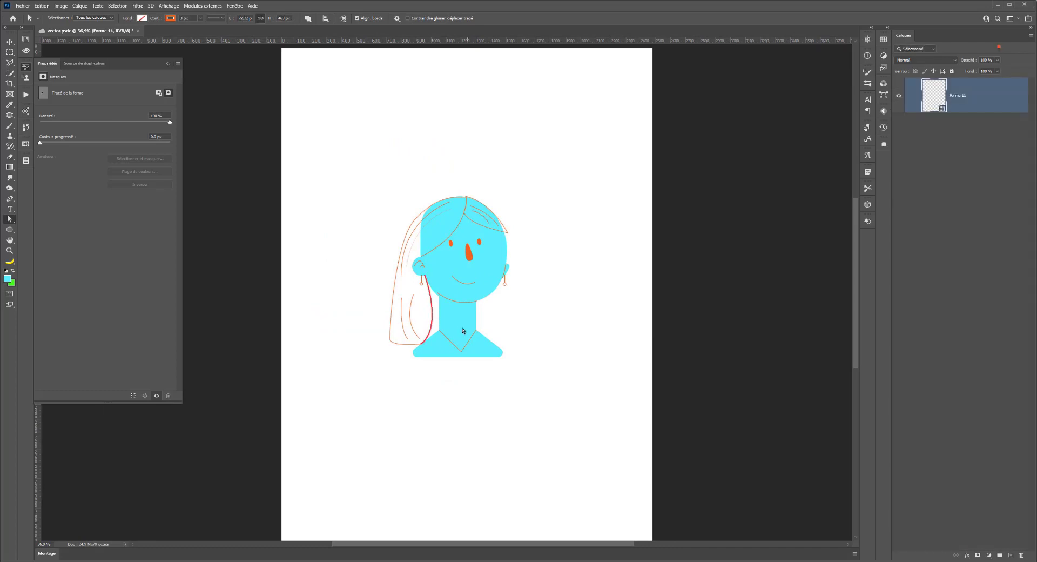
{"action": "left_click", "coordinate": [432, 314]}
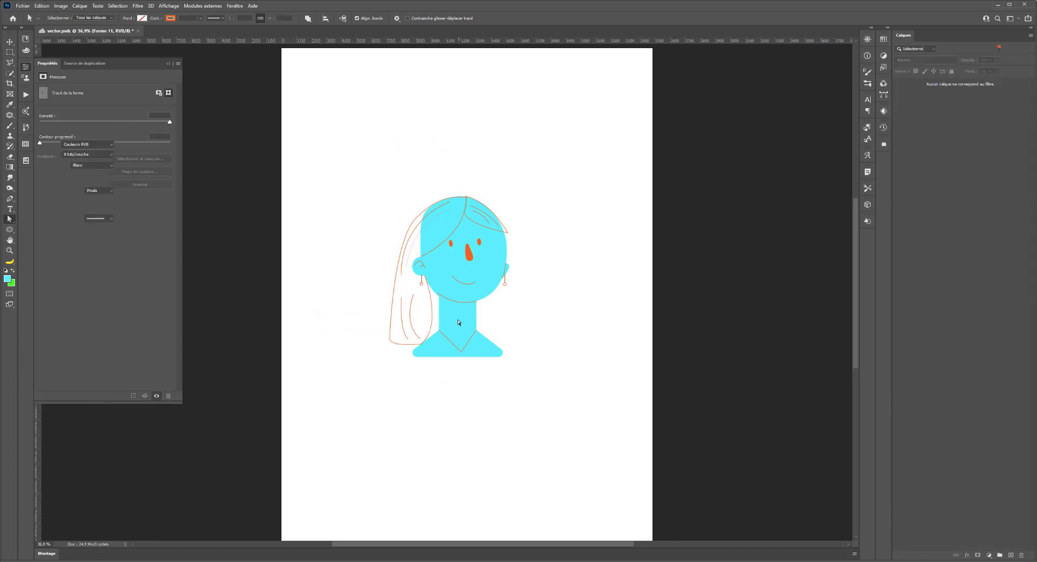
{"action": "left_click", "coordinate": [10, 198]}
{"action": "left_click", "coordinate": [424, 293]}
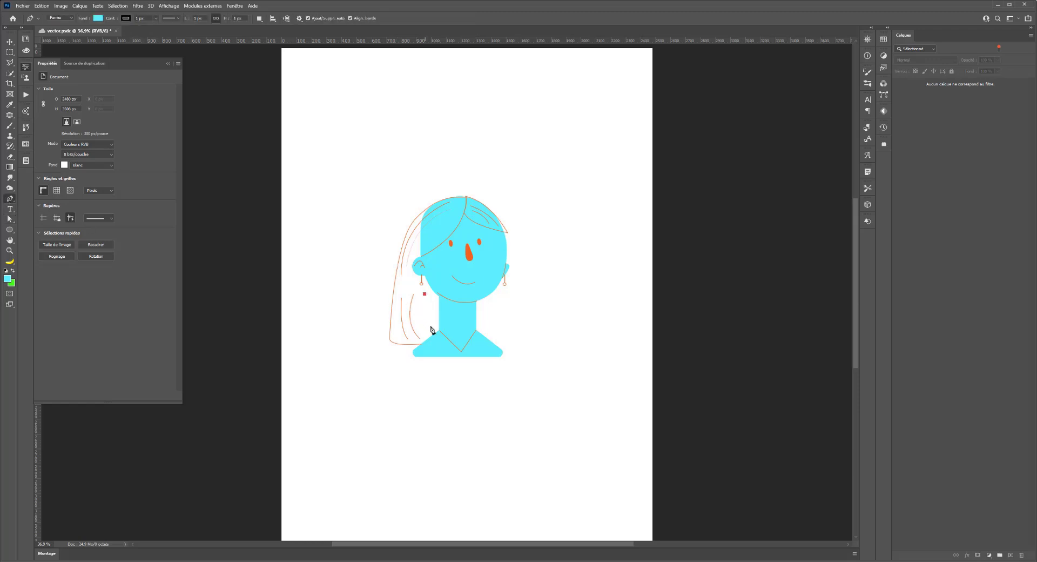
{"action": "left_click_drag", "start_coordinate": [431, 328], "coordinate": [447, 342]}
{"action": "key", "text": "Escape"}
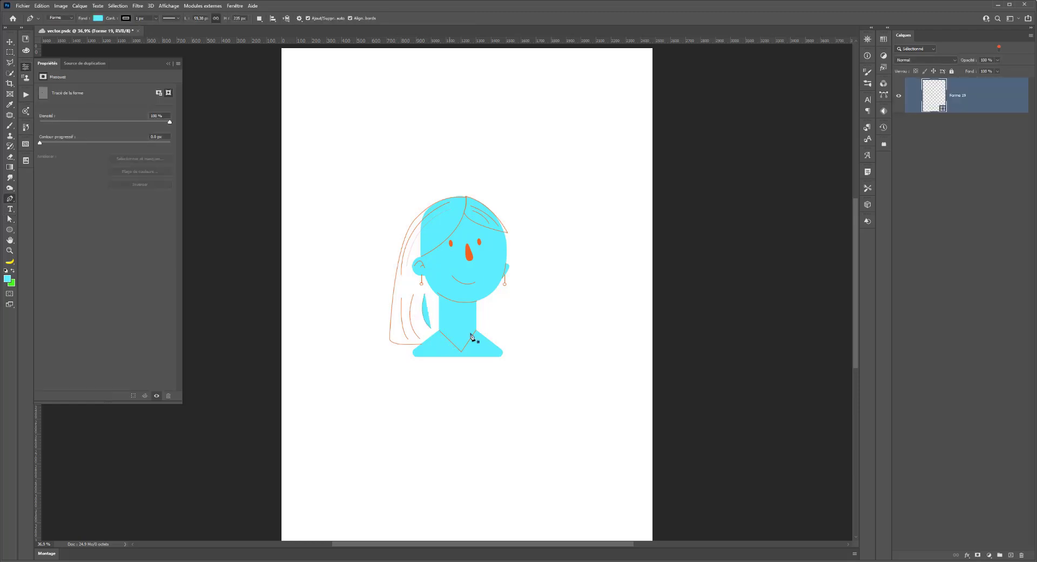
{"action": "key", "text": "ctrl+z"}
{"action": "left_click", "coordinate": [1000, 49]}
{"action": "key", "text": "ctrl+z"}
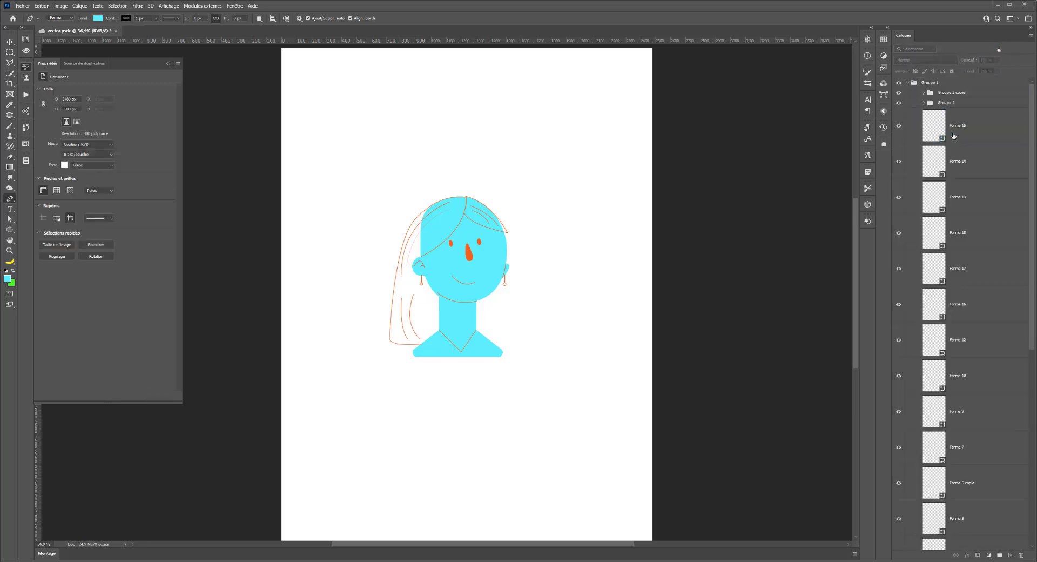
- Redraw an orange strand beside the neck and move its Forme 19 layer beneath Ellipse 1
{"action": "left_click", "coordinate": [944, 124]}
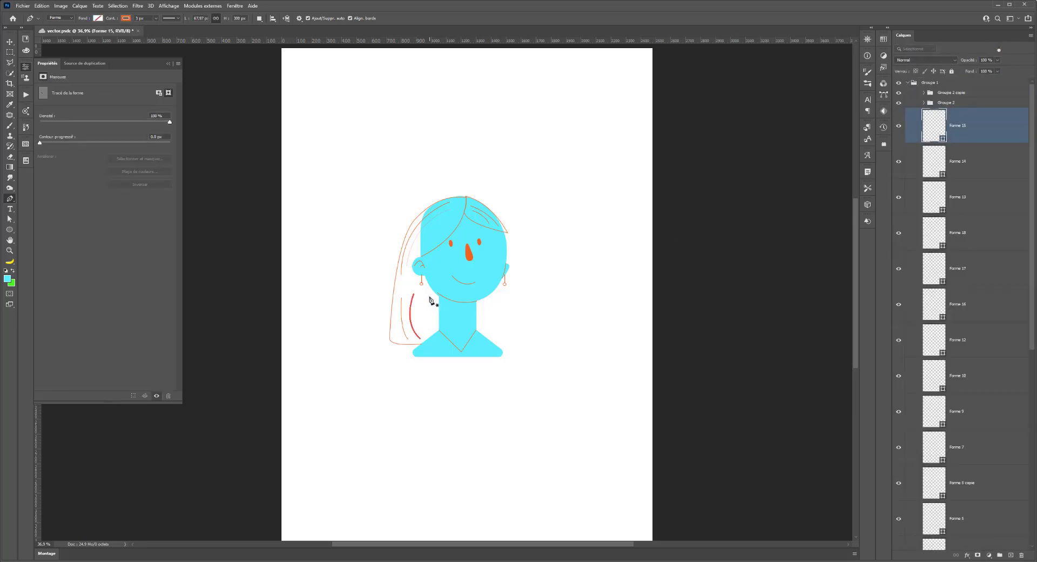
{"action": "left_click", "coordinate": [430, 285]}
{"action": "left_click_drag", "start_coordinate": [433, 339], "coordinate": [437, 345]}
{"action": "key", "text": "Escape"}
{"action": "left_click_drag", "start_coordinate": [940, 129], "coordinate": [956, 535]}
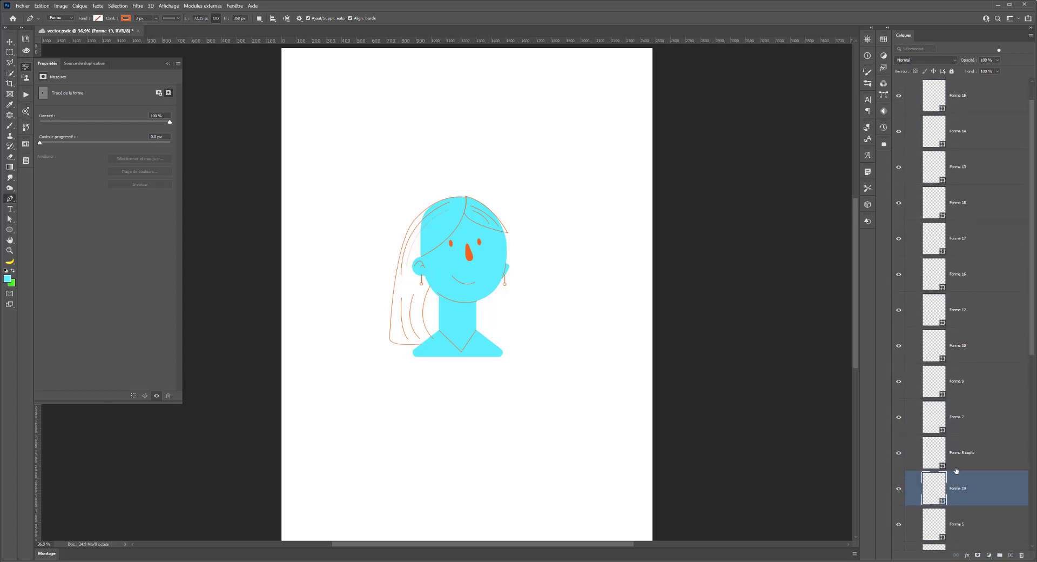
{"action": "scroll", "coordinate": [940, 361], "scroll_direction": "down", "scroll_amount": 5}
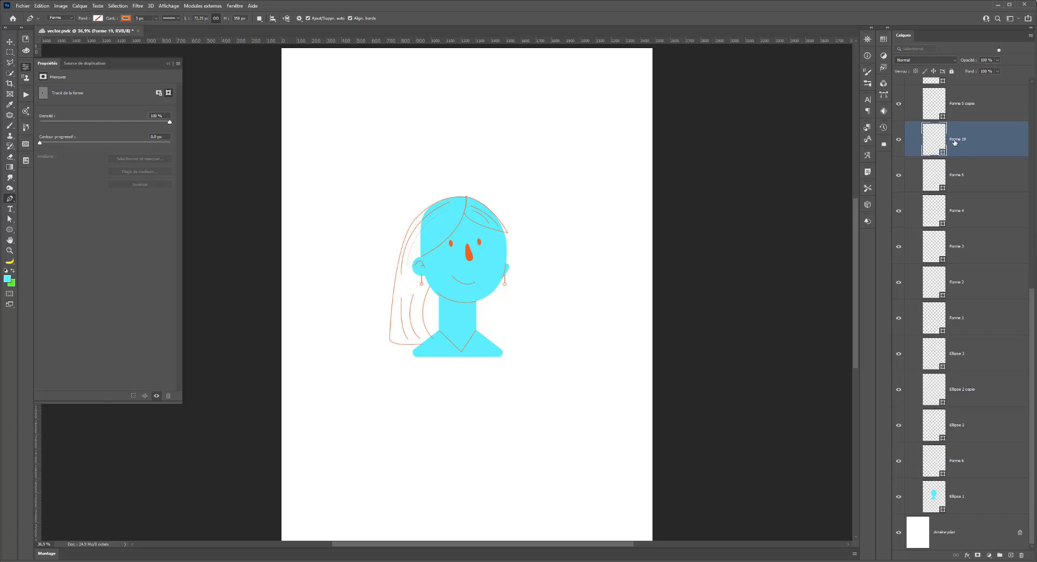
{"action": "left_click_drag", "start_coordinate": [954, 142], "coordinate": [929, 505]}
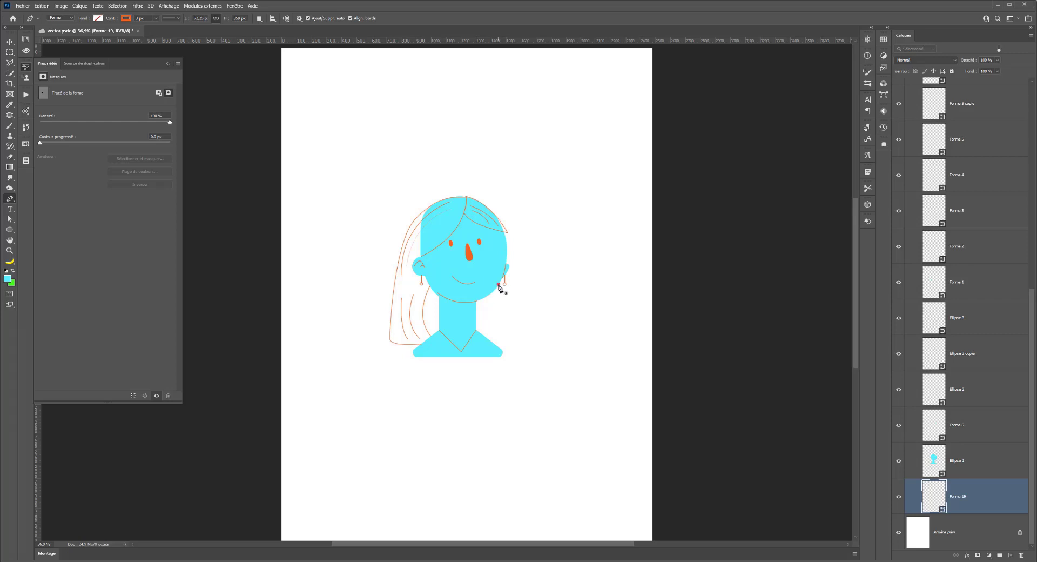
- Draw a closed egg-shaped orange strand path from the right jaw down toward the shoulder
{"action": "left_click", "coordinate": [498, 284]}
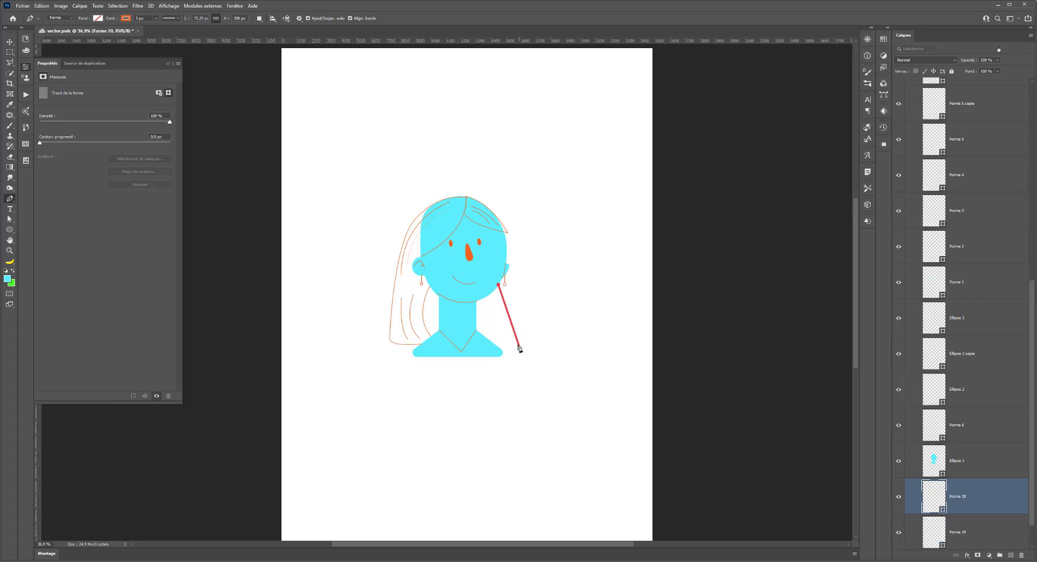
{"action": "left_click_drag", "start_coordinate": [513, 338], "coordinate": [495, 361]}
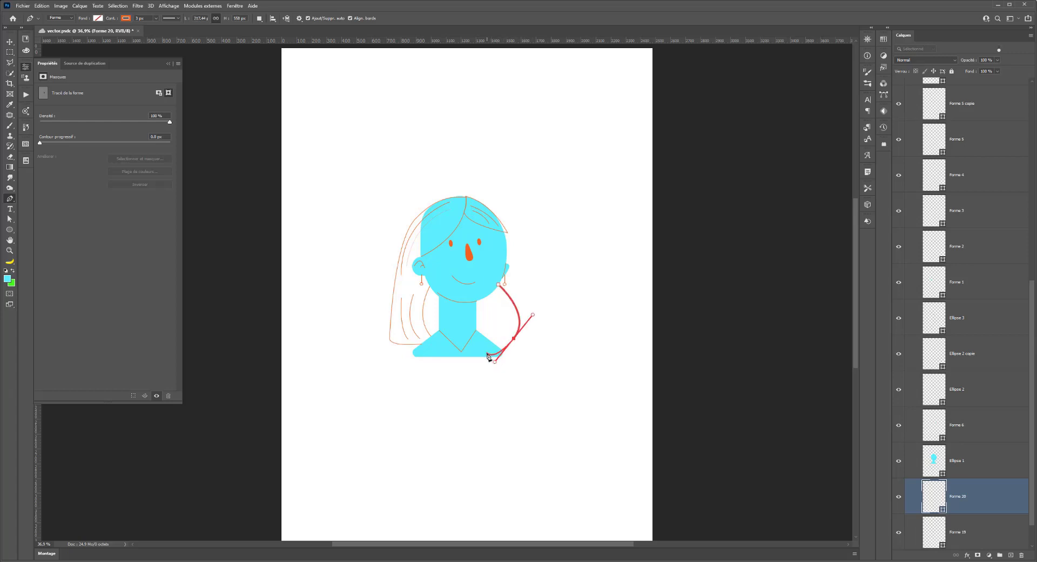
{"action": "left_click", "coordinate": [488, 355]}
{"action": "mouse_move", "coordinate": [479, 286]}
{"action": "left_mouse_down"}
{"action": "mouse_move", "coordinate": [494, 267]}
{"action": "mouse_move", "coordinate": [505, 293]}
{"action": "left_mouse_up"}
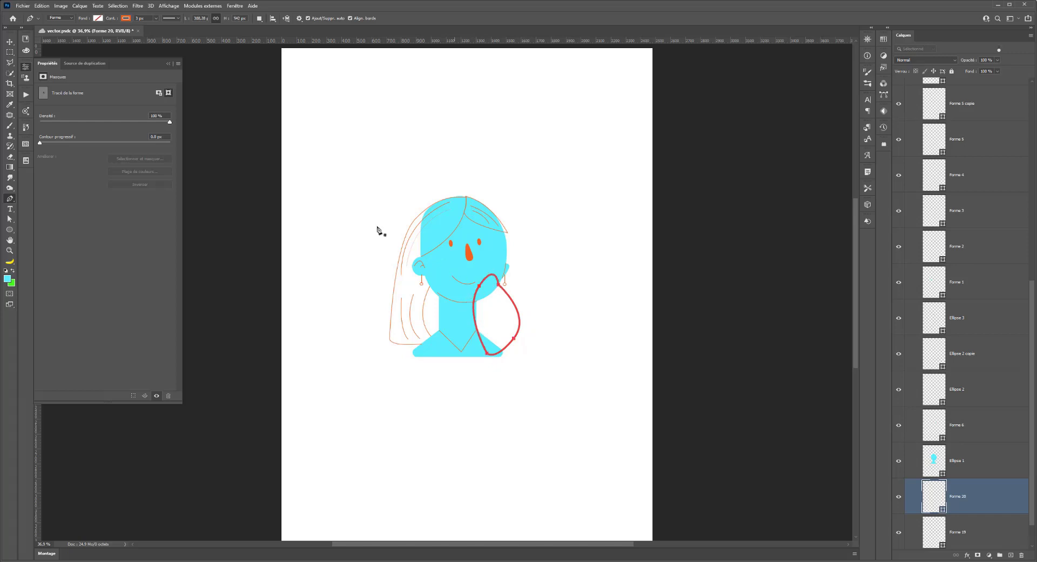
{"action": "key", "text": "Return"}
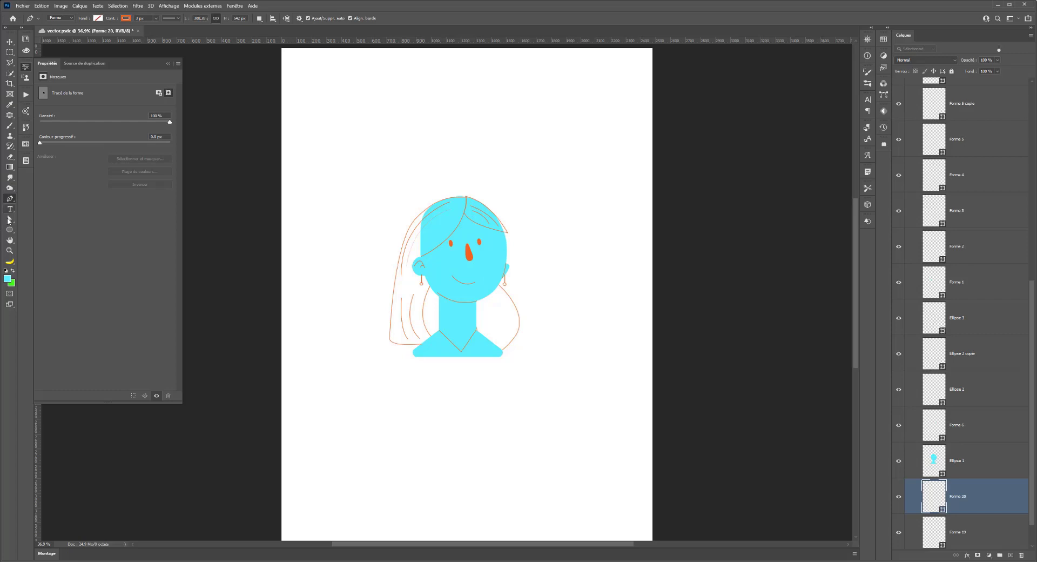
- Reshape the strand's upper curve outward so it sweeps past the neck with the Path Selection tool
{"action": "left_click", "coordinate": [9, 220]}
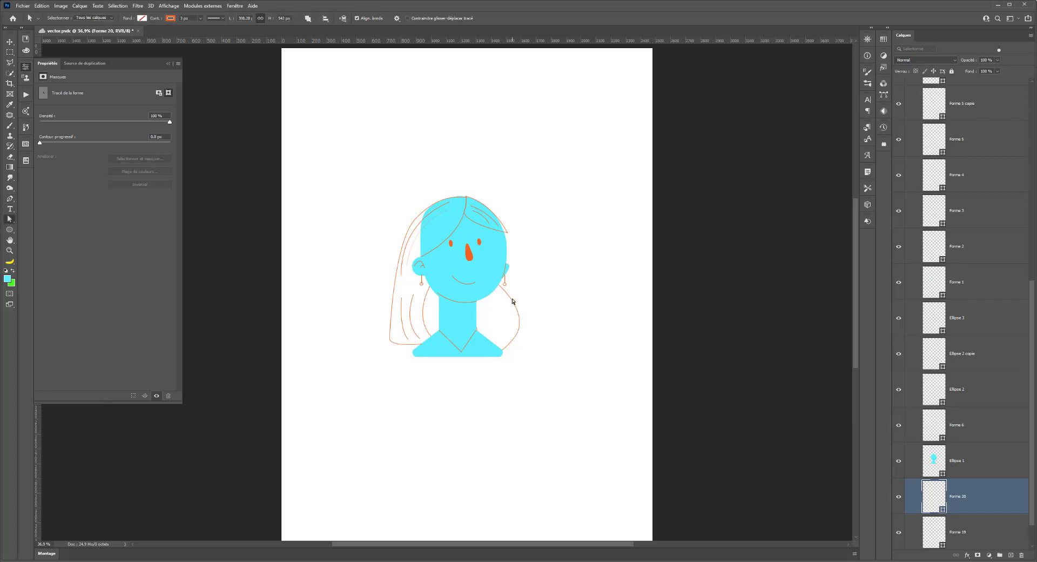
{"action": "left_click", "coordinate": [511, 302]}
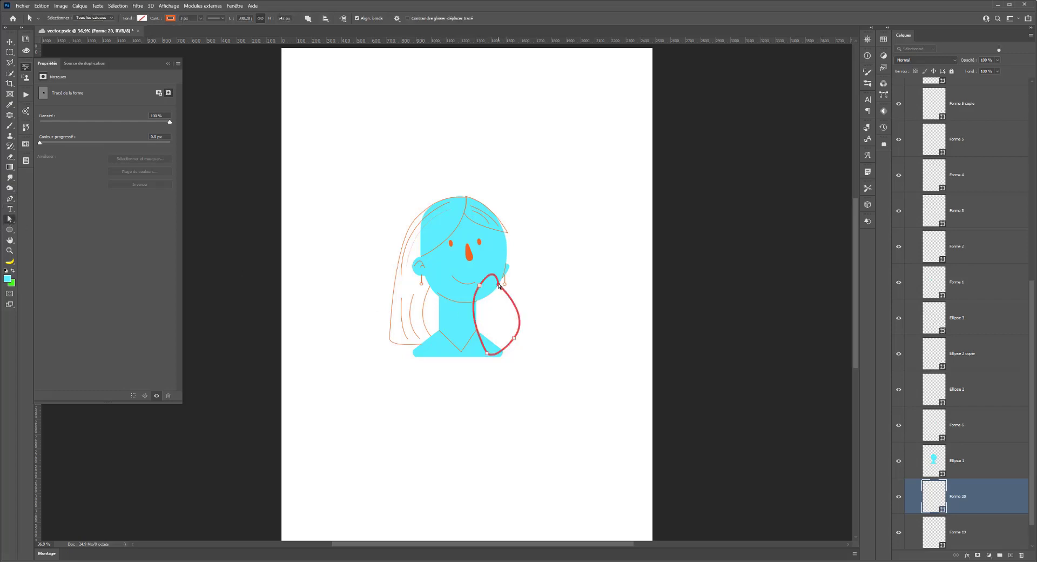
{"action": "left_click_drag", "start_coordinate": [498, 286], "coordinate": [506, 267]}
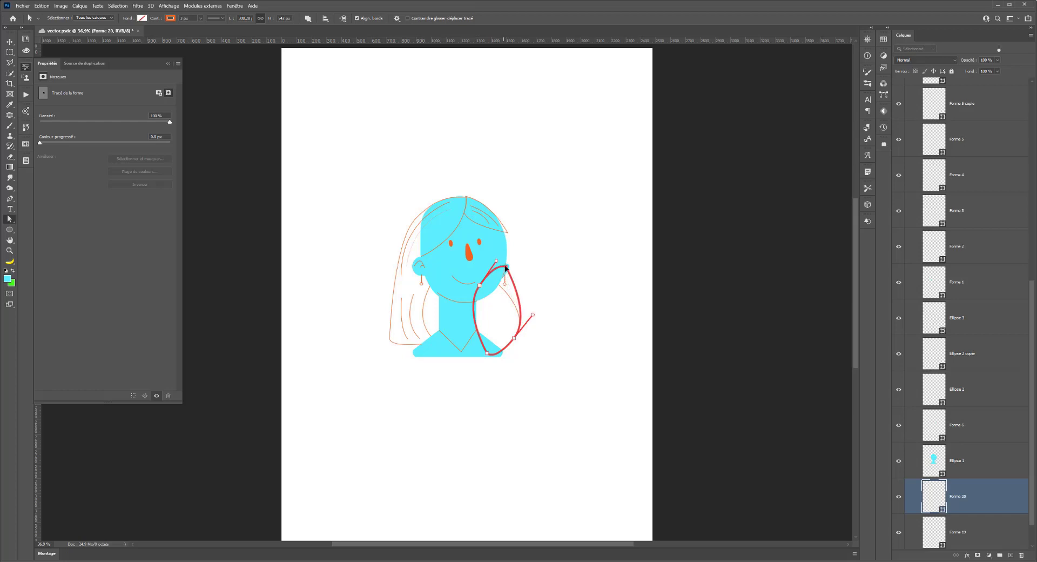
{"action": "left_click", "coordinate": [507, 234]}
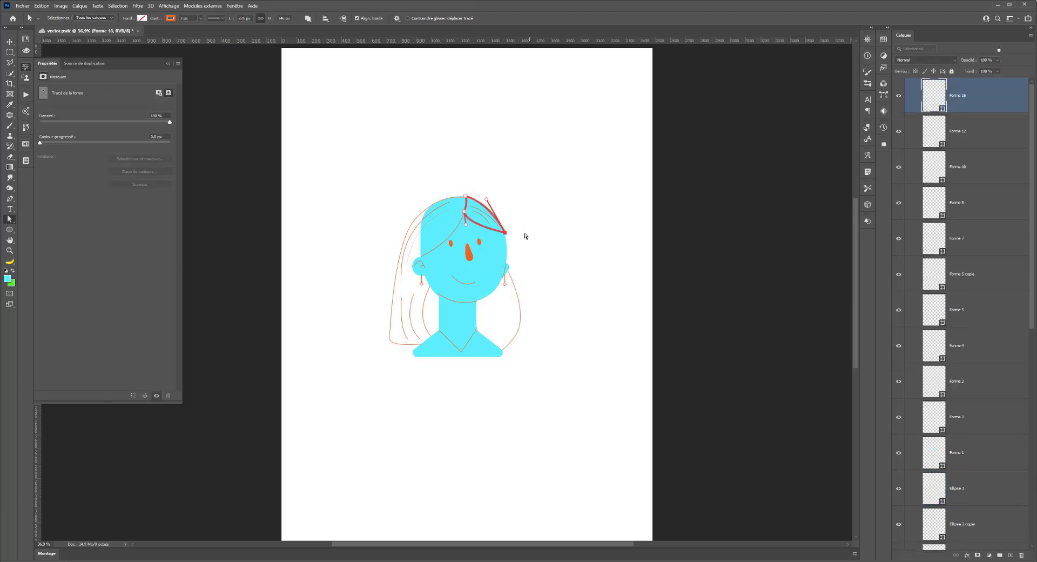
- Remove the unwanted cyan-filled shape drawn beside the right earring
{"action": "left_click", "coordinate": [528, 231]}
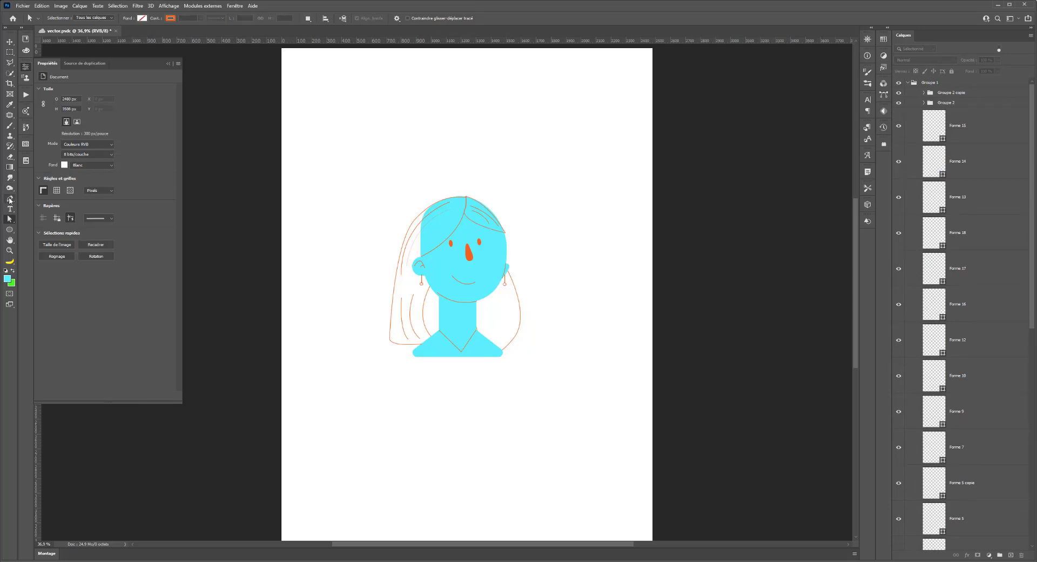
{"action": "left_click", "coordinate": [9, 199]}
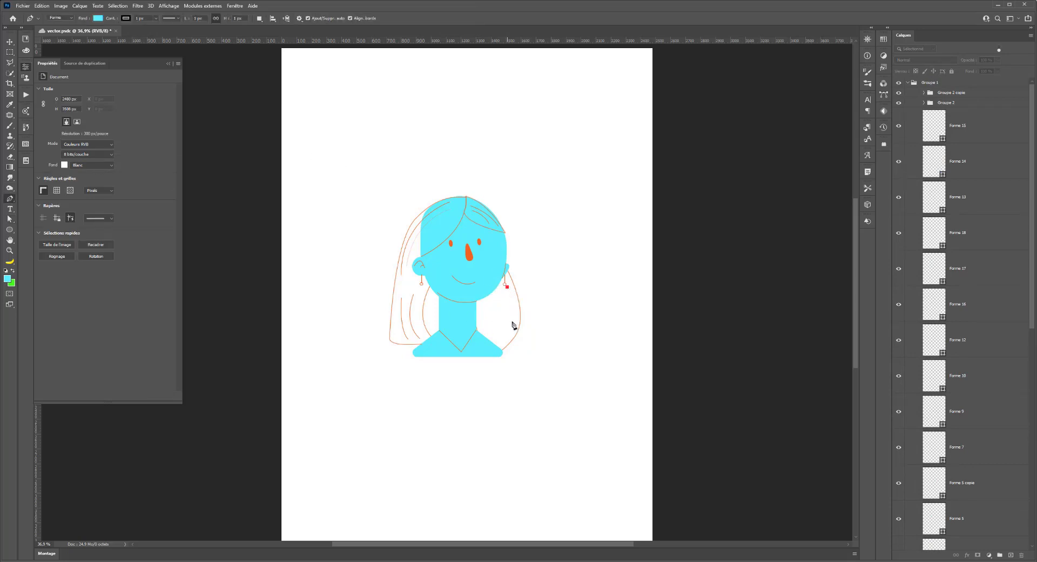
{"action": "left_click", "coordinate": [506, 286]}
{"action": "left_click_drag", "start_coordinate": [499, 344], "coordinate": [489, 355]}
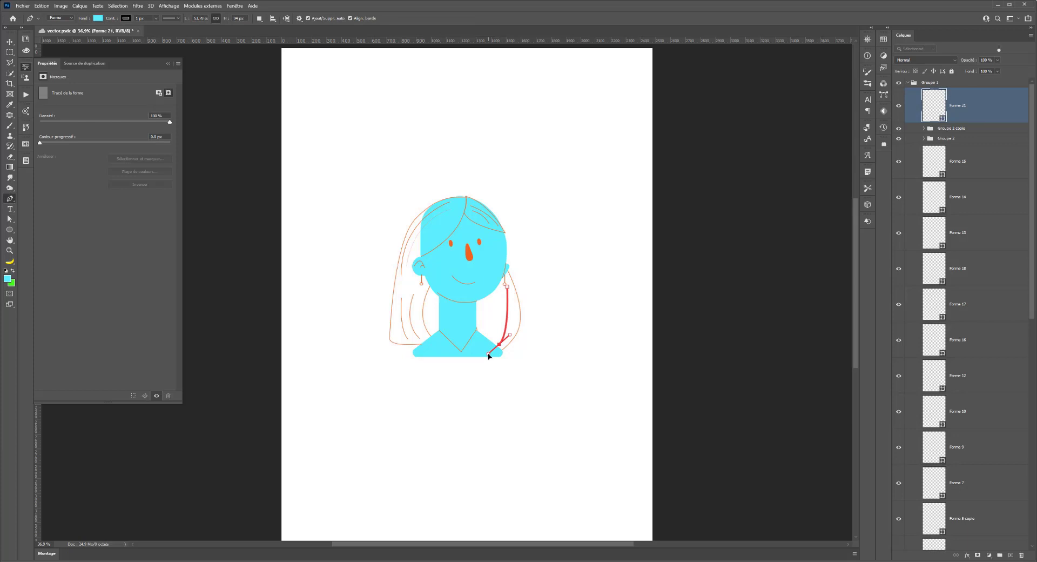
{"action": "key", "text": "Escape"}
{"action": "key", "text": "Delete"}
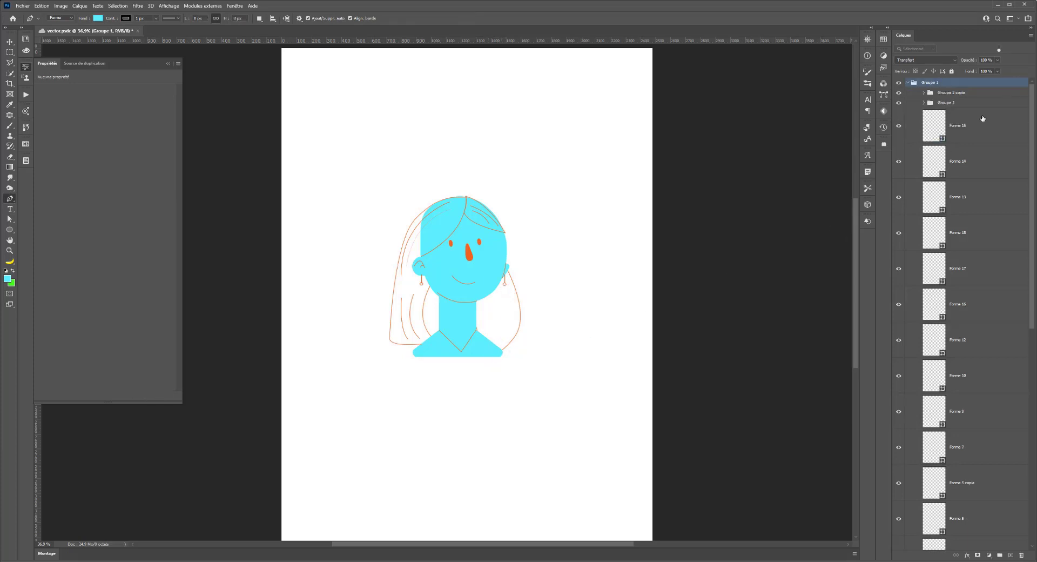
- Select the Forme 19 strand layer in the Layers panel
{"action": "scroll", "coordinate": [972, 474], "scroll_direction": "down", "scroll_amount": 3}
{"action": "scroll", "coordinate": [958, 476], "scroll_direction": "down", "scroll_amount": 3}
{"action": "scroll", "coordinate": [958, 476], "scroll_direction": "down", "scroll_amount": 3}
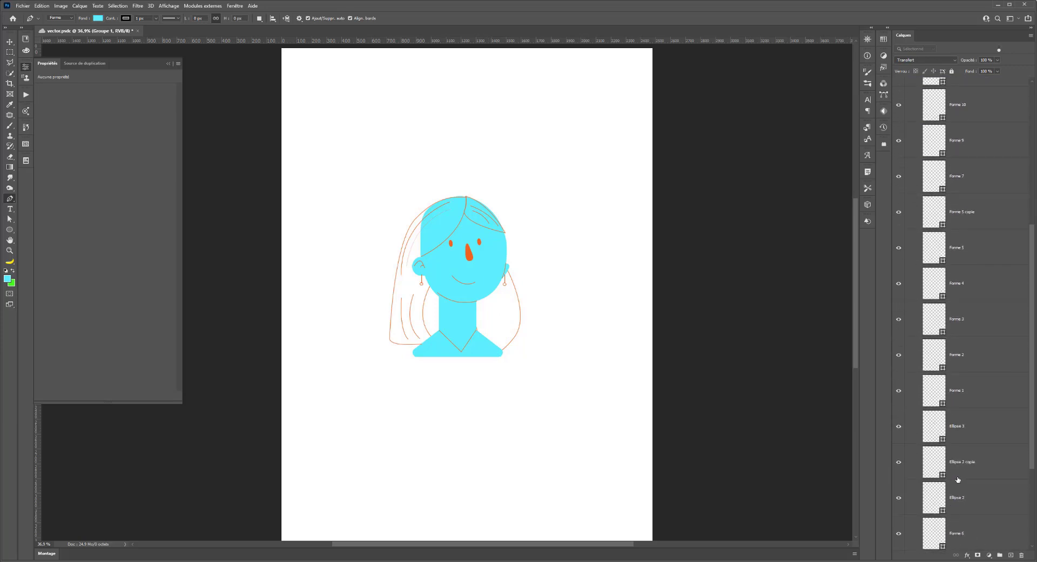
{"action": "scroll", "coordinate": [958, 476], "scroll_direction": "down", "scroll_amount": 3}
{"action": "left_click", "coordinate": [943, 493]}
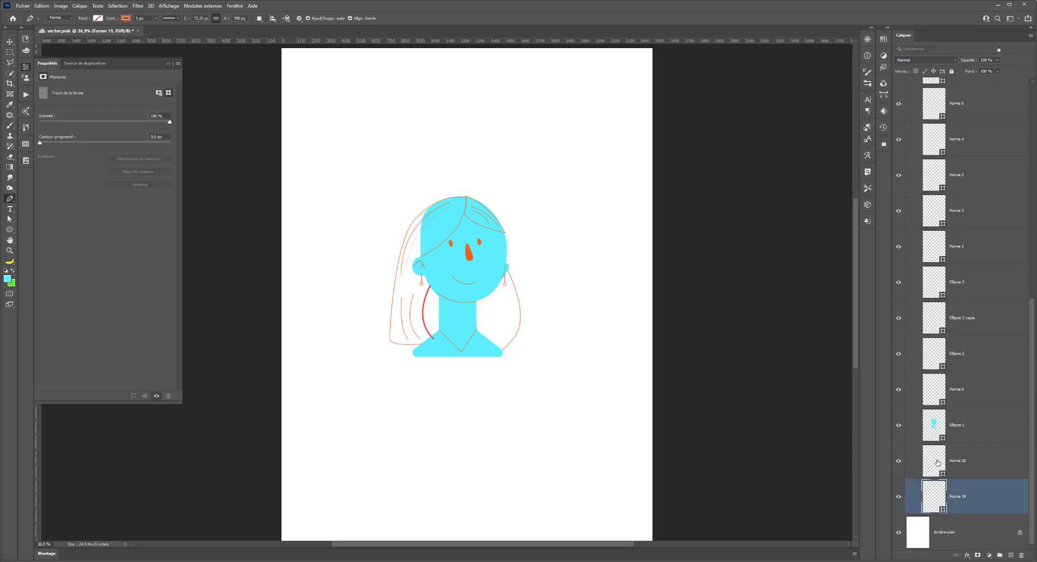
- Draw two more curved orange strands in the right hair alongside the neck
{"action": "left_click", "coordinate": [499, 343]}
{"action": "left_click_drag", "start_coordinate": [508, 297], "coordinate": [495, 246]}
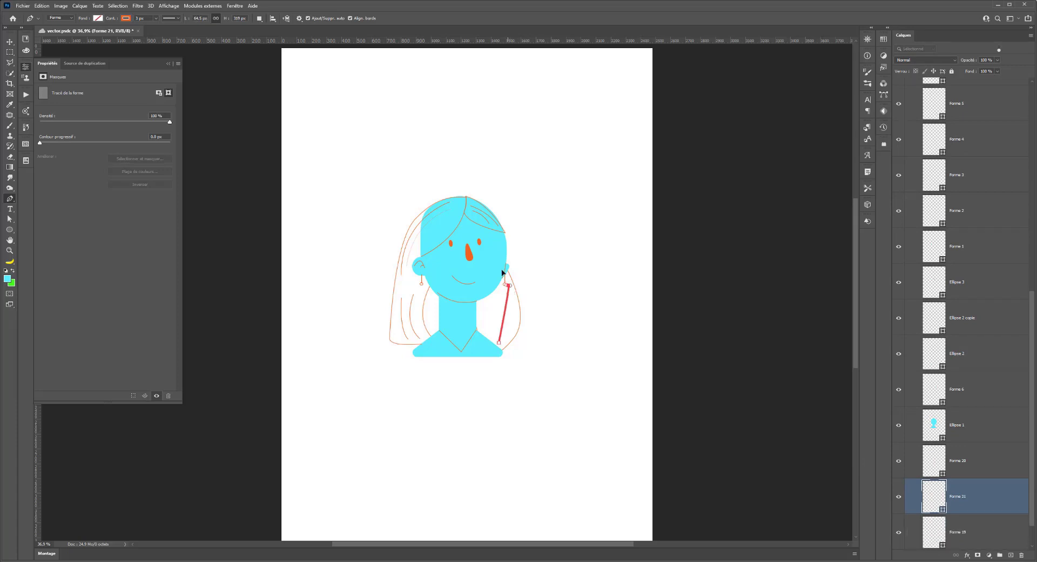
{"action": "left_click", "coordinate": [492, 338]}
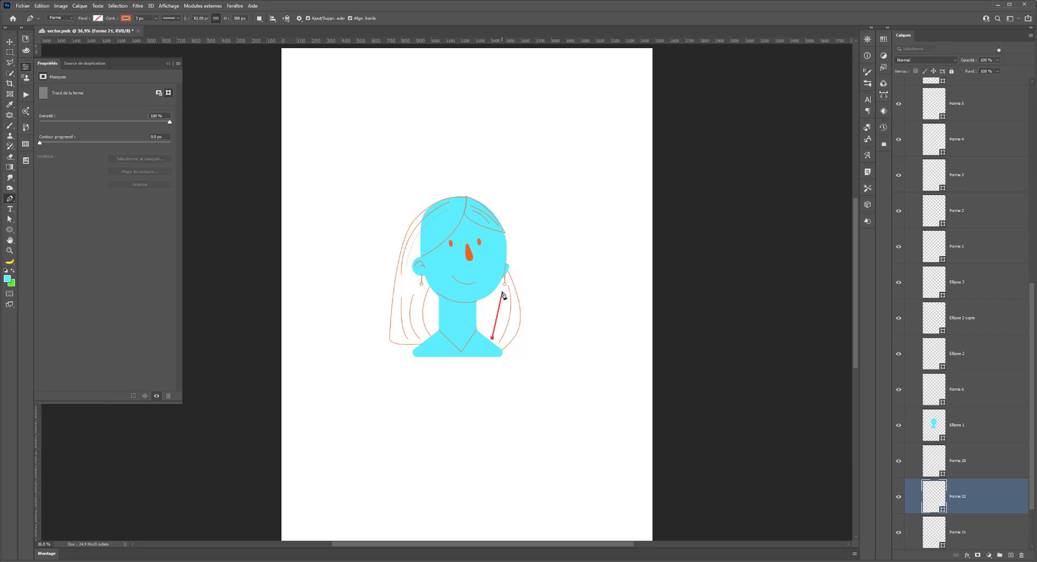
{"action": "left_click_drag", "start_coordinate": [499, 291], "coordinate": [492, 274]}
{"action": "key", "text": "Escape"}
{"action": "scroll", "coordinate": [304, 342], "scroll_direction": "down", "scroll_amount": 3}
{"action": "scroll", "coordinate": [398, 338], "scroll_direction": "up", "scroll_amount": 1}
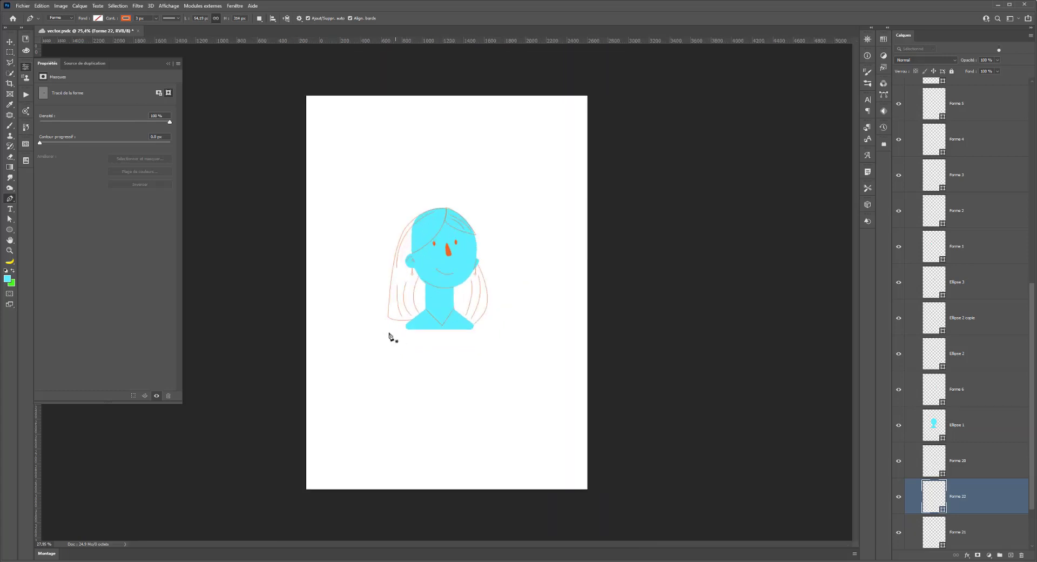
{"action": "scroll", "coordinate": [356, 308], "scroll_direction": "up", "scroll_amount": 2}
{"action": "key", "text": "v"}
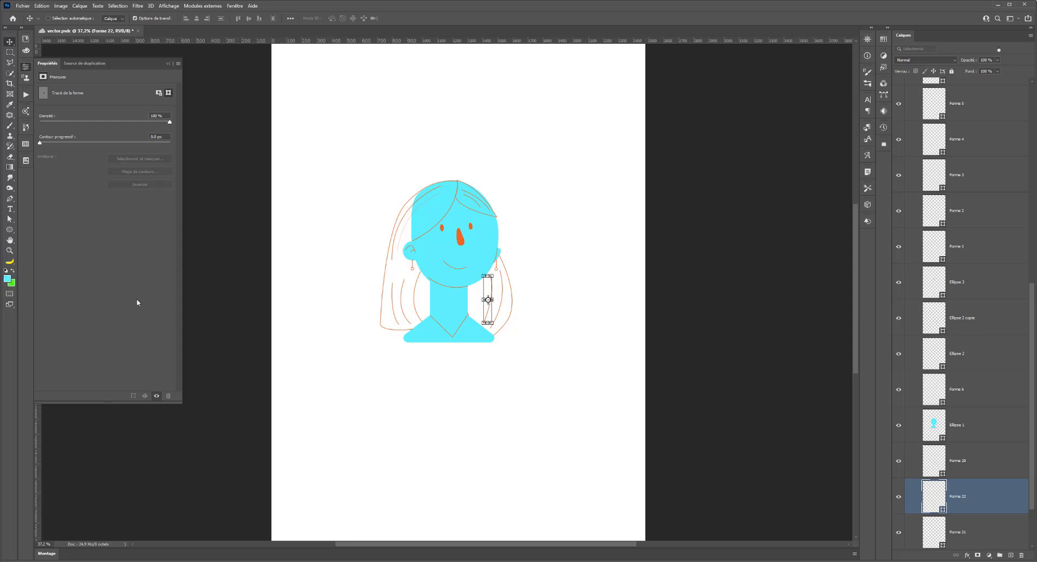
- Collapse Groupe 2 and select Groupe 1, holding the whole portrait, for transforming
{"action": "scroll", "coordinate": [549, 199], "scroll_direction": "down", "scroll_amount": 2}
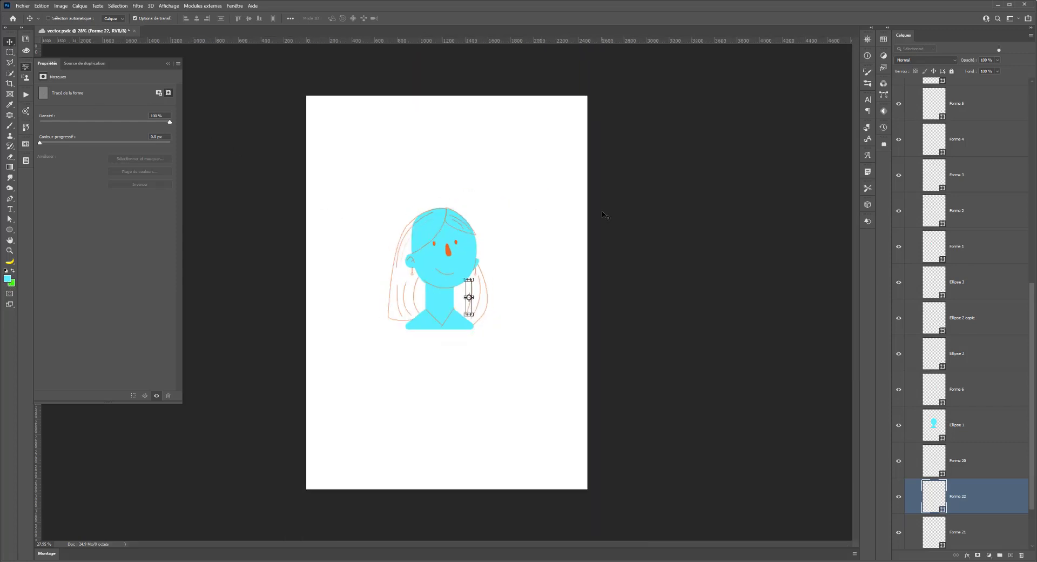
{"action": "scroll", "coordinate": [950, 175], "scroll_direction": "up", "scroll_amount": 2}
{"action": "scroll", "coordinate": [950, 175], "scroll_direction": "up", "scroll_amount": 2}
{"action": "scroll", "coordinate": [950, 175], "scroll_direction": "up", "scroll_amount": 2}
{"action": "scroll", "coordinate": [923, 154], "scroll_direction": "up", "scroll_amount": 2}
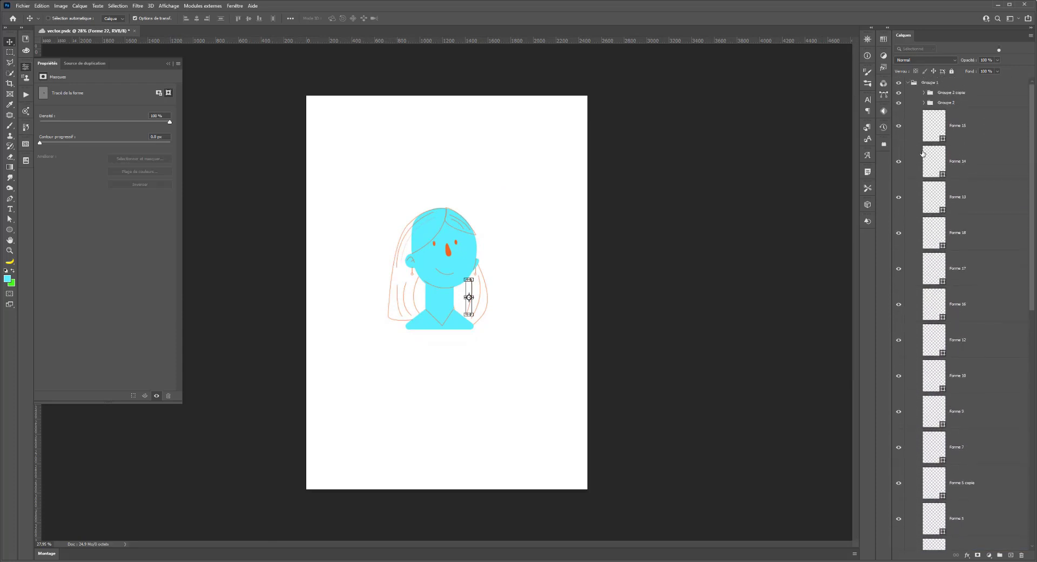
{"action": "left_click", "coordinate": [923, 105]}
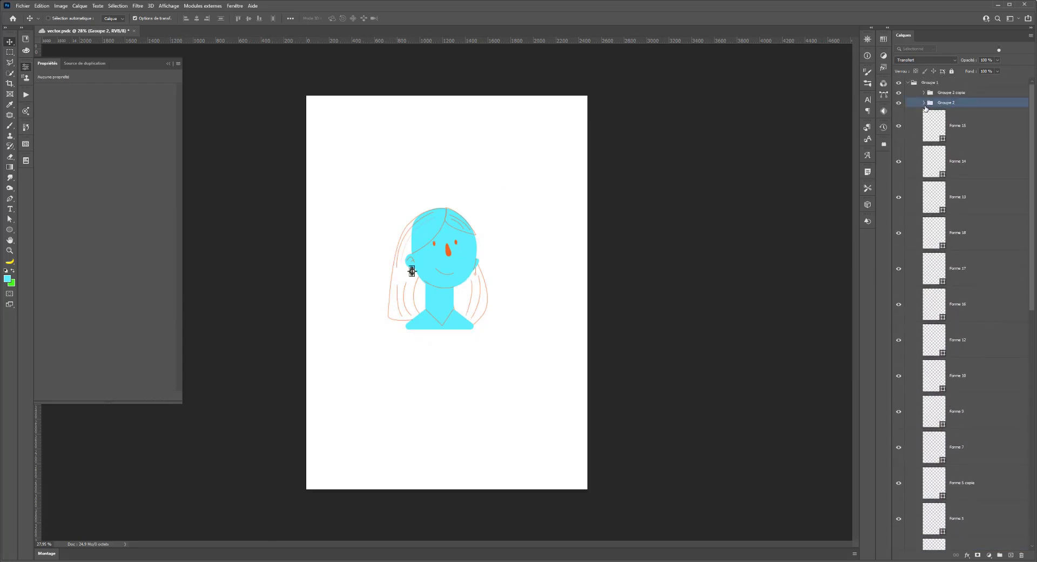
{"action": "left_click", "coordinate": [924, 92]}
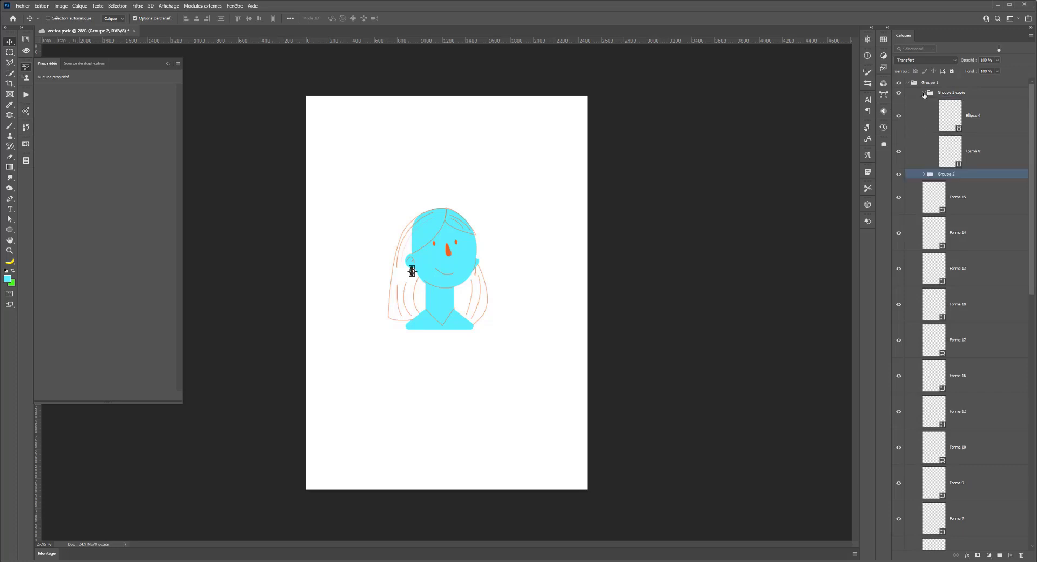
{"action": "left_click", "coordinate": [924, 92]}
{"action": "left_click", "coordinate": [907, 84]}
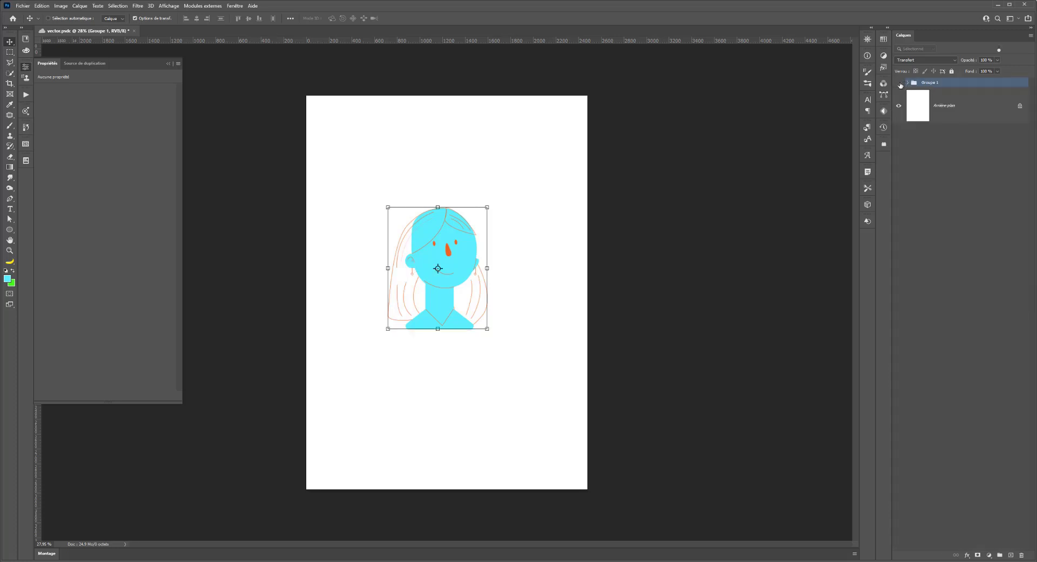
- Scale the grouped portrait to about 111% and nudge it slightly up and right
{"action": "left_click", "coordinate": [900, 83]}
{"action": "left_click", "coordinate": [900, 83]}
{"action": "left_click_drag", "start_coordinate": [490, 208], "coordinate": [584, 139]}
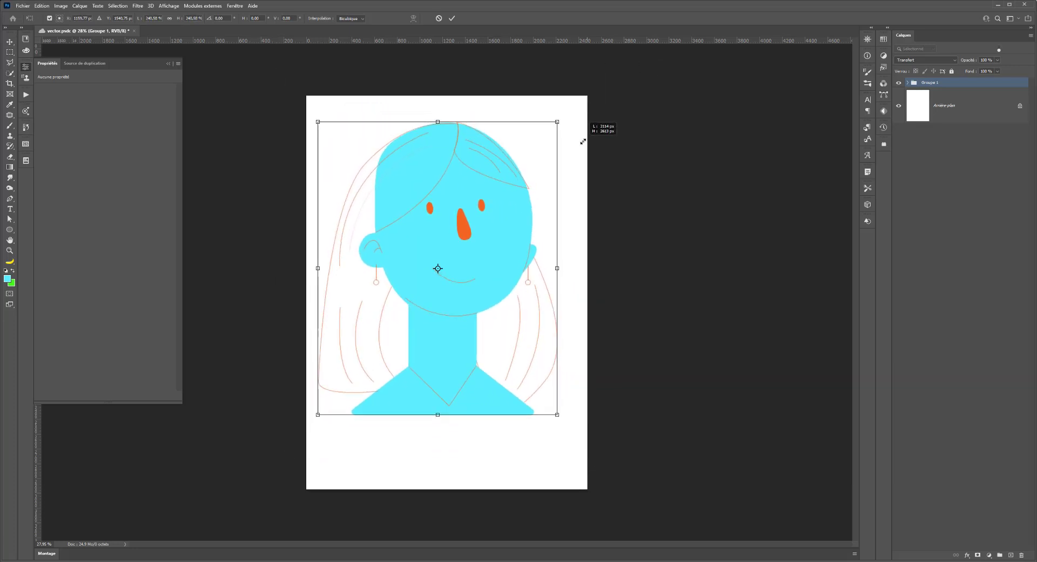
{"action": "scroll", "coordinate": [391, 221], "scroll_direction": "up", "scroll_amount": 2}
{"action": "scroll", "coordinate": [390, 222], "scroll_direction": "up", "scroll_amount": 2}
{"action": "scroll", "coordinate": [365, 222], "scroll_direction": "up", "scroll_amount": 2}
{"action": "scroll", "coordinate": [369, 221], "scroll_direction": "up", "scroll_amount": 2}
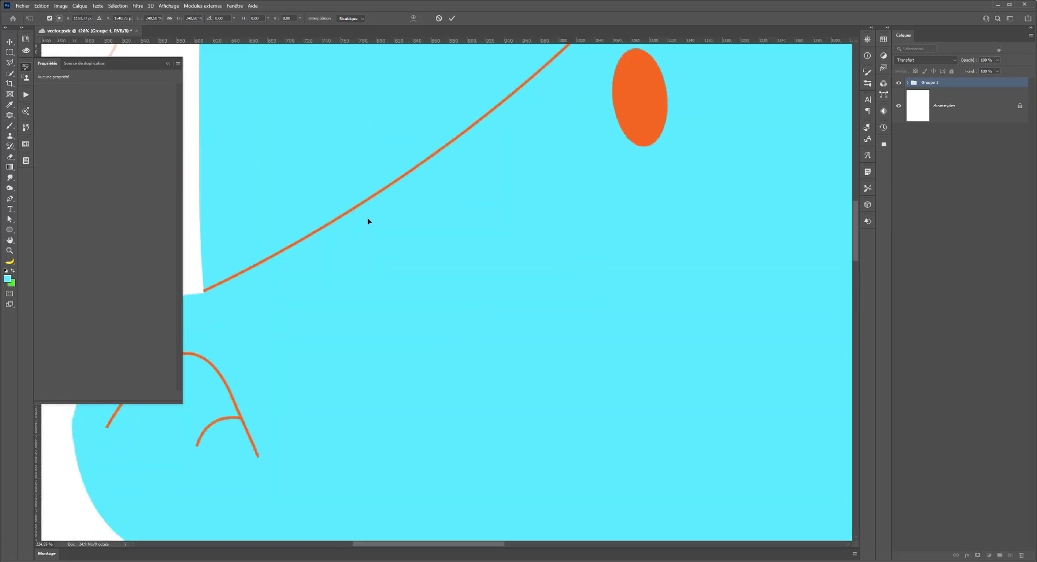
{"action": "scroll", "coordinate": [368, 221], "scroll_direction": "down", "scroll_amount": 3}
{"action": "scroll", "coordinate": [367, 220], "scroll_direction": "down", "scroll_amount": 3}
{"action": "scroll", "coordinate": [366, 219], "scroll_direction": "down", "scroll_amount": 2}
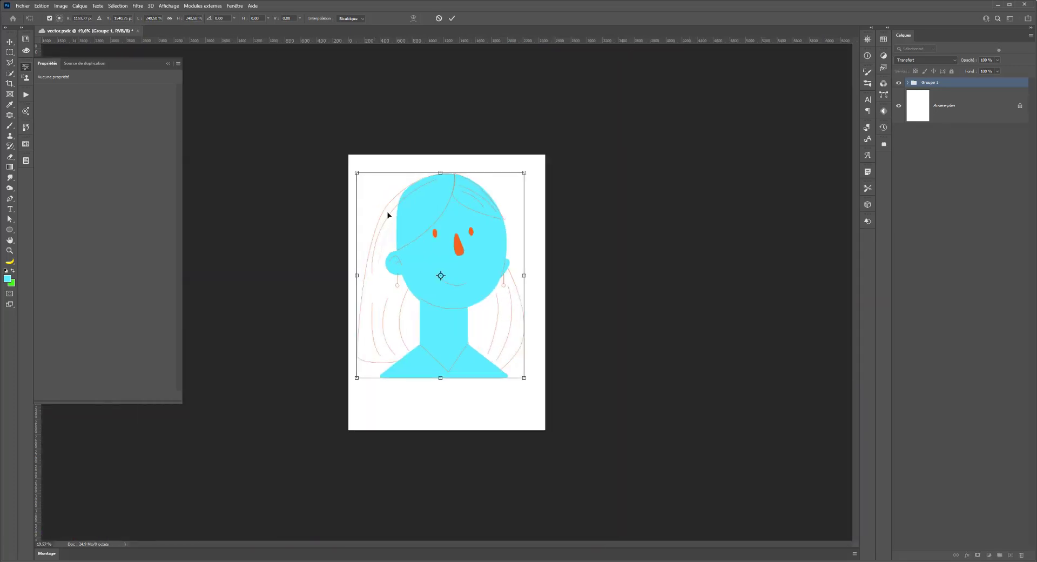
{"action": "left_click_drag", "start_coordinate": [525, 181], "coordinate": [468, 218]}
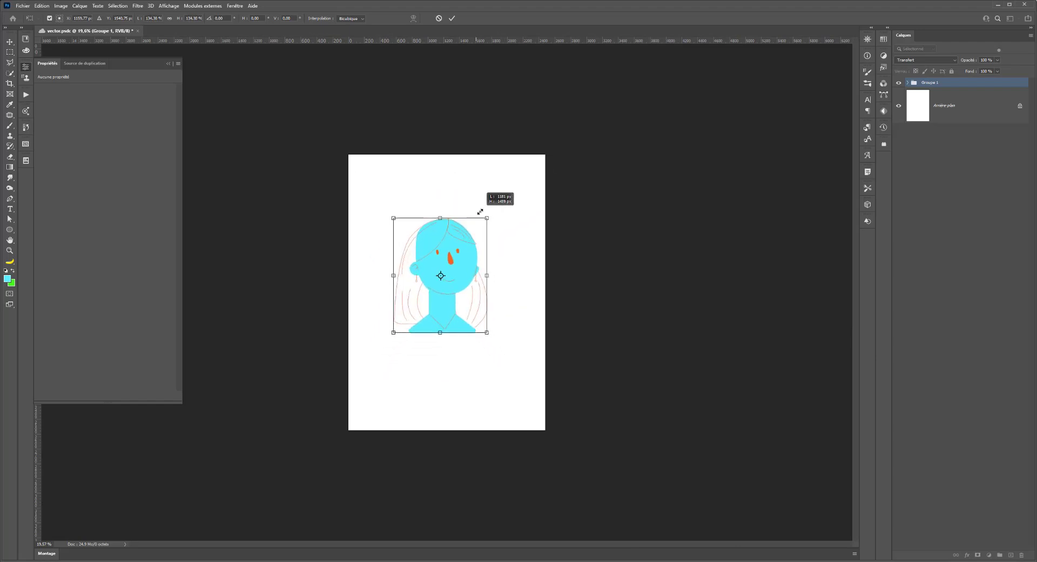
{"action": "left_click_drag", "start_coordinate": [467, 278], "coordinate": [475, 275]}
{"action": "key", "text": "Return"}
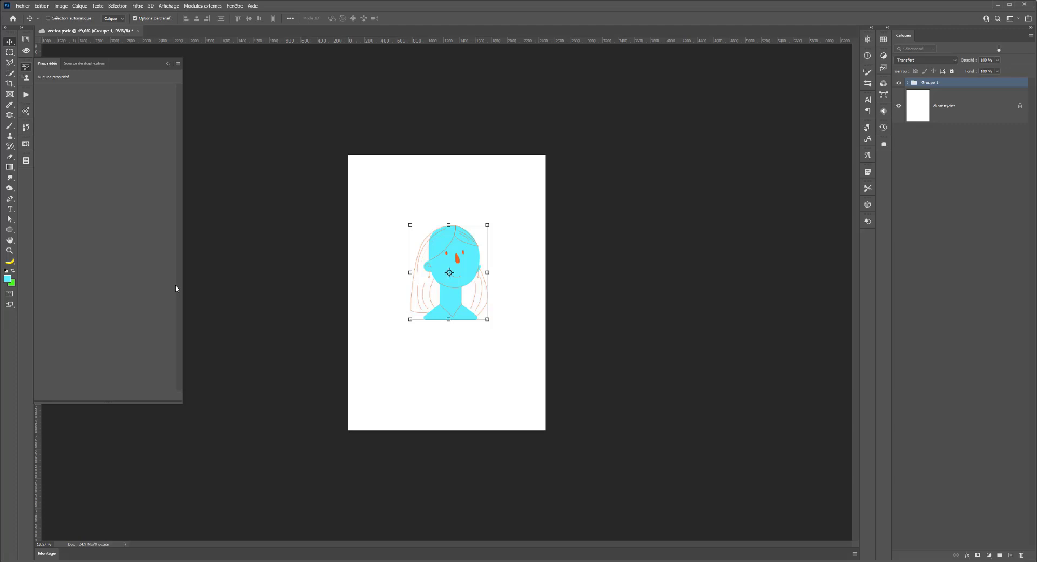
{"action": "scroll", "coordinate": [175, 288], "scroll_direction": "up", "scroll_amount": 1}
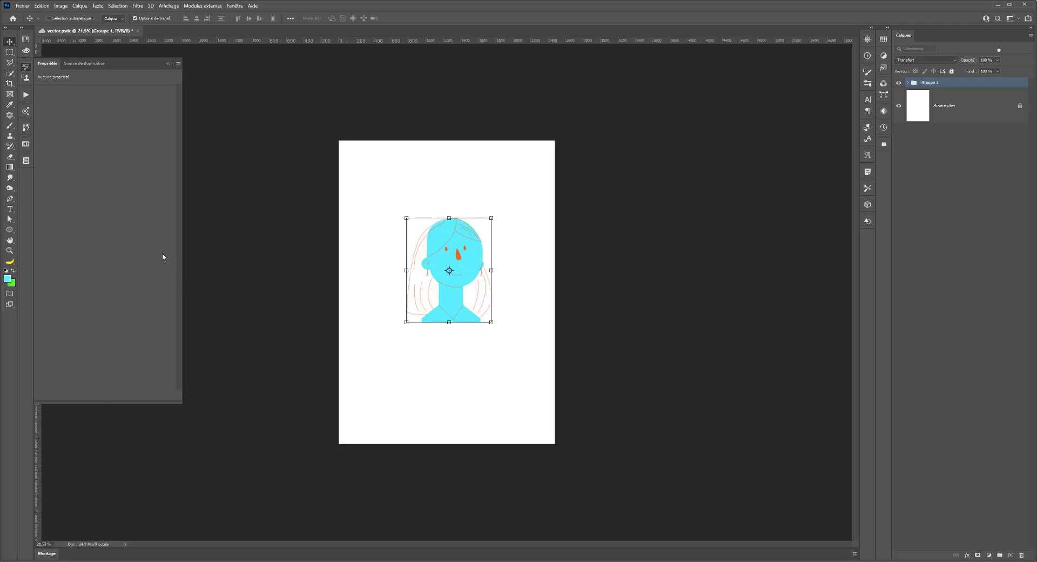